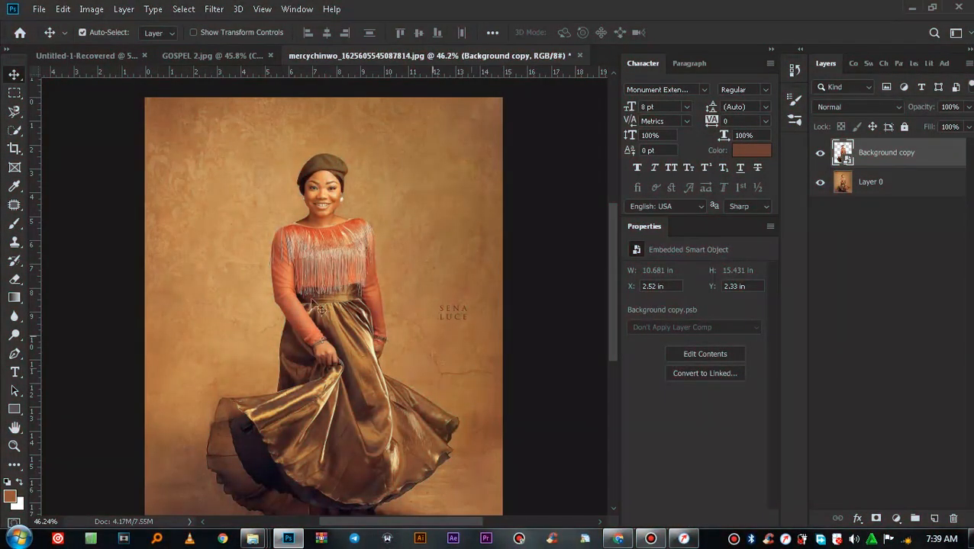
# Step: Compare the cut-out and the original photo by toggling the visibility of each layer
pyautogui.click(820, 152)
pyautogui.click(820, 153)
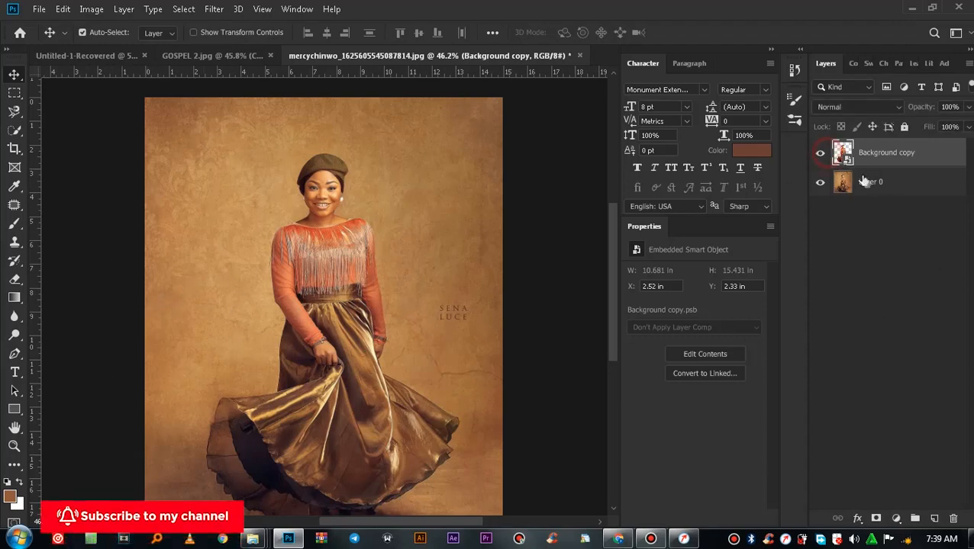
pyautogui.click(853, 182)
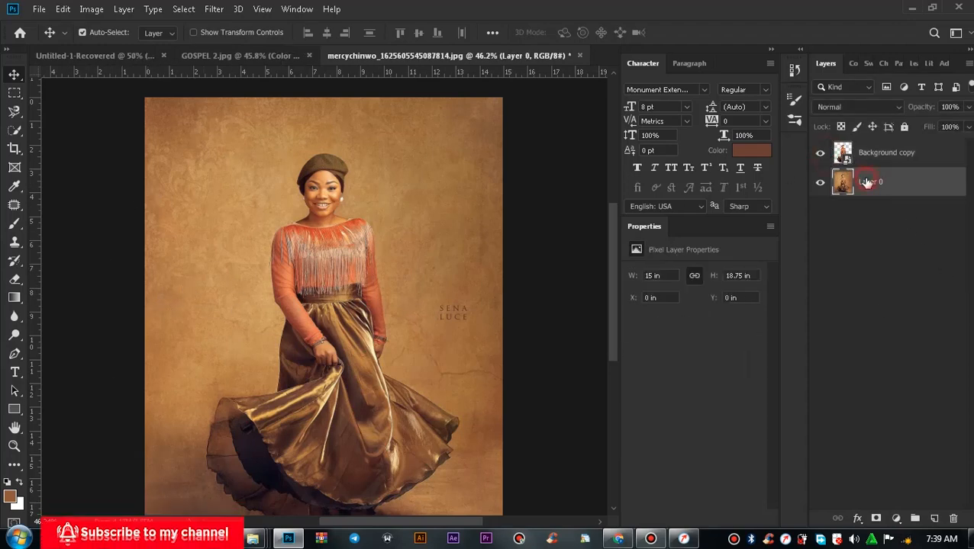
pyautogui.click(823, 185)
pyautogui.click(820, 184)
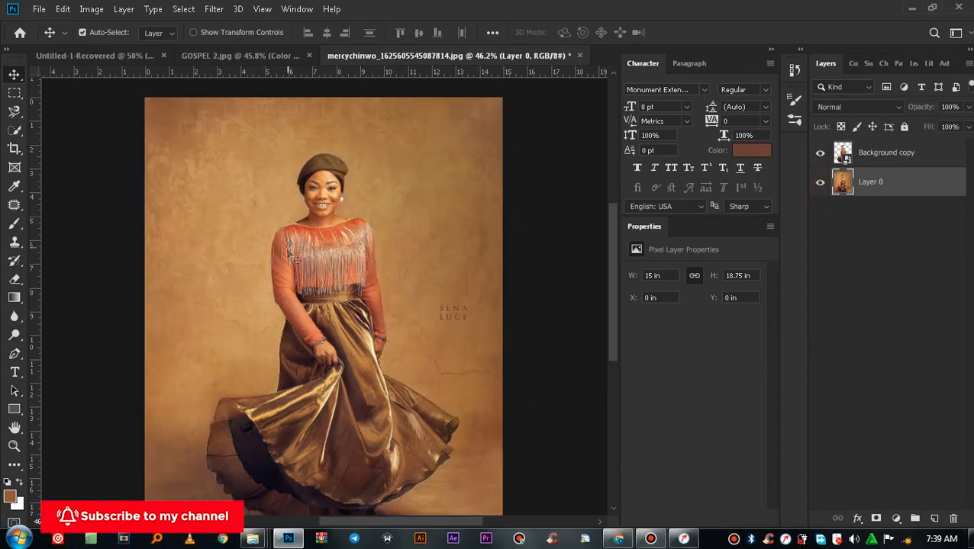
# Step: Create a new 1080 x 1080 pixel RGB document at 300 pixels/inch with a white background
pyautogui.click(44, 9)
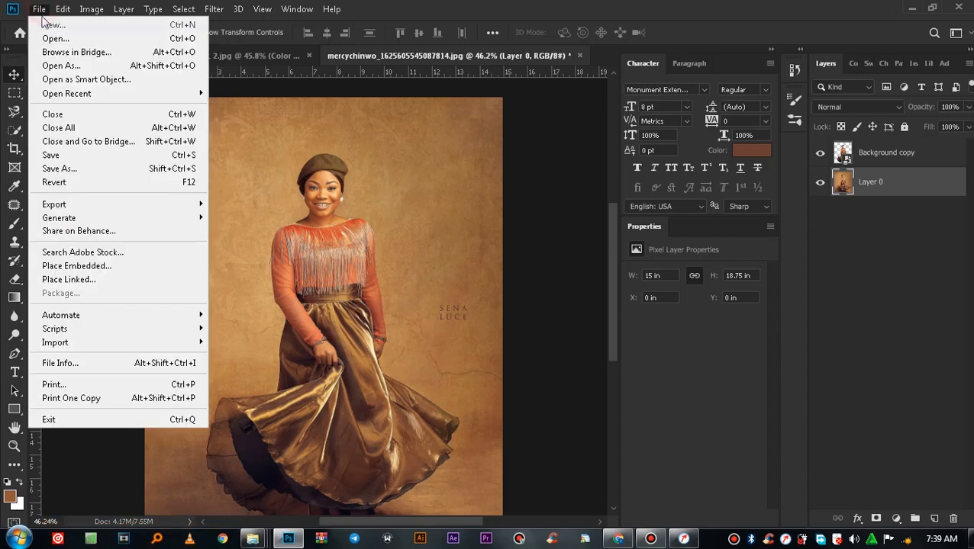
pyautogui.click(47, 26)
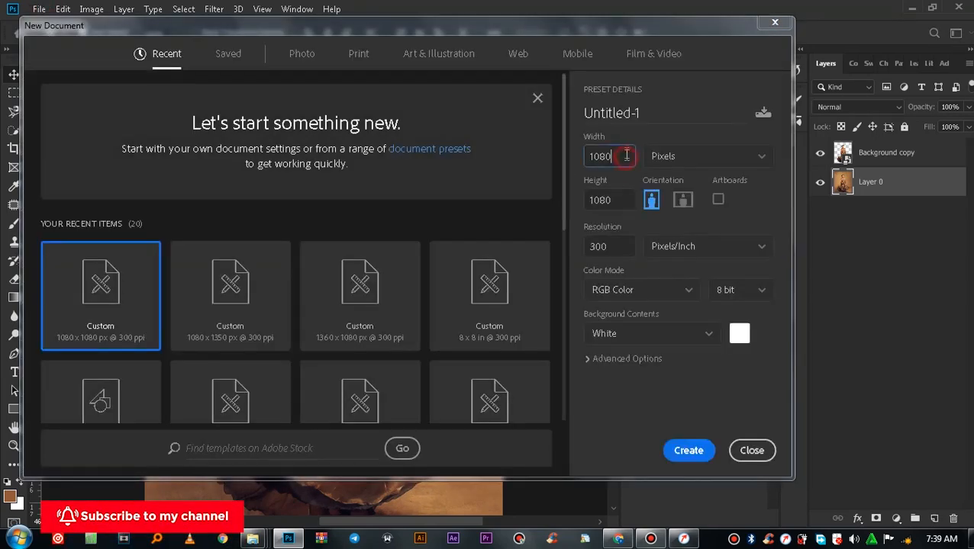
pyautogui.doubleClick(626, 155)
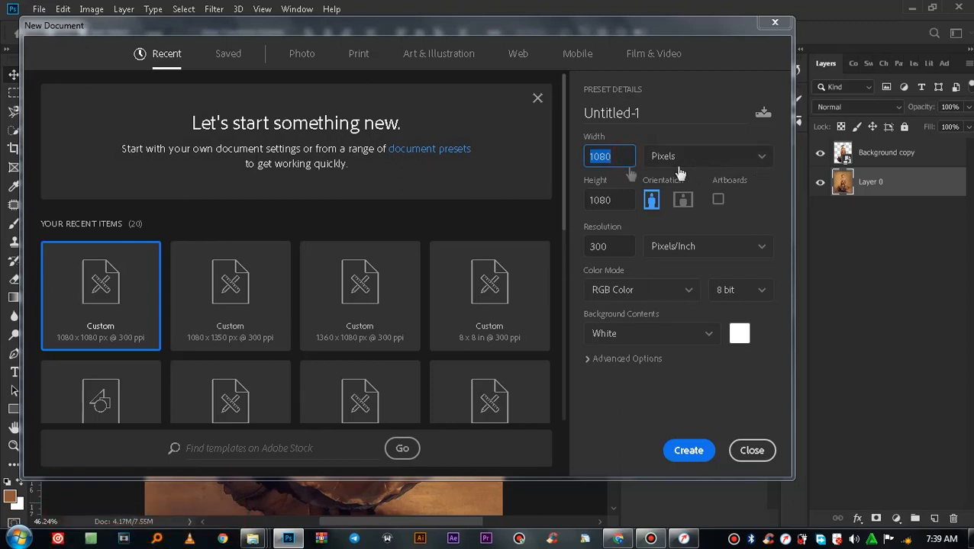
pyautogui.click(624, 156)
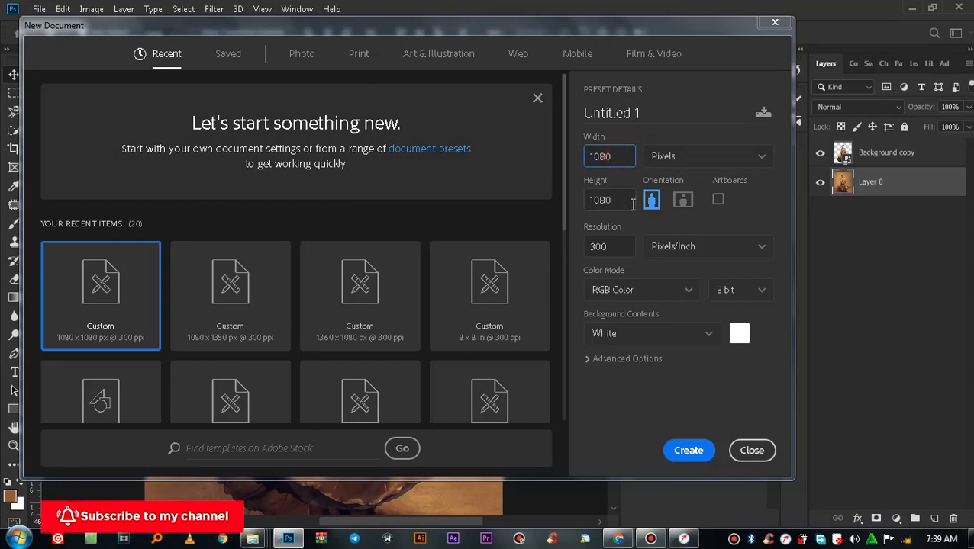
pyautogui.doubleClick(621, 246)
pyautogui.click(623, 245)
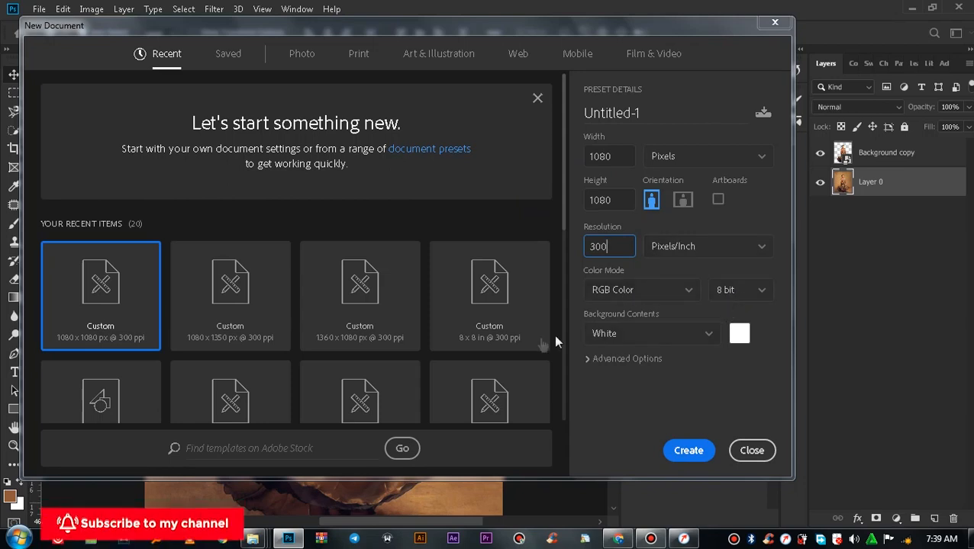
pyautogui.click(689, 451)
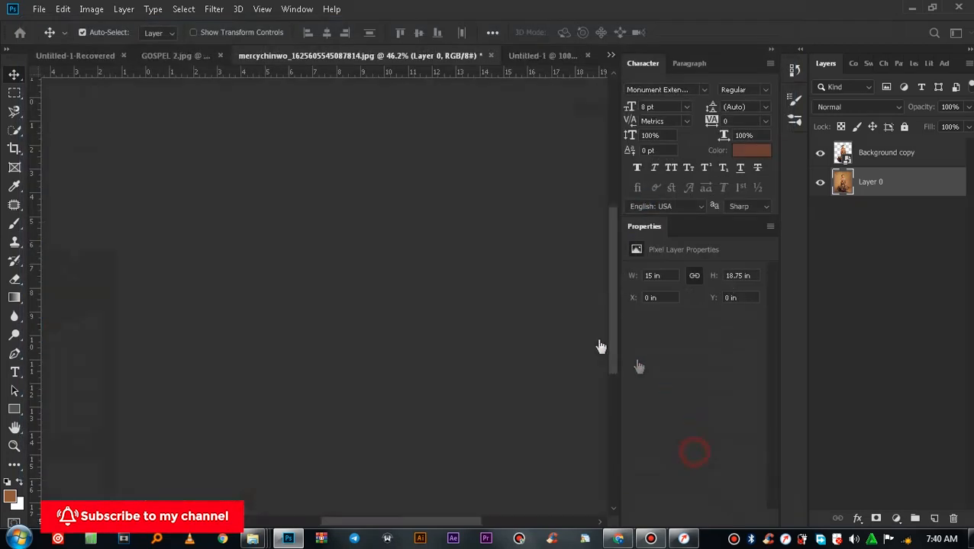
# Step: Copy the cut-out and photo layers together into the new document, then shift them down to leave a strip above the photo
pyautogui.click(362, 219)
pyautogui.click(343, 56)
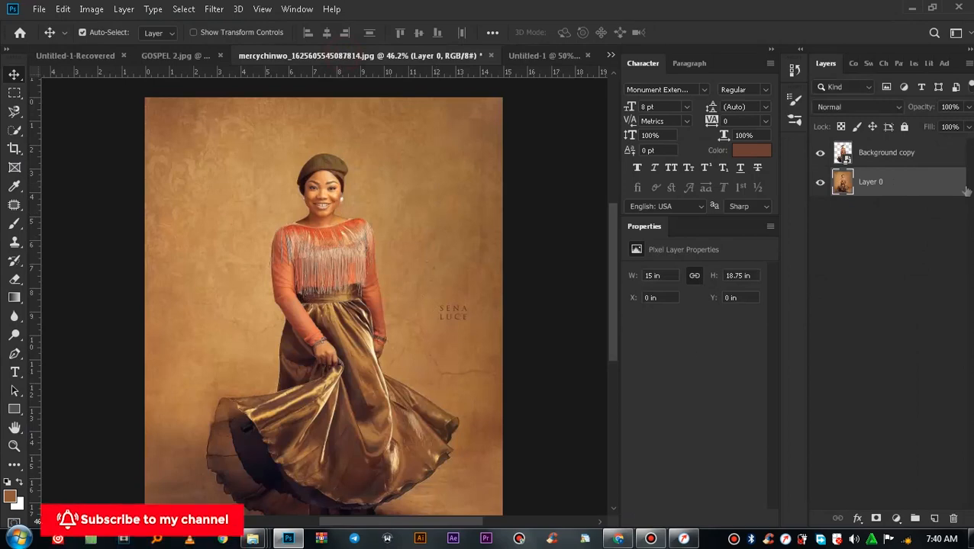
pyautogui.keyDown('shift'); pyautogui.click(904, 156); pyautogui.keyUp('shift')
pyautogui.moveTo(302, 261); pyautogui.dragTo(305, 334)
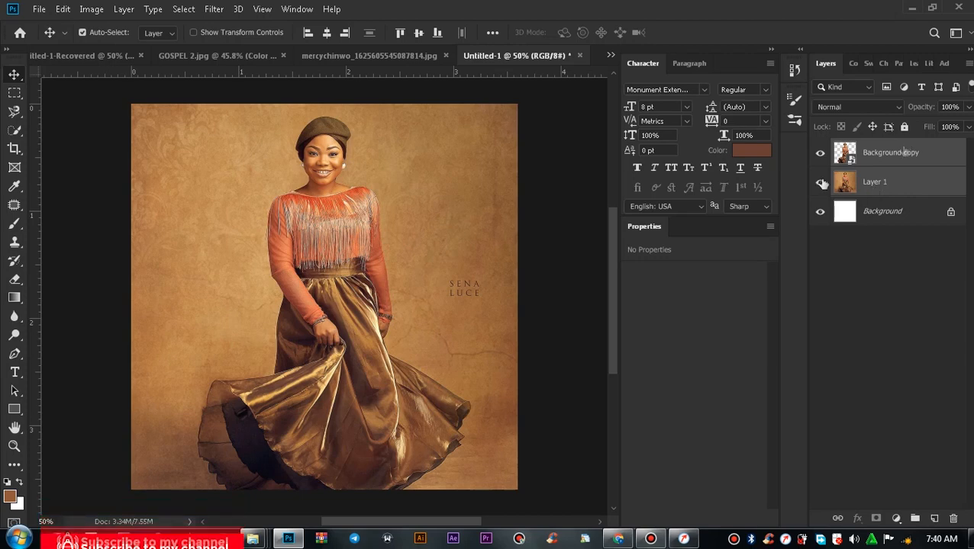
pyautogui.moveTo(326, 205); pyautogui.dragTo(327, 298)
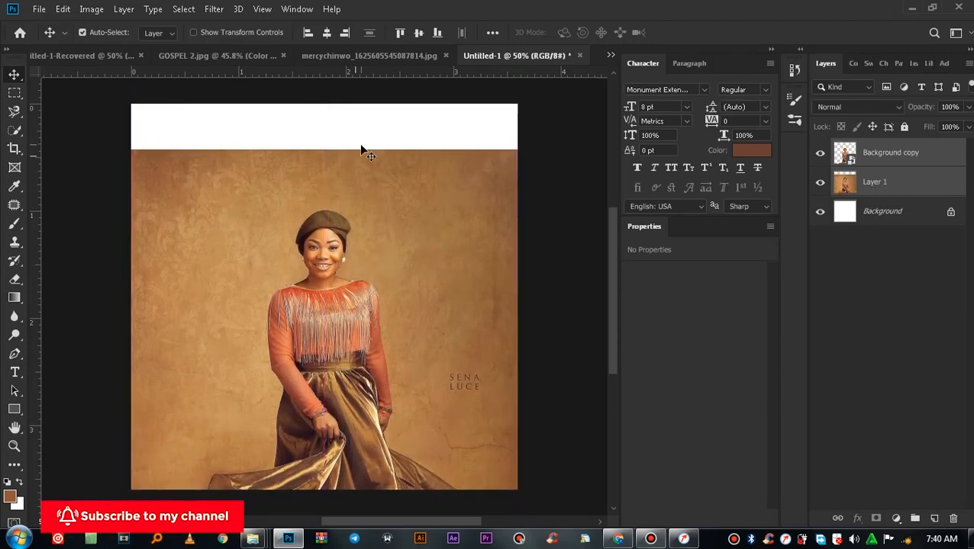
pyautogui.click(368, 141)
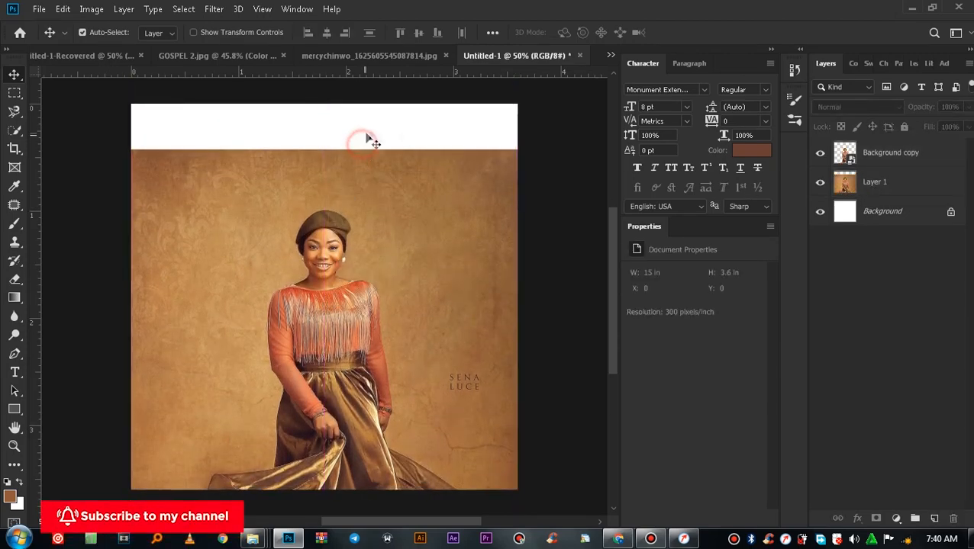
# Step: Add a Solid Color fill layer above Background using the tan b4804e sampled from the photo's backdrop, and hide Layer 1
pyautogui.click(895, 213)
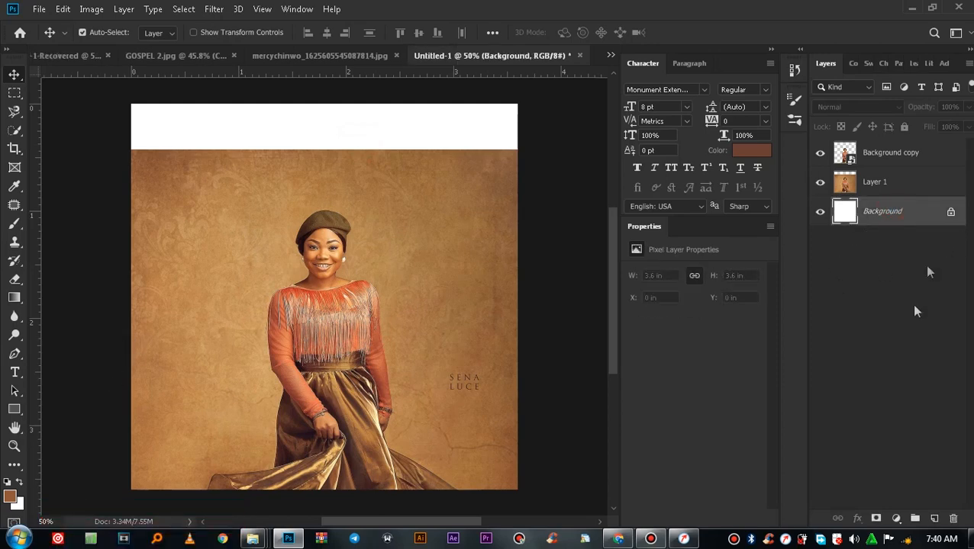
pyautogui.click(896, 518)
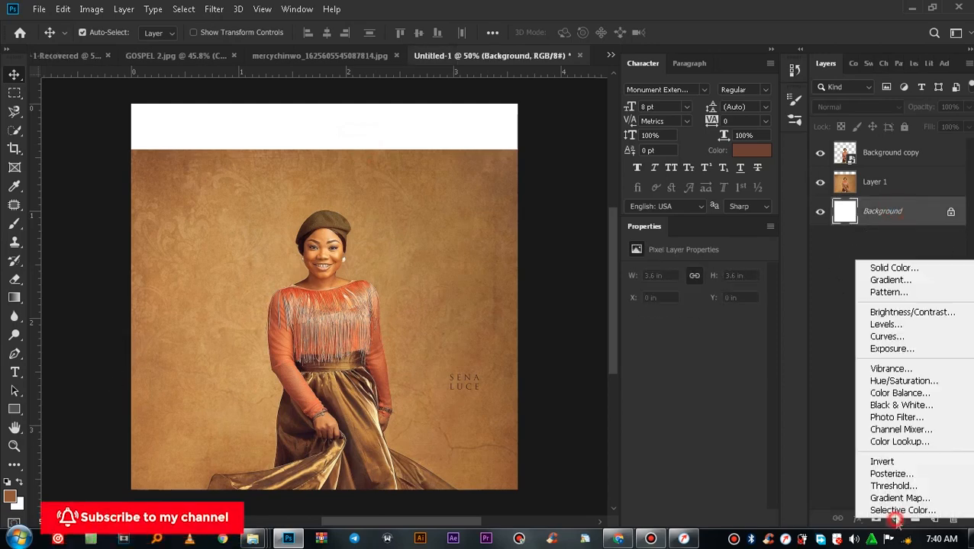
pyautogui.click(893, 268)
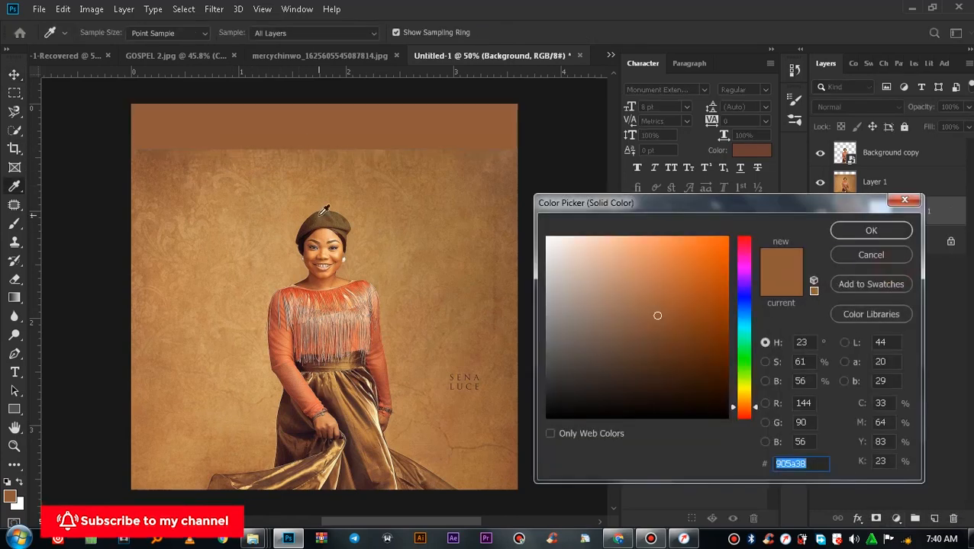
pyautogui.click(429, 431)
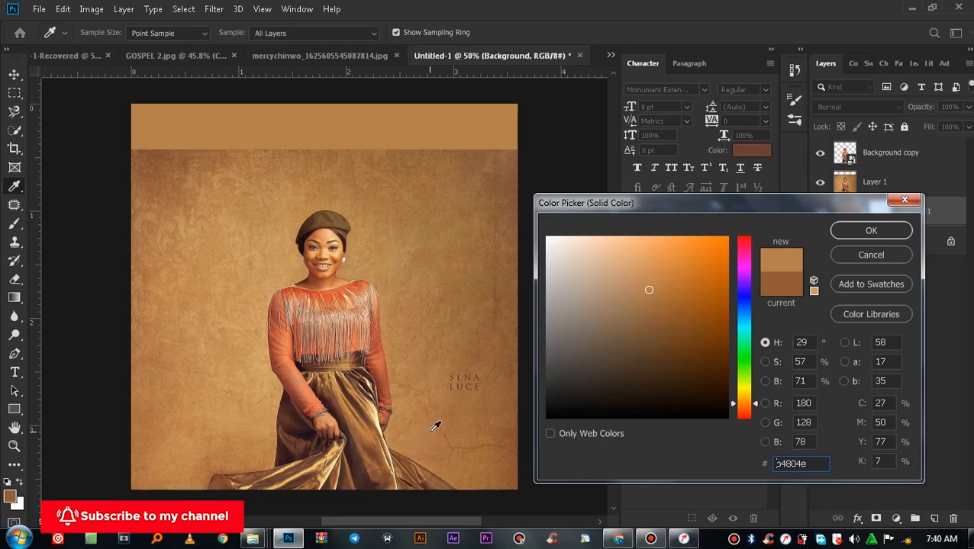
pyautogui.click(852, 232)
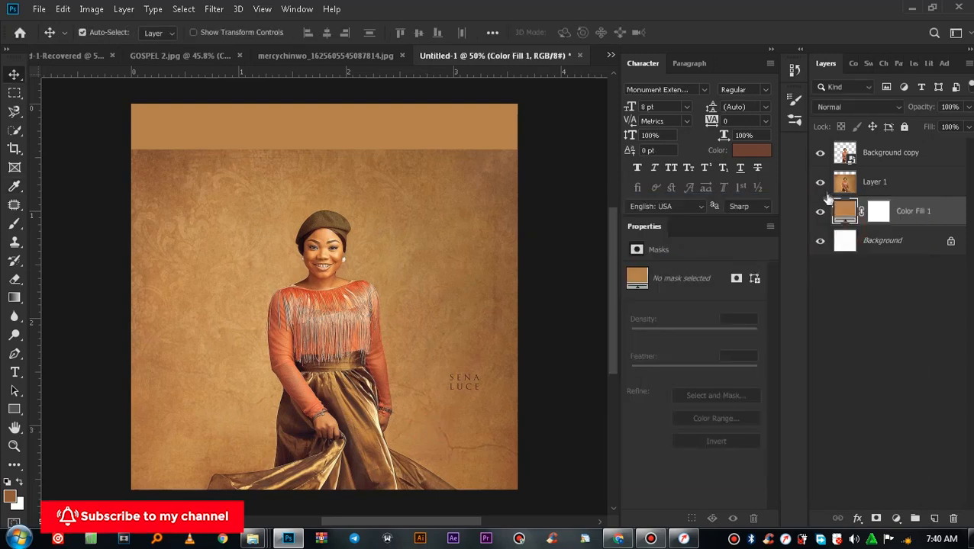
pyautogui.click(819, 184)
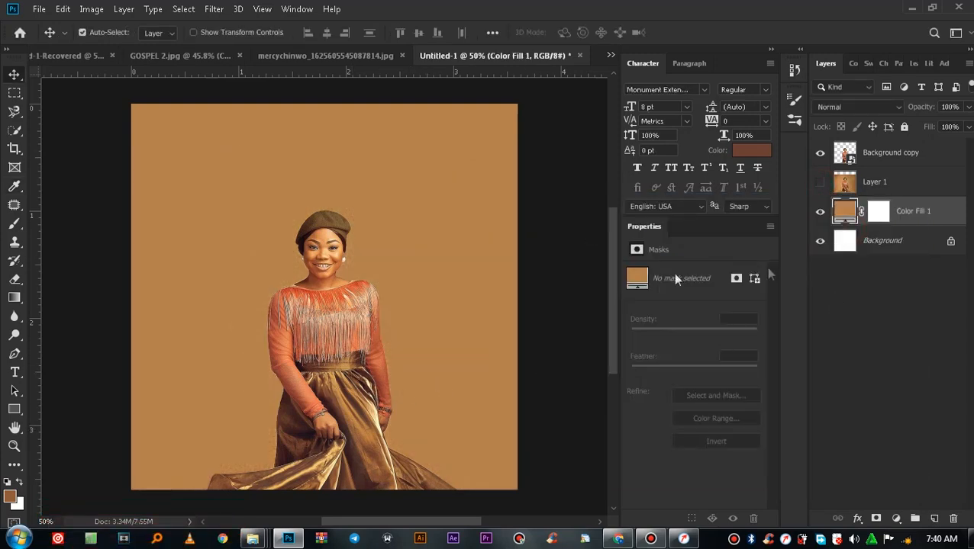
pyautogui.click(333, 329)
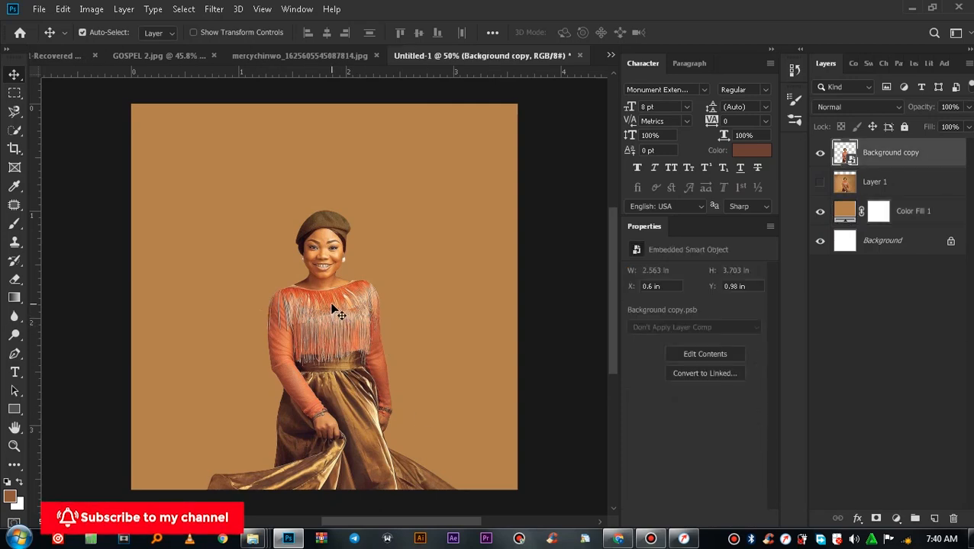
pyautogui.click(332, 308)
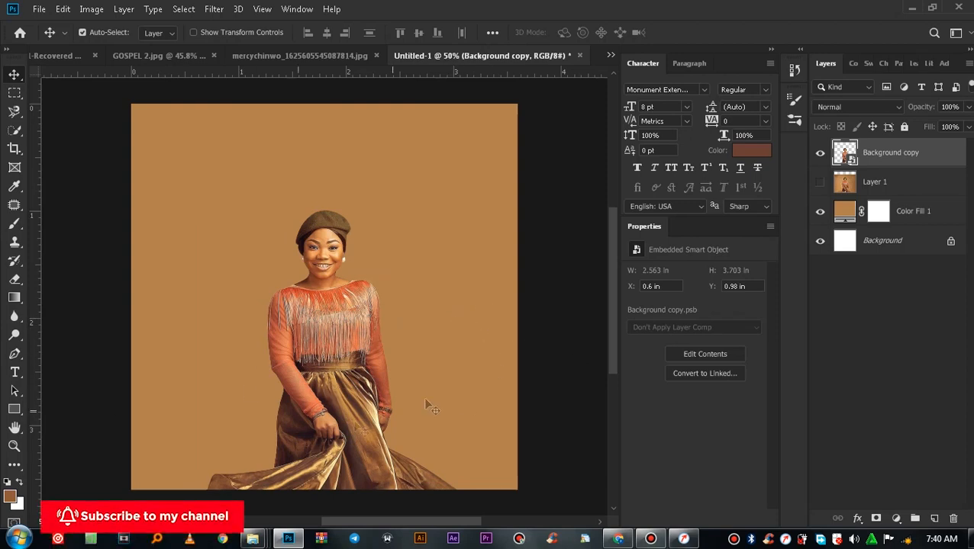
pyautogui.scroll(-1, 422, 371)
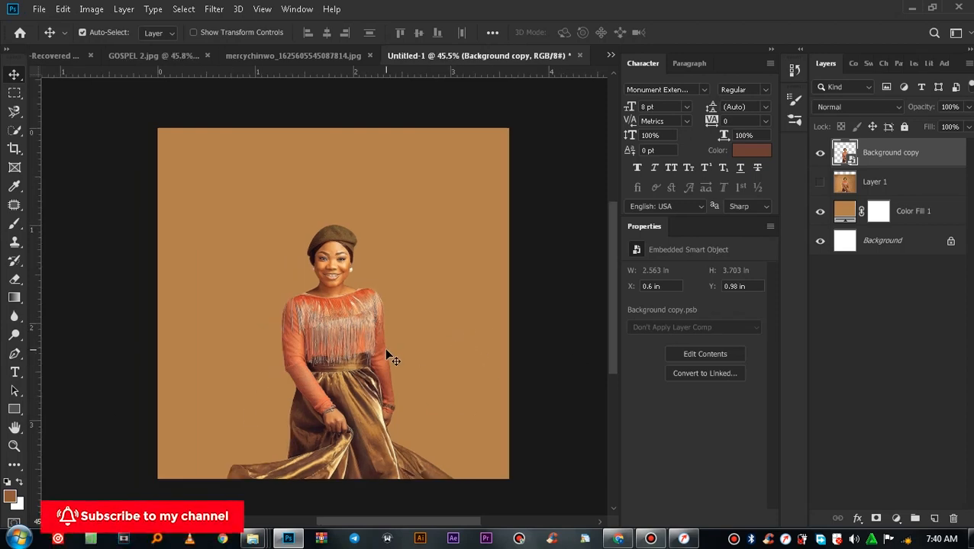
# Step: Set the foreground color to a darker brown sampled from the upper corner of Layer 1's backdrop, showing that layer only while sampling
pyautogui.click(921, 211)
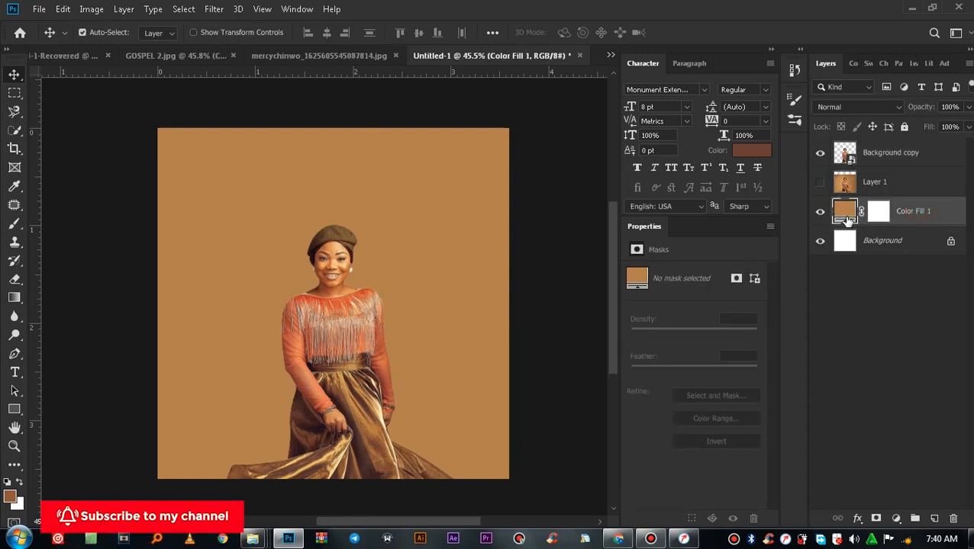
pyautogui.click(821, 184)
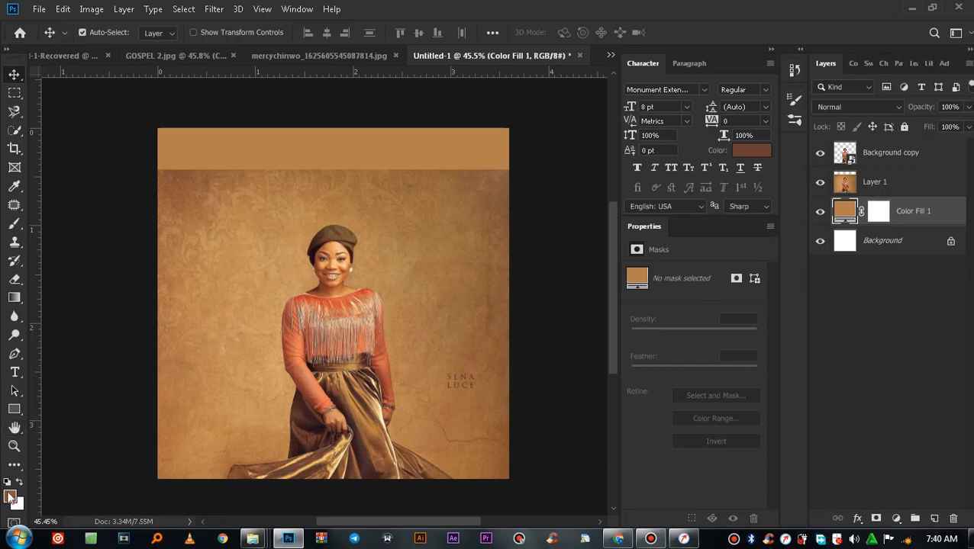
pyautogui.click(10, 496)
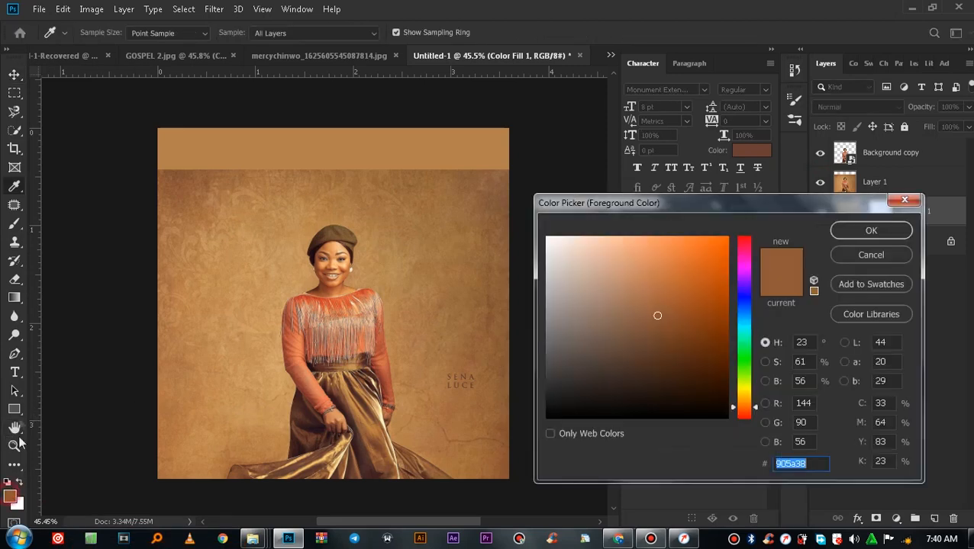
pyautogui.click(502, 181)
pyautogui.click(870, 230)
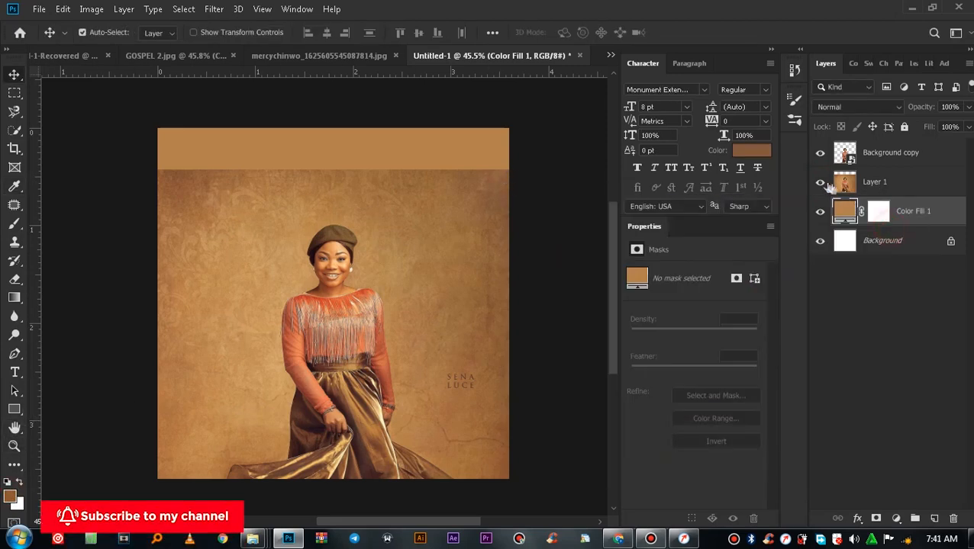
pyautogui.click(820, 181)
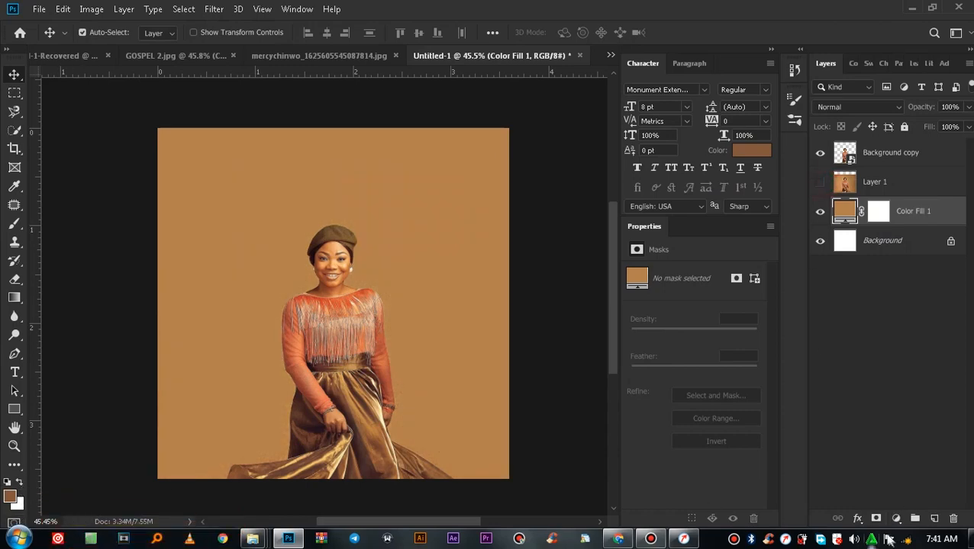
# Step: Add a layer above the color fill and paint the canvas's lower part brown behind the woman with a soft size-200 brush
pyautogui.click(933, 519)
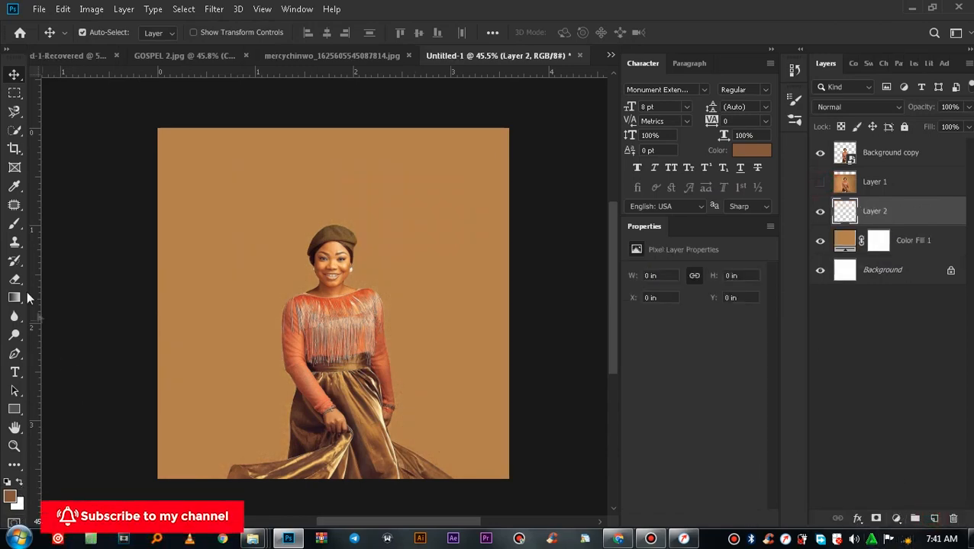
pyautogui.click(13, 223)
pyautogui.click(668, 5)
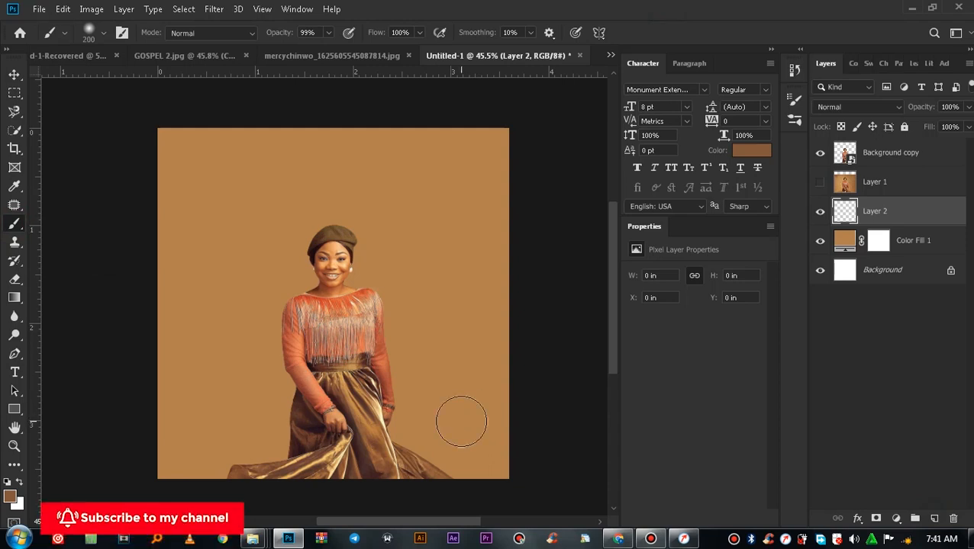
pyautogui.scroll(-1, 509, 460)
pyautogui.moveTo(527, 417)
pyautogui.mouseDown()
pyautogui.moveTo(569, 364)
pyautogui.moveTo(473, 497)
pyautogui.moveTo(588, 407)
pyautogui.moveTo(469, 471)
pyautogui.moveTo(576, 409)
pyautogui.moveTo(259, 477)
pyautogui.moveTo(95, 422)
pyautogui.moveTo(142, 451)
pyautogui.moveTo(551, 442)
pyautogui.moveTo(555, 407)
pyautogui.moveTo(320, 470)
pyautogui.moveTo(330, 470)
pyautogui.moveTo(129, 386)
pyautogui.moveTo(109, 358)
pyautogui.moveTo(128, 409)
pyautogui.moveTo(416, 458)
pyautogui.moveTo(349, 455)
pyautogui.moveTo(550, 384)
pyautogui.moveTo(540, 356)
pyautogui.moveTo(391, 429)
pyautogui.moveTo(197, 416)
pyautogui.moveTo(117, 371)
pyautogui.moveTo(295, 450)
pyautogui.moveTo(574, 384)
pyautogui.moveTo(460, 421)
pyautogui.moveTo(206, 429)
pyautogui.mouseUp()
pyautogui.moveTo(122, 363)
pyautogui.mouseDown()
pyautogui.moveTo(526, 419)
pyautogui.moveTo(114, 382)
pyautogui.moveTo(561, 374)
pyautogui.moveTo(524, 386)
pyautogui.moveTo(137, 398)
pyautogui.moveTo(515, 412)
pyautogui.moveTo(168, 428)
pyautogui.moveTo(546, 424)
pyautogui.moveTo(129, 395)
pyautogui.moveTo(568, 378)
pyautogui.mouseUp()
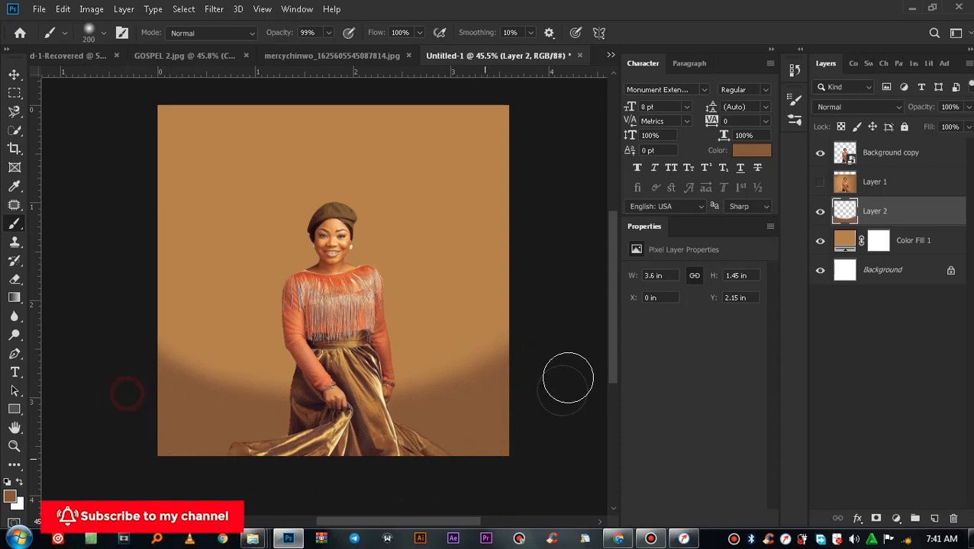
pyautogui.scroll(3, 397, 302)
pyautogui.scroll(-2, 393, 310)
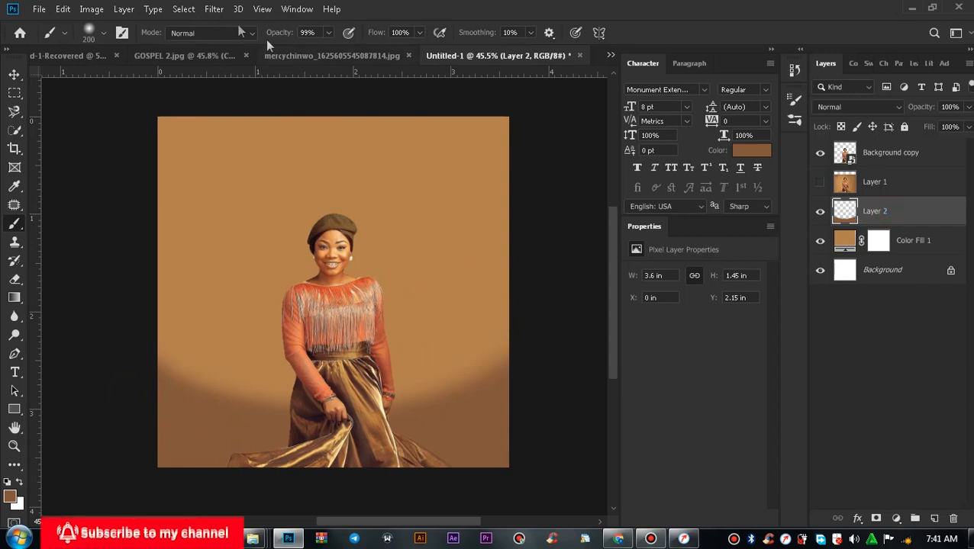
# Step: Apply a Gaussian Blur with an 87.0-pixel radius to the brown shading on Layer 2
pyautogui.click(214, 10)
pyautogui.moveTo(241, 171)
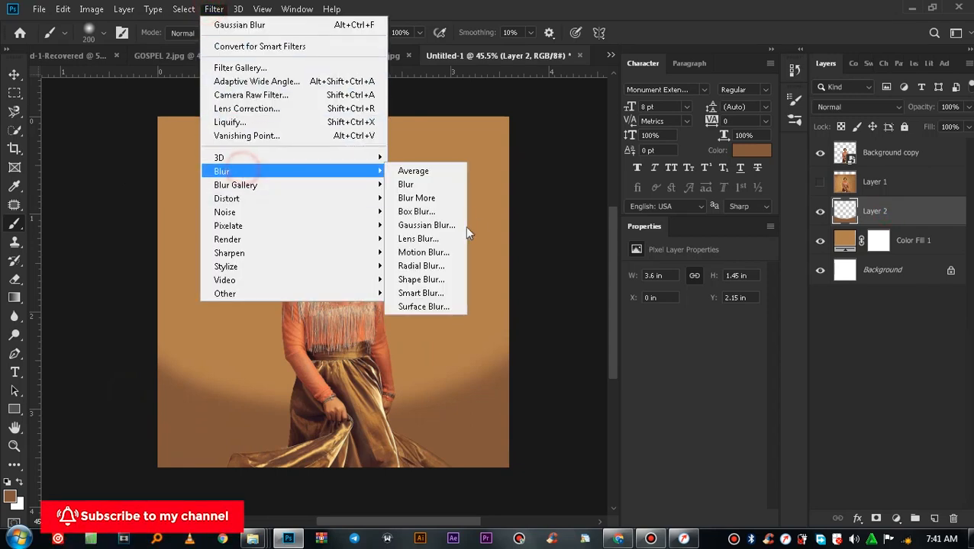
pyautogui.click(454, 226)
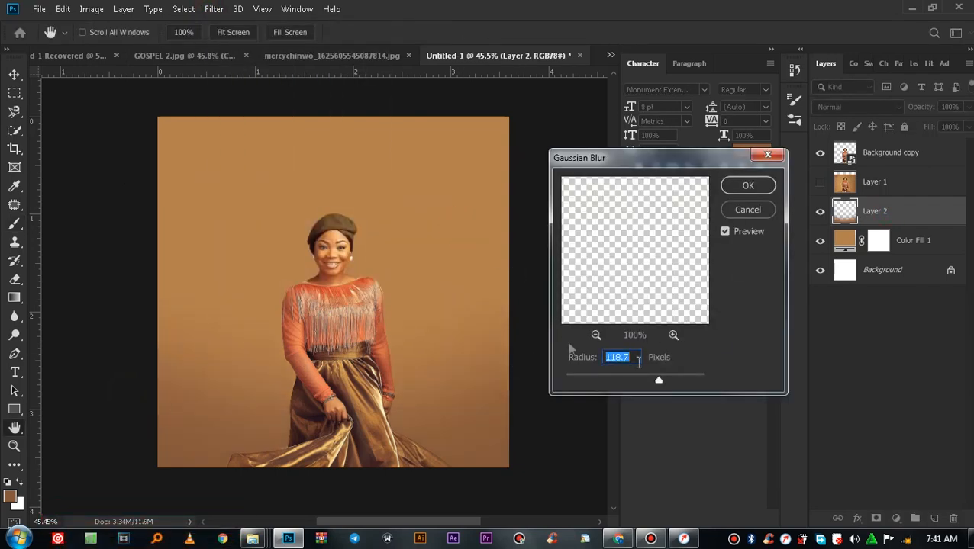
pyautogui.moveTo(652, 383); pyautogui.dragTo(646, 380)
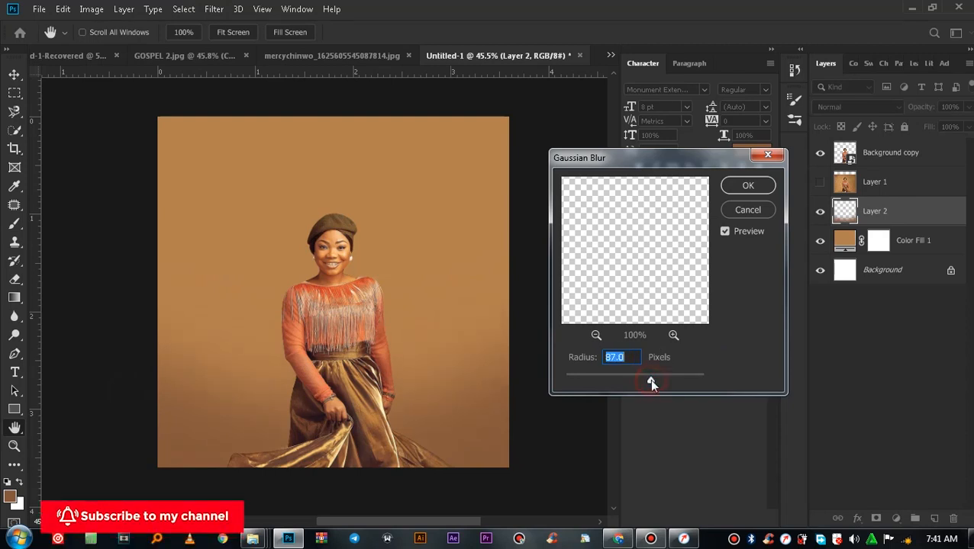
pyautogui.moveTo(654, 383); pyautogui.dragTo(650, 381)
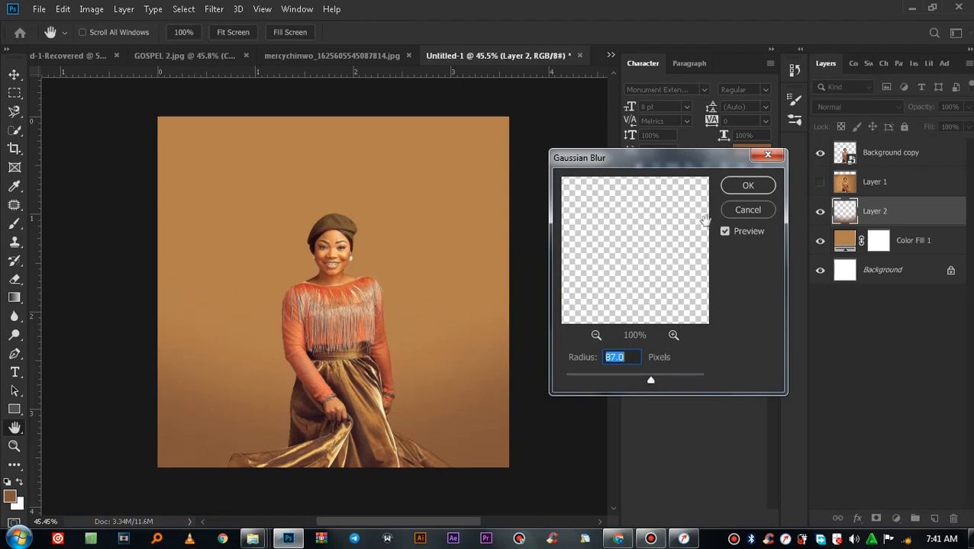
pyautogui.click(738, 188)
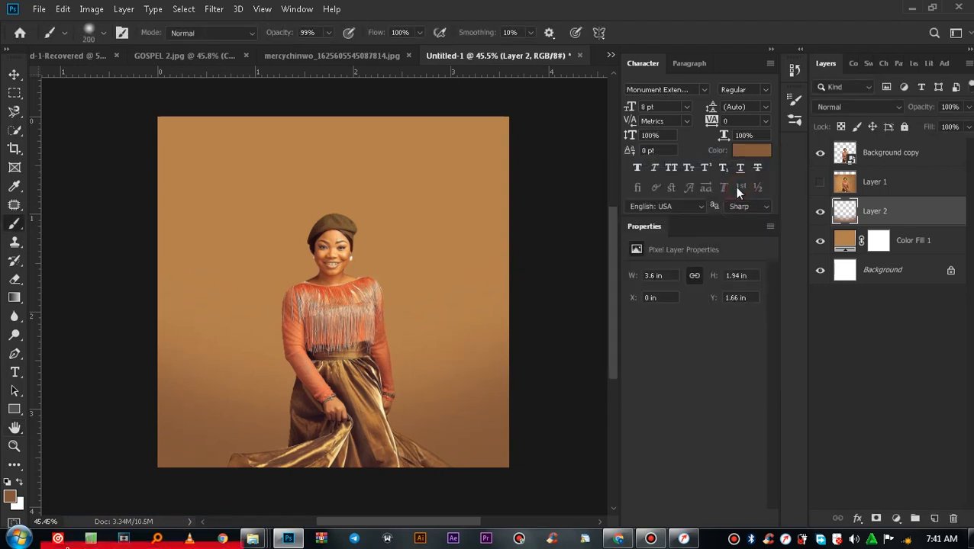
# Step: Add a layer mask to the woman's cut-out and fade her lower skirt into the backdrop with a black-to-white linear gradient
pyautogui.click(13, 76)
pyautogui.click(365, 330)
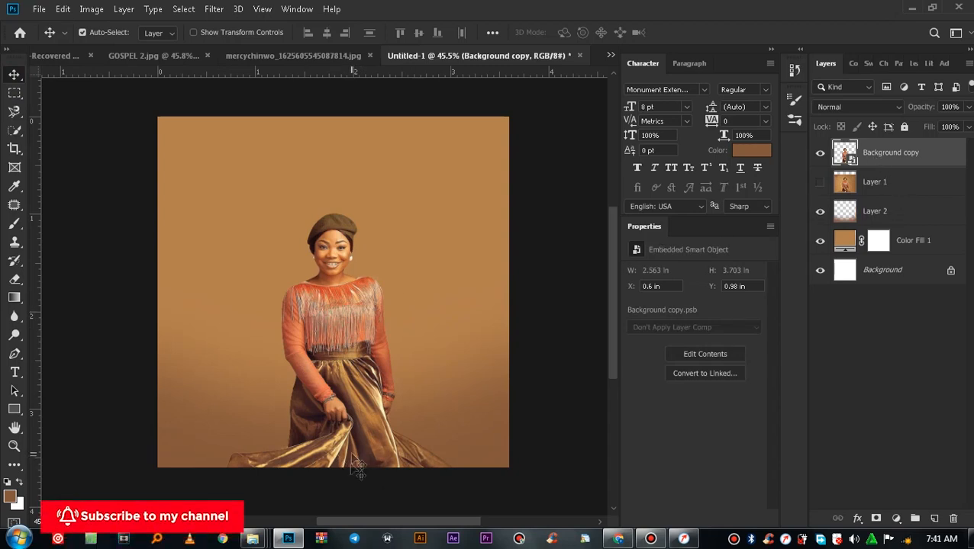
pyautogui.click(888, 153)
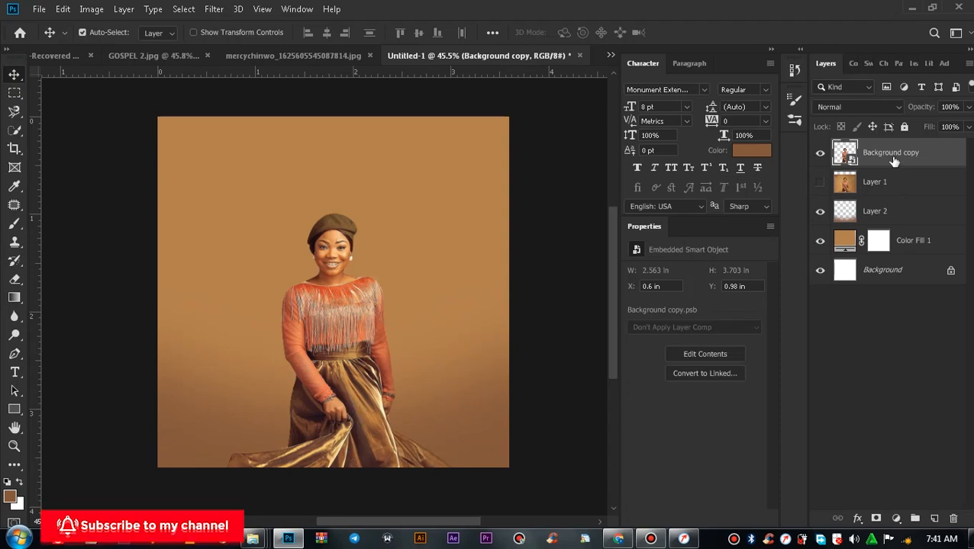
pyautogui.click(876, 519)
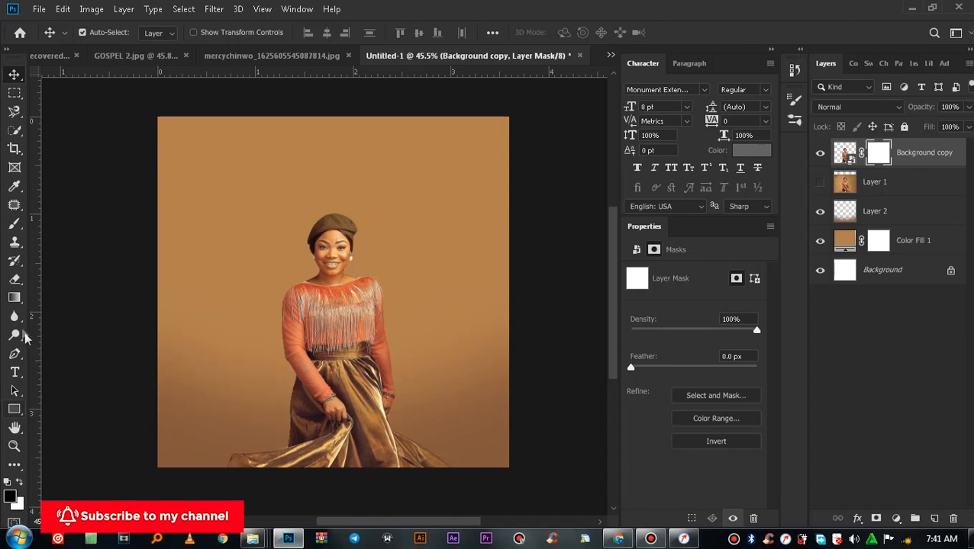
pyautogui.click(15, 298)
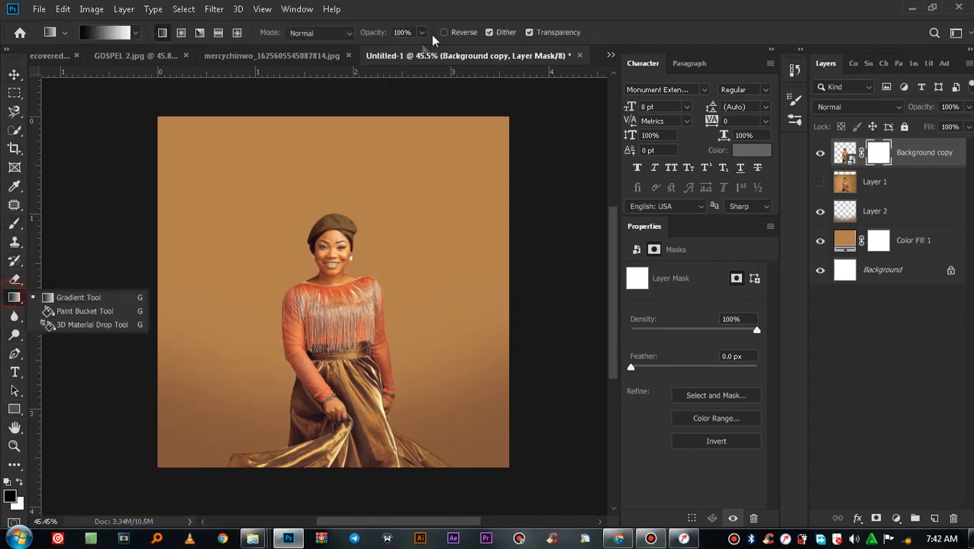
pyautogui.click(463, 9)
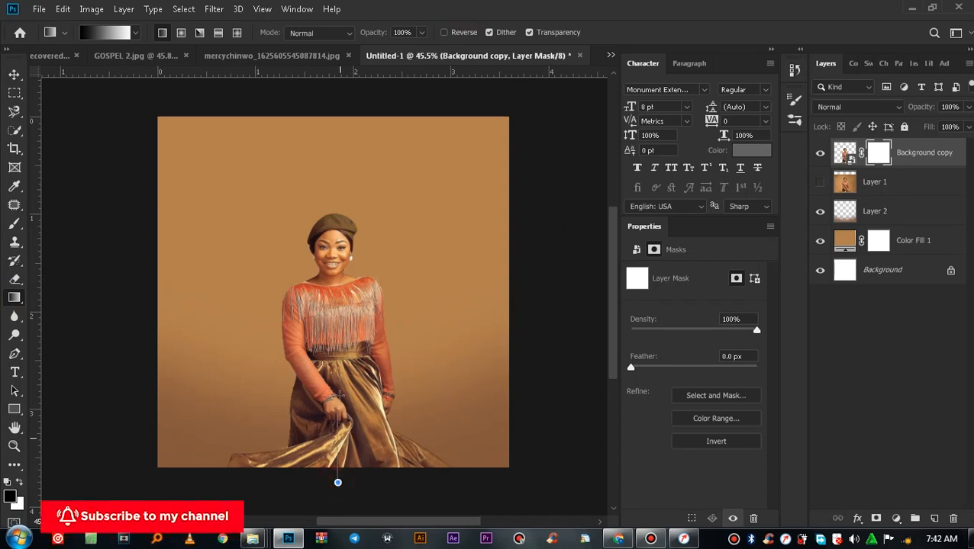
pyautogui.moveTo(337, 481); pyautogui.dragTo(339, 359)
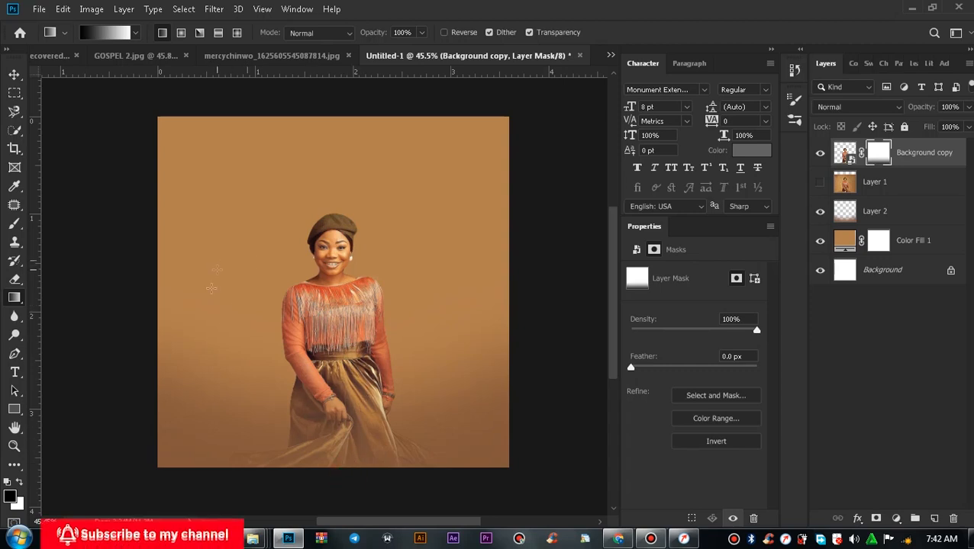
pyautogui.click(13, 74)
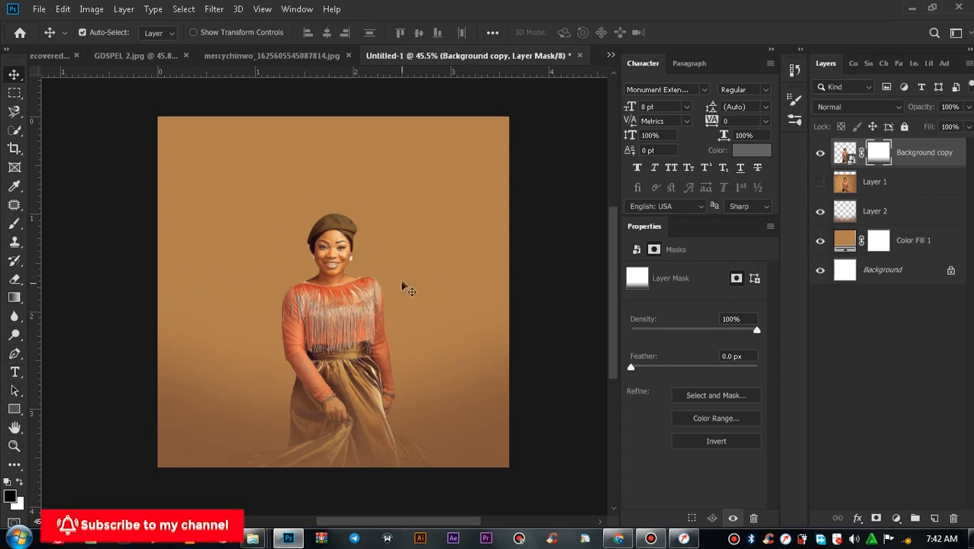
# Step: Delete the hidden photo layer, Layer 1, and add an empty layer above Layer 2
pyautogui.click(905, 184)
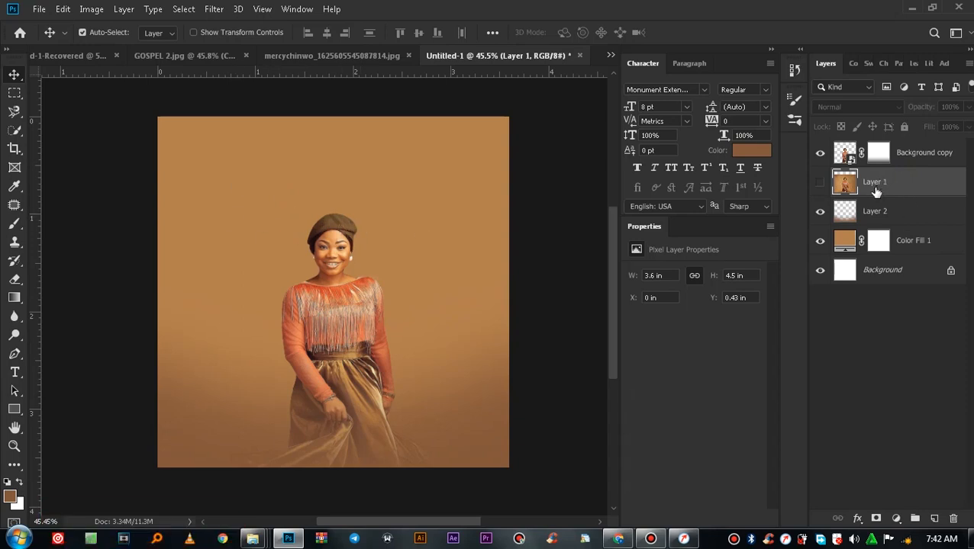
pyautogui.press('Delete')
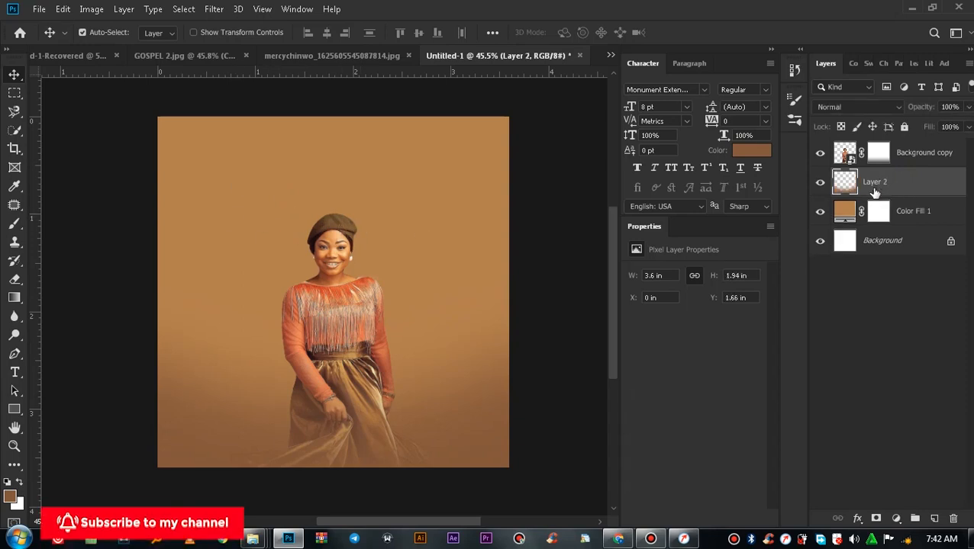
pyautogui.click(936, 518)
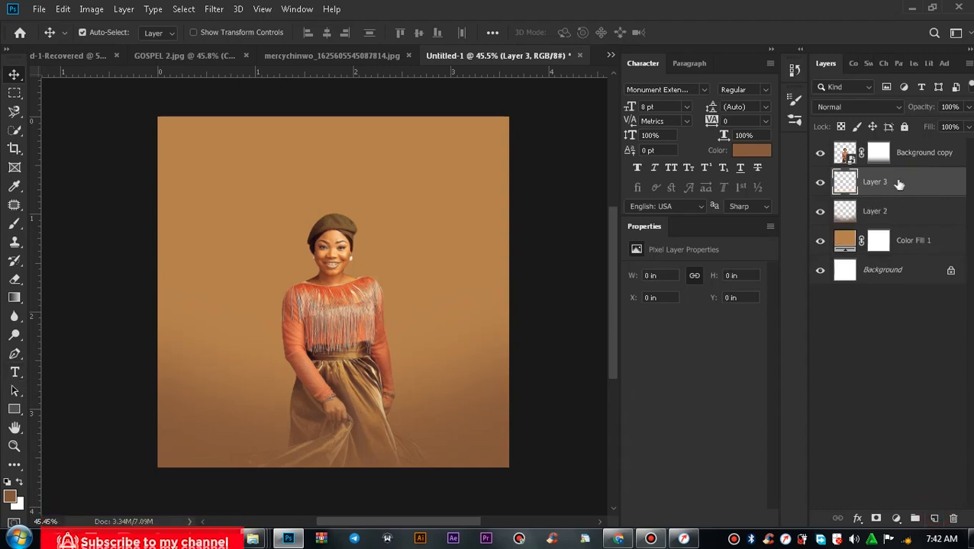
# Step: Start a text line behind the woman's head in Monument Extended at 29 pt, colored light peach
pyautogui.click(17, 372)
pyautogui.click(200, 224)
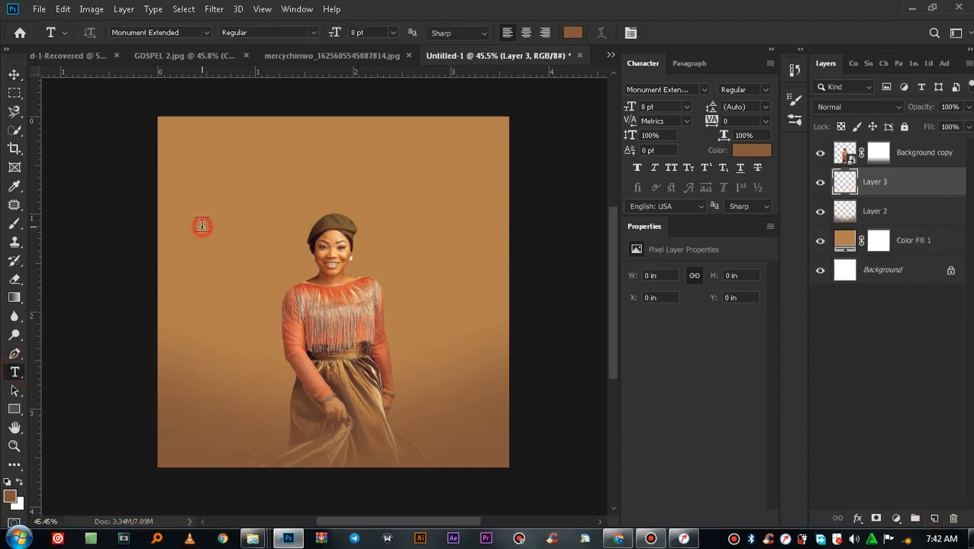
pyautogui.moveTo(336, 35); pyautogui.dragTo(349, 33)
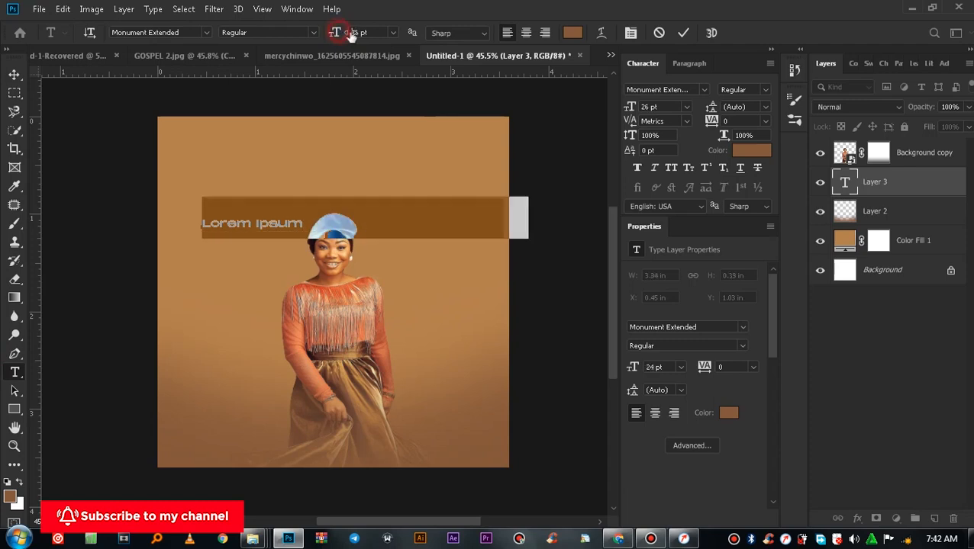
pyautogui.click(751, 150)
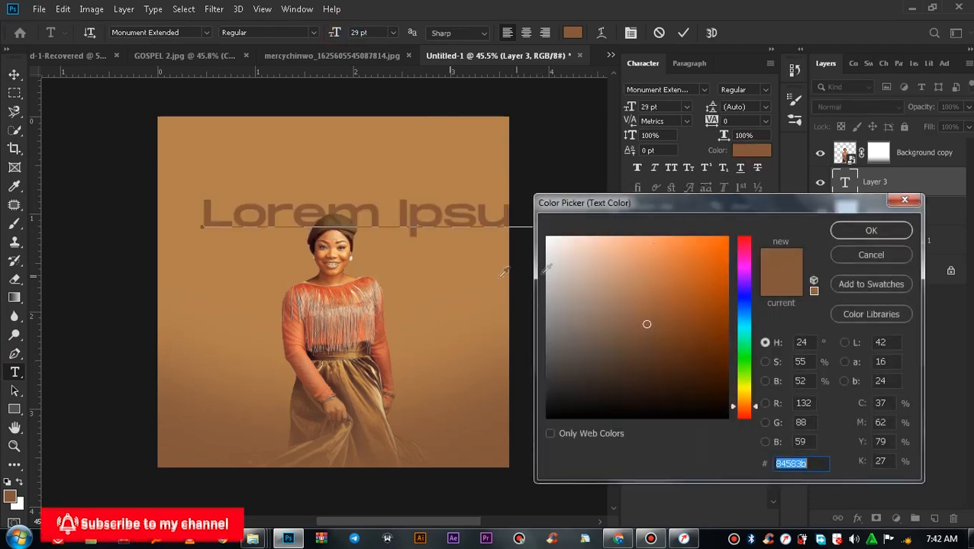
pyautogui.moveTo(591, 256); pyautogui.dragTo(601, 215)
pyautogui.moveTo(588, 268)
pyautogui.mouseDown()
pyautogui.moveTo(585, 218)
pyautogui.moveTo(584, 233)
pyautogui.moveTo(589, 225)
pyautogui.mouseUp()
pyautogui.click(871, 230)
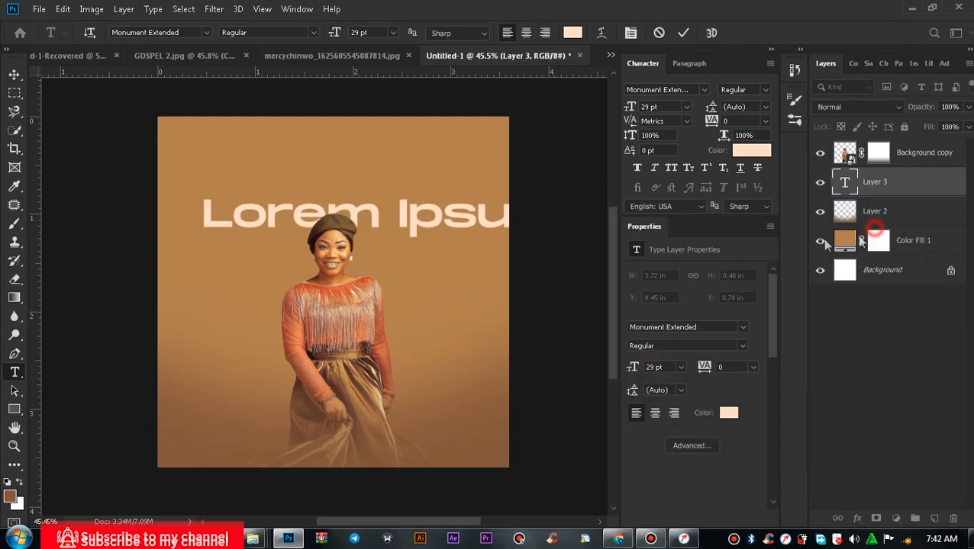
# Step: Replace the placeholder text with GOSPEL and commit it
pyautogui.click(348, 225)
pyautogui.write('G')
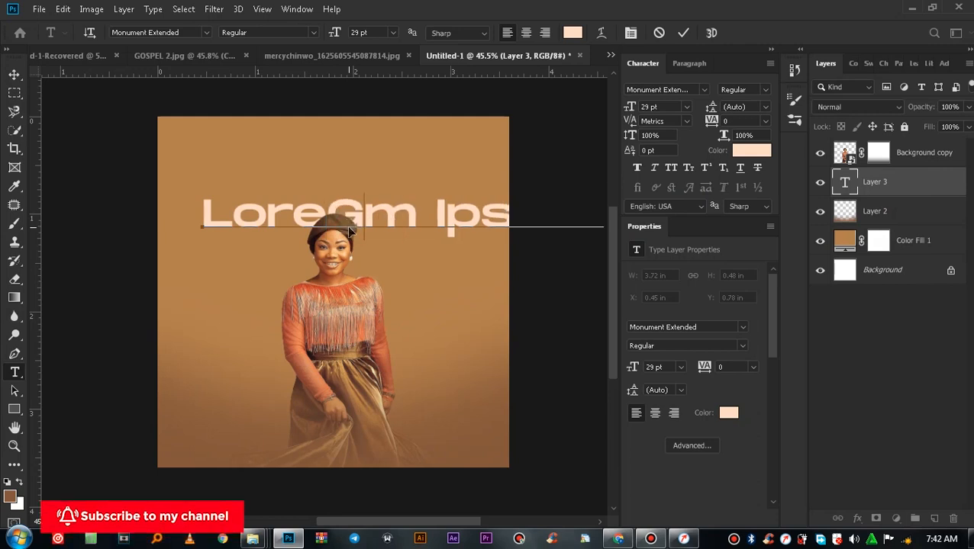
pyautogui.hotkey('ctrl', 'a')
pyautogui.write('GOSPEL')
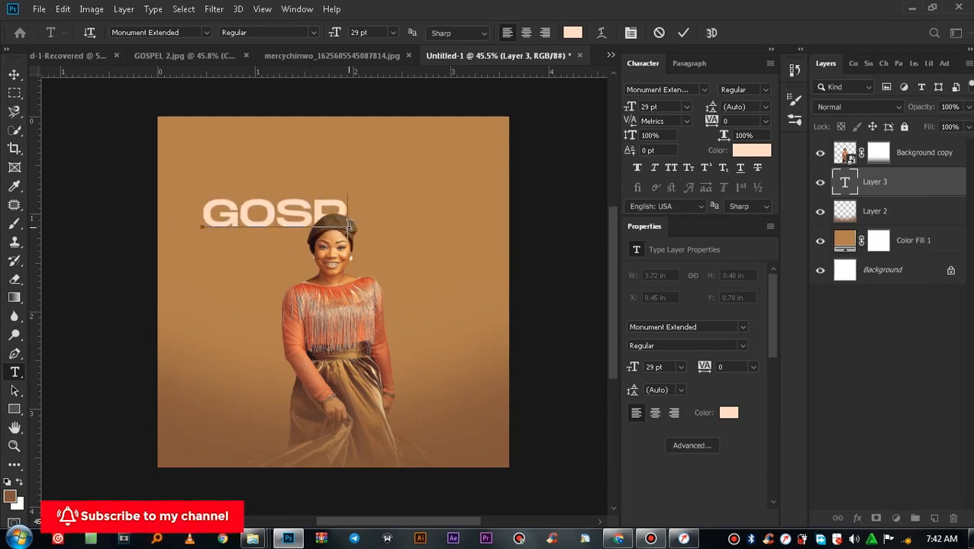
pyautogui.click(686, 33)
# Step: Center the GOSPEL text above the woman's head and place a duplicate of it directly underneath as a second line
pyautogui.click(13, 74)
pyautogui.moveTo(318, 214); pyautogui.dragTo(347, 210)
pyautogui.press('Down')
pyautogui.press('Down')
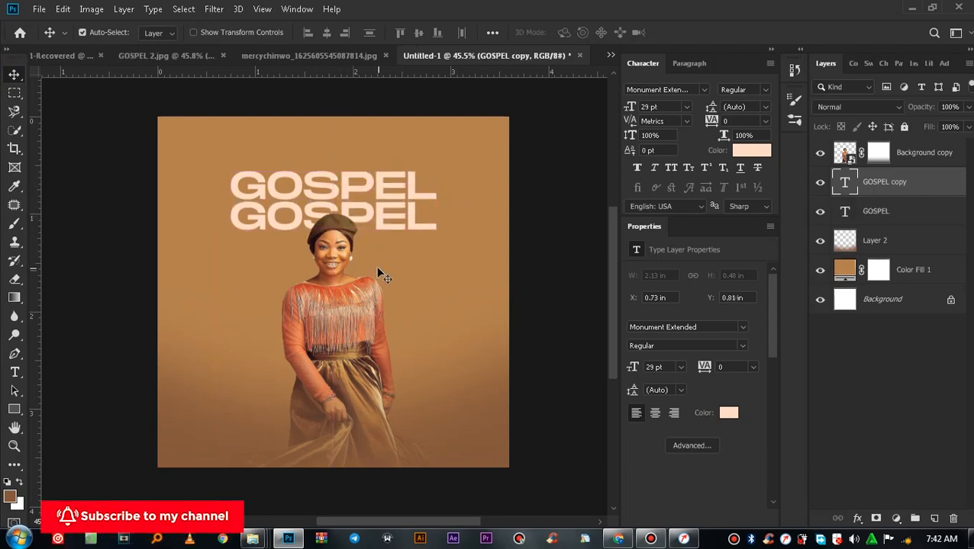
# Step: Change the lower duplicate's wording to MIXTAPE
pyautogui.doubleClick(365, 211)
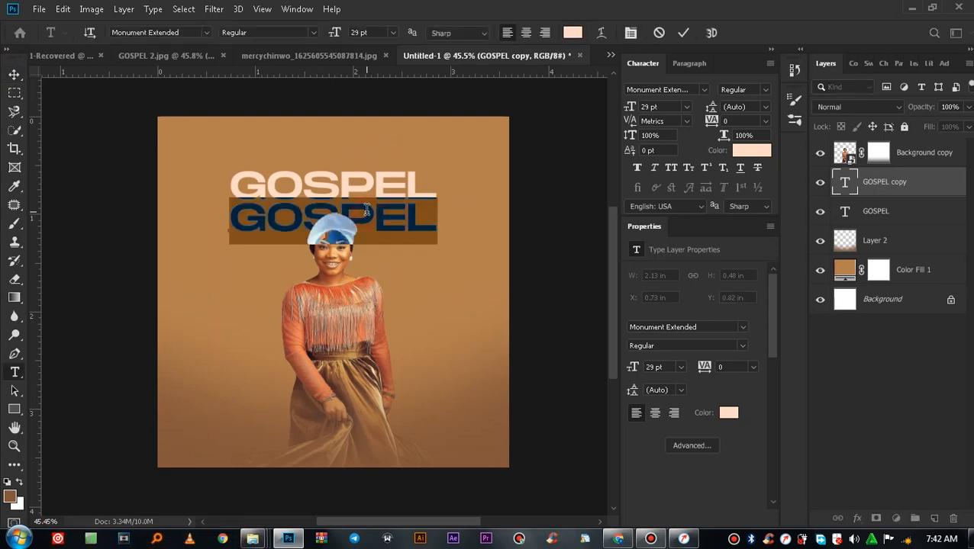
pyautogui.write('MIXTAPE')
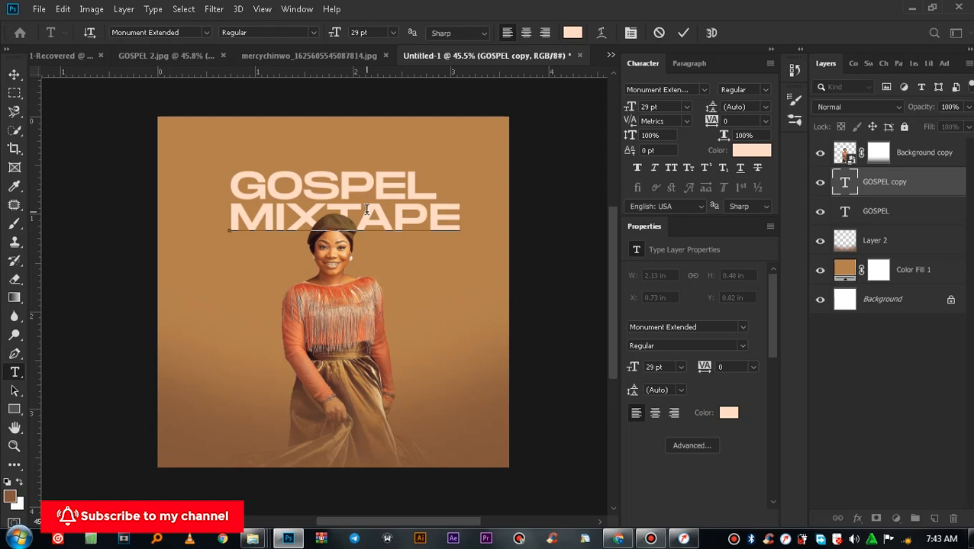
pyautogui.click(683, 32)
# Step: Align the GOSPEL and MIXTAPE lines by their horizontal centers and nudge the title and the woman into place
pyautogui.press('v')
pyautogui.click(880, 224)
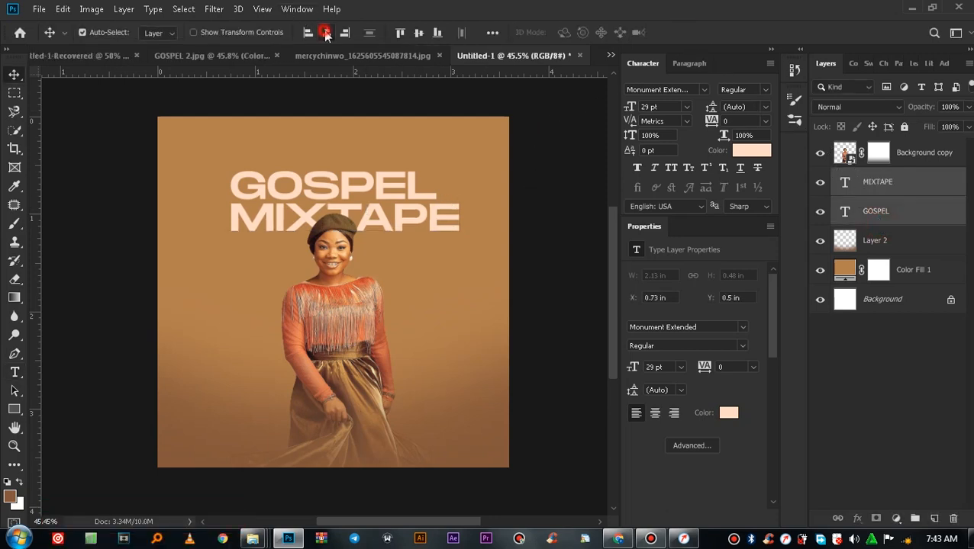
pyautogui.click(326, 32)
pyautogui.moveTo(354, 195); pyautogui.dragTo(337, 191)
pyautogui.moveTo(321, 262); pyautogui.dragTo(330, 267)
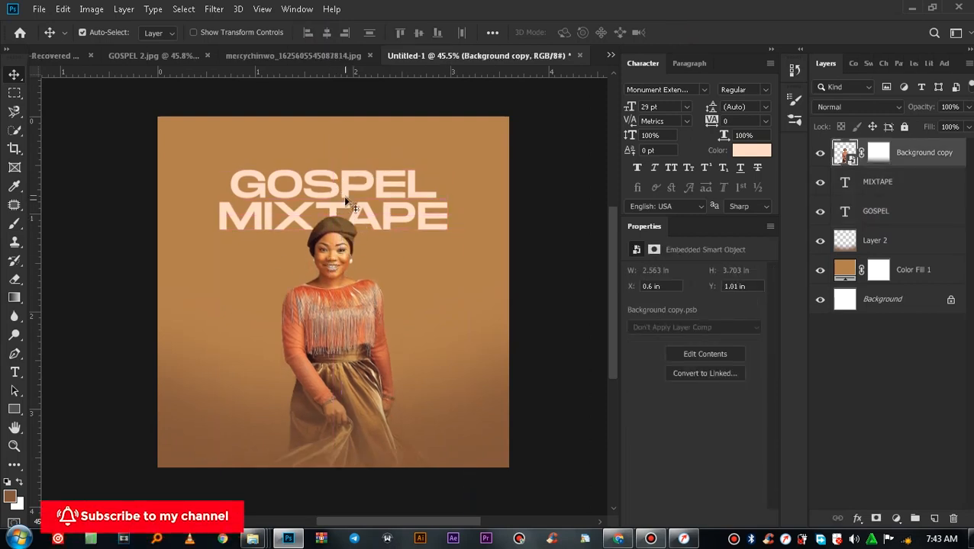
# Step: Set the font style of both the GOSPEL and MIXTAPE layers to Ultrabold
pyautogui.click(344, 196)
pyautogui.keyDown('ctrl'); pyautogui.click(918, 191); pyautogui.keyUp('ctrl')
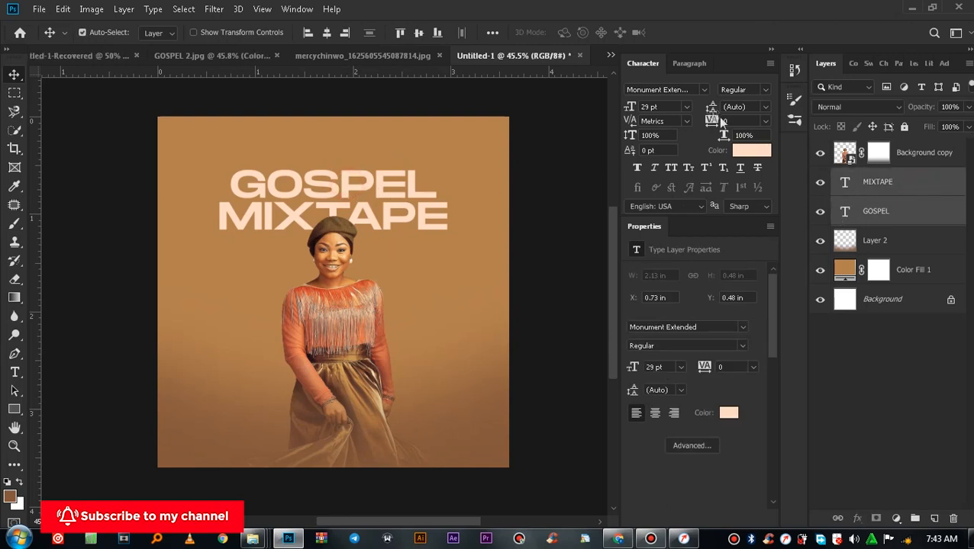
pyautogui.click(765, 90)
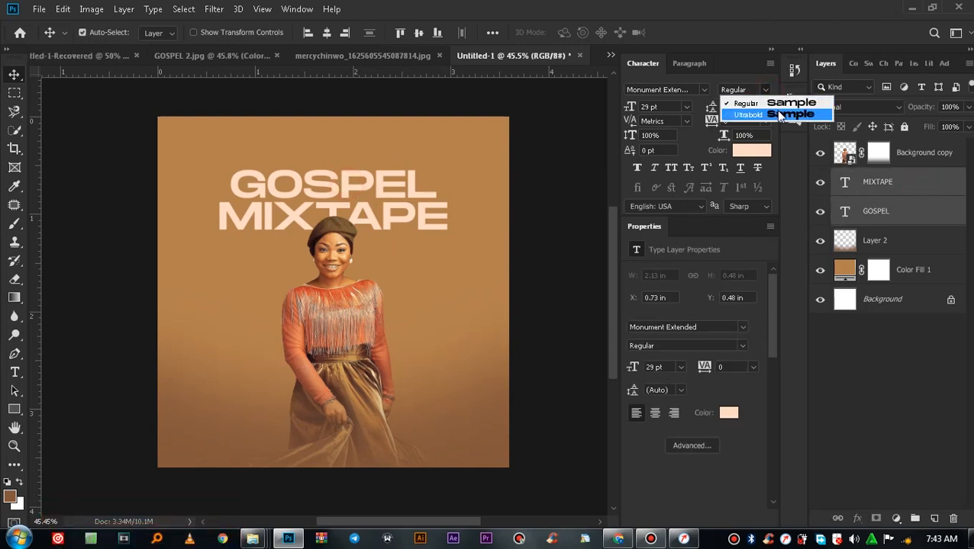
pyautogui.click(775, 110)
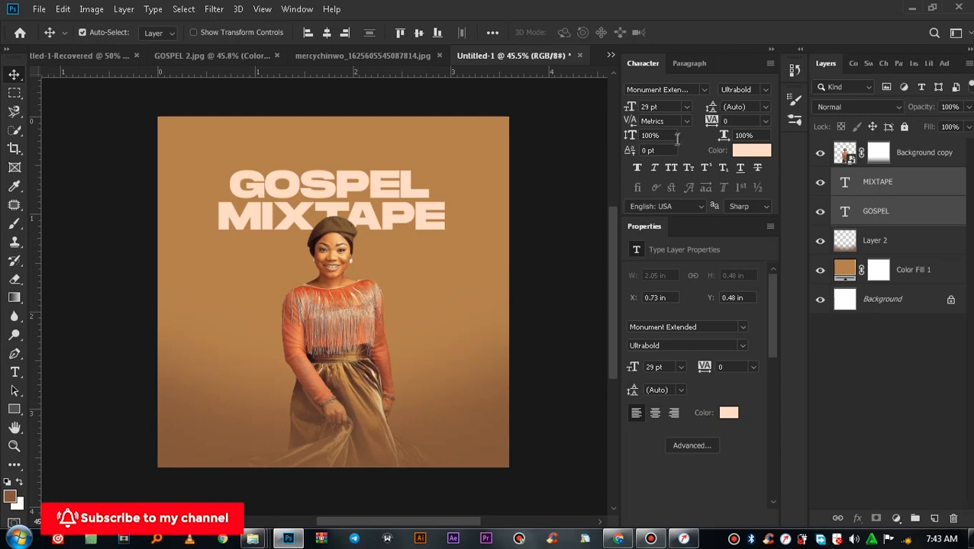
# Step: Nudge both title lines slightly down and right, then lower the woman's cut-out so her beret overlaps only the base of MIXTAPE
pyautogui.keyDown('ctrl'); pyautogui.click(913, 203); pyautogui.keyUp('ctrl')
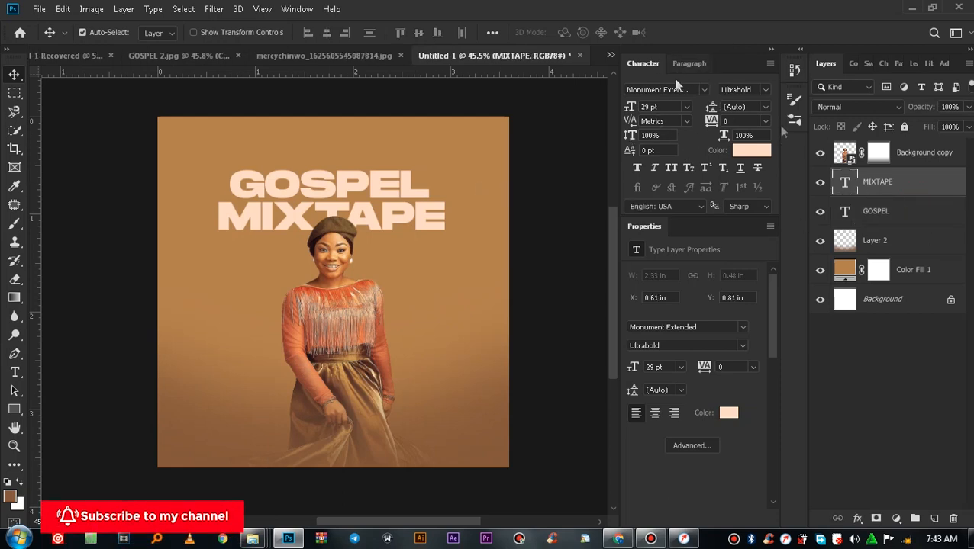
pyautogui.click(371, 183)
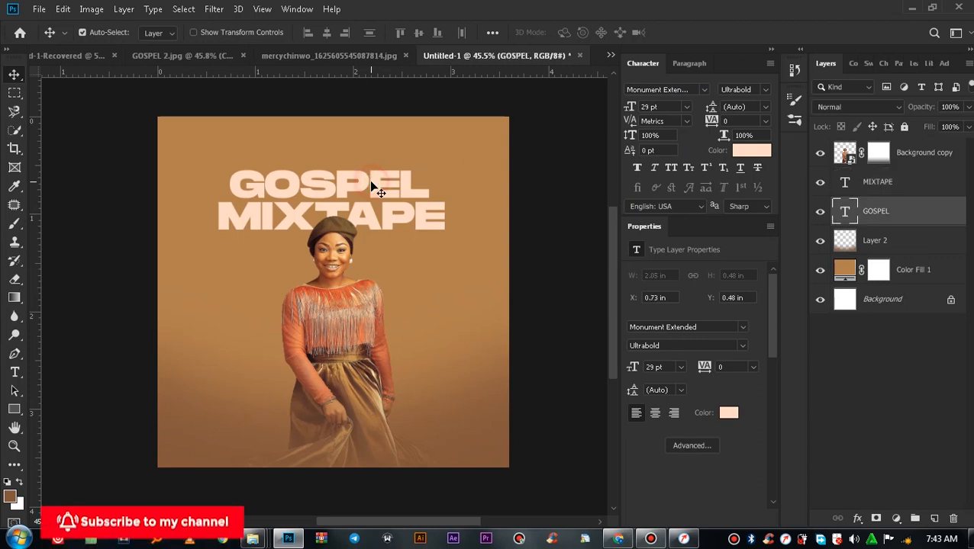
pyautogui.keyDown('ctrl'); pyautogui.click(870, 185); pyautogui.keyUp('ctrl')
pyautogui.moveTo(363, 209); pyautogui.dragTo(366, 211)
pyautogui.click(322, 269)
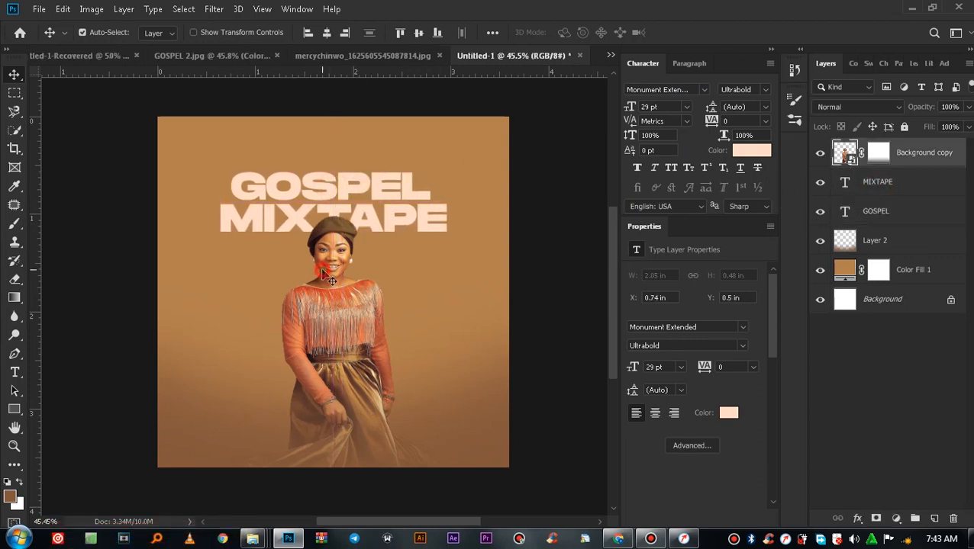
pyautogui.moveTo(336, 255)
pyautogui.mouseDown()
pyautogui.moveTo(342, 270)
pyautogui.moveTo(334, 264)
pyautogui.mouseUp()
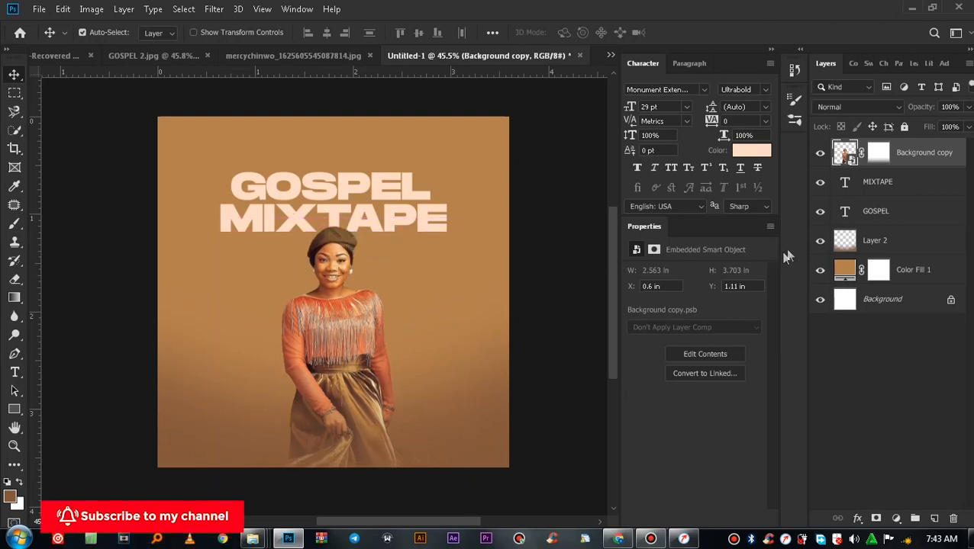
# Step: Duplicate the MIXTAPE text layer, place the copy below the title and set it to 6 pt Regular
pyautogui.click(884, 189)
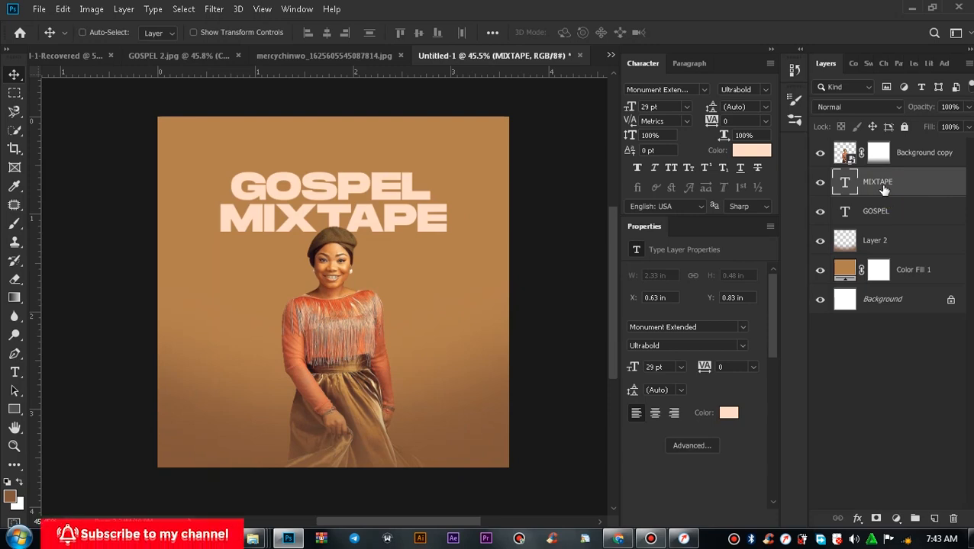
pyautogui.hotkey('ctrl', 'j')
pyautogui.moveTo(368, 219); pyautogui.dragTo(407, 273)
pyautogui.press('Return')
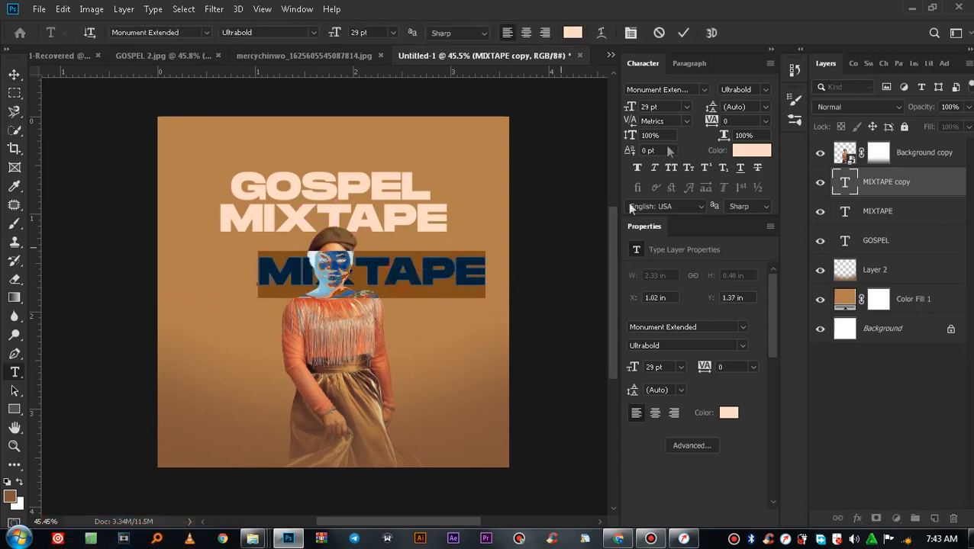
pyautogui.click(686, 107)
pyautogui.click(655, 135)
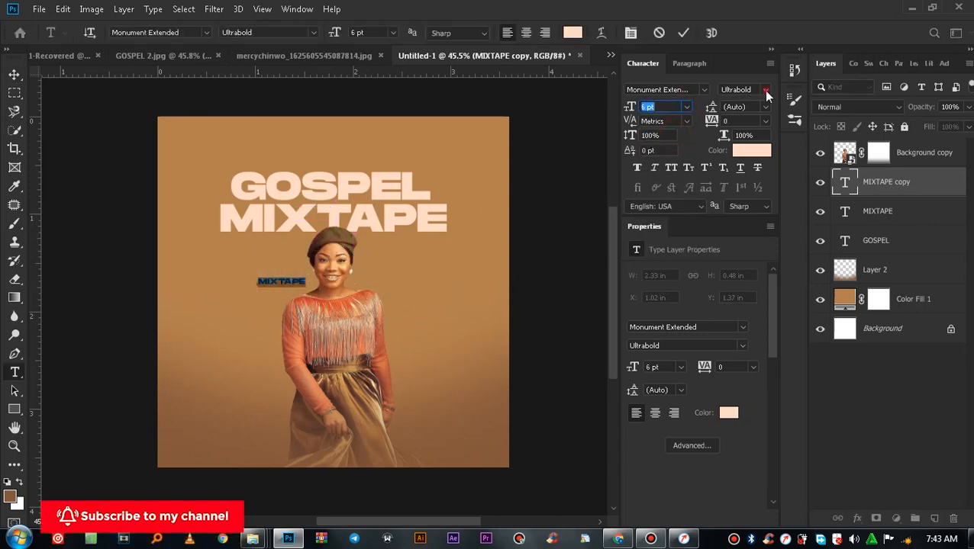
pyautogui.click(765, 90)
pyautogui.click(770, 105)
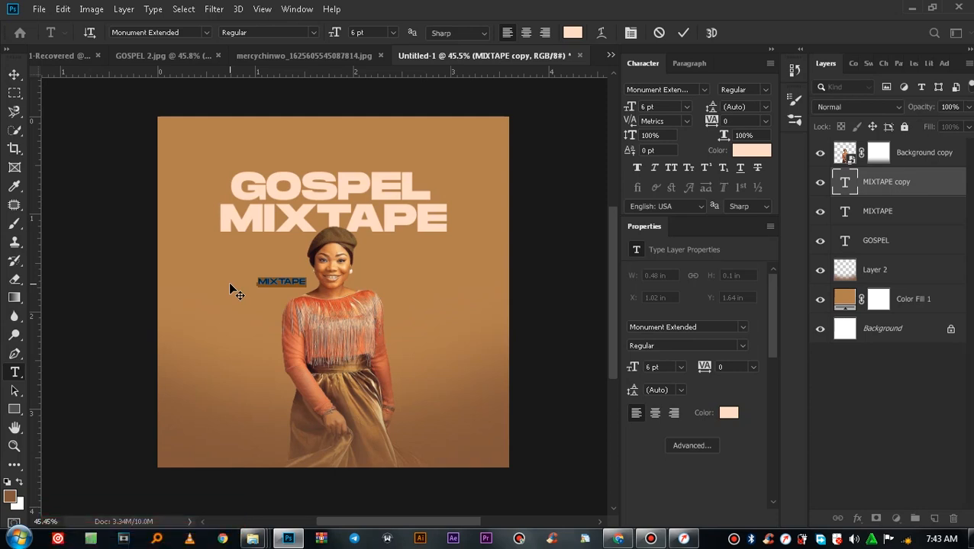
# Step: Replace the small copy's wording with NO OTHER NAME
pyautogui.write('NO')
pyautogui.write(' OYTHER')
pyautogui.press('BackSpace')
pyautogui.press('BackSpace')
pyautogui.press('BackSpace')
pyautogui.press('BackSpace')
pyautogui.press('BackSpace')
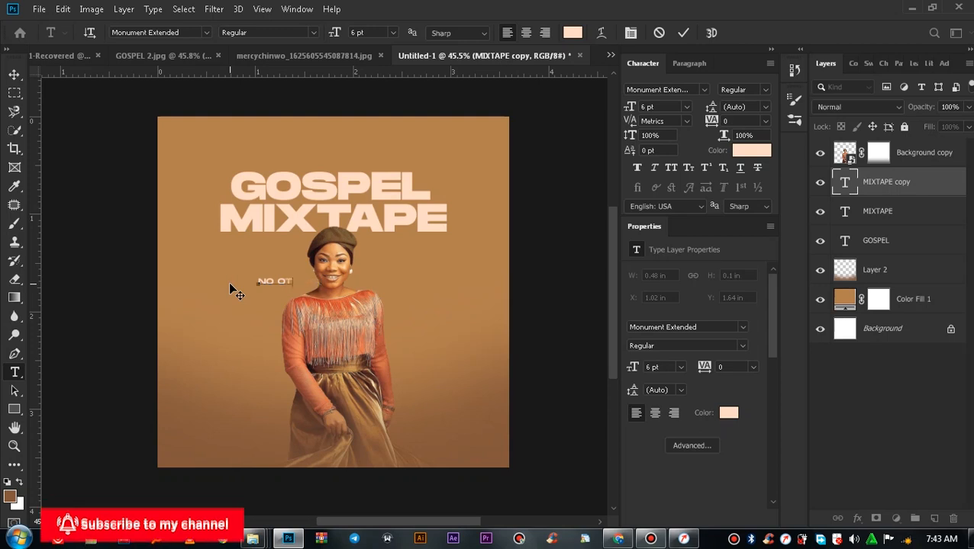
pyautogui.write('THER NAME')
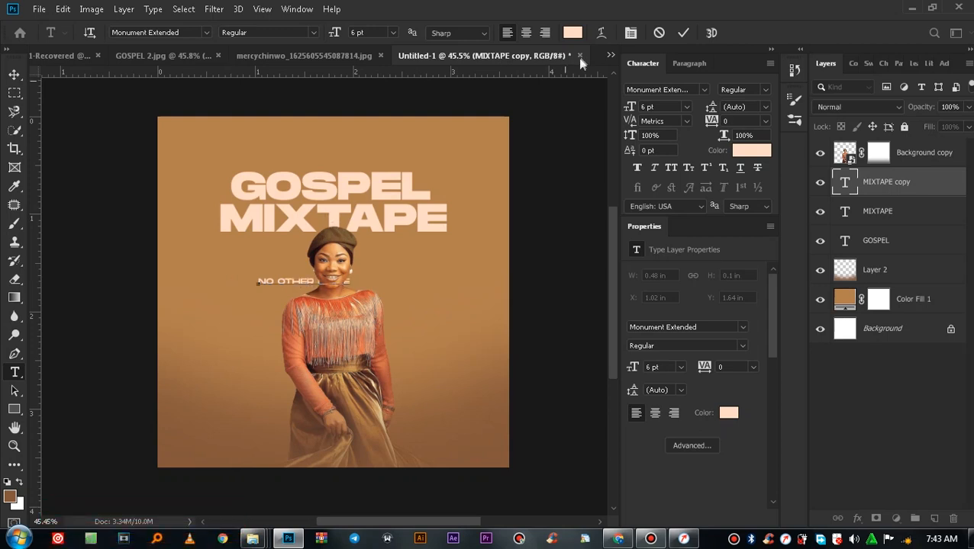
pyautogui.click(683, 32)
# Step: Move the NO OTHER NAME line above GOSPEL, centered and close to the title
pyautogui.press('v')
pyautogui.moveTo(288, 281); pyautogui.dragTo(316, 161)
pyautogui.scroll(3, 331, 206)
pyautogui.moveTo(321, 112); pyautogui.dragTo(321, 106)
pyautogui.scroll(-3, 331, 160)
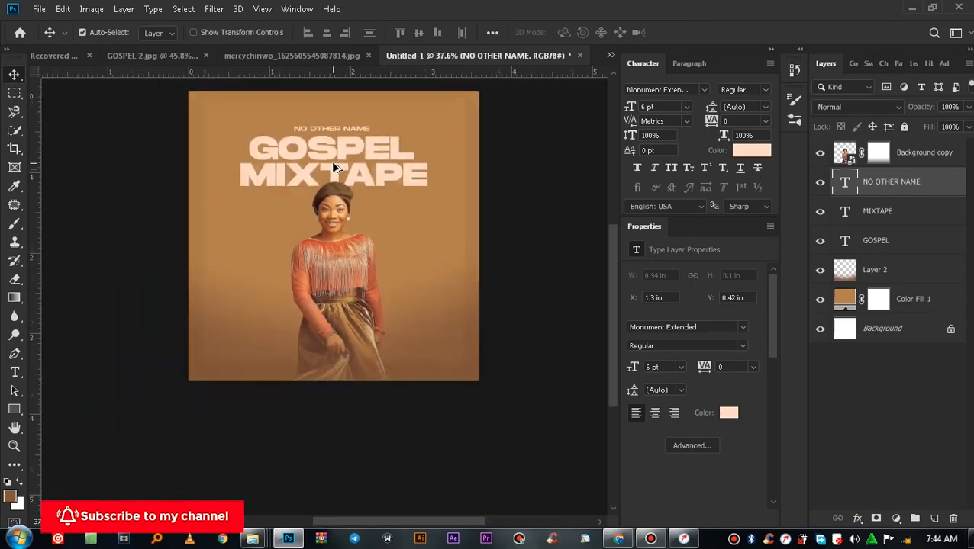
pyautogui.scroll(-2, 328, 161)
pyautogui.scroll(2, 328, 173)
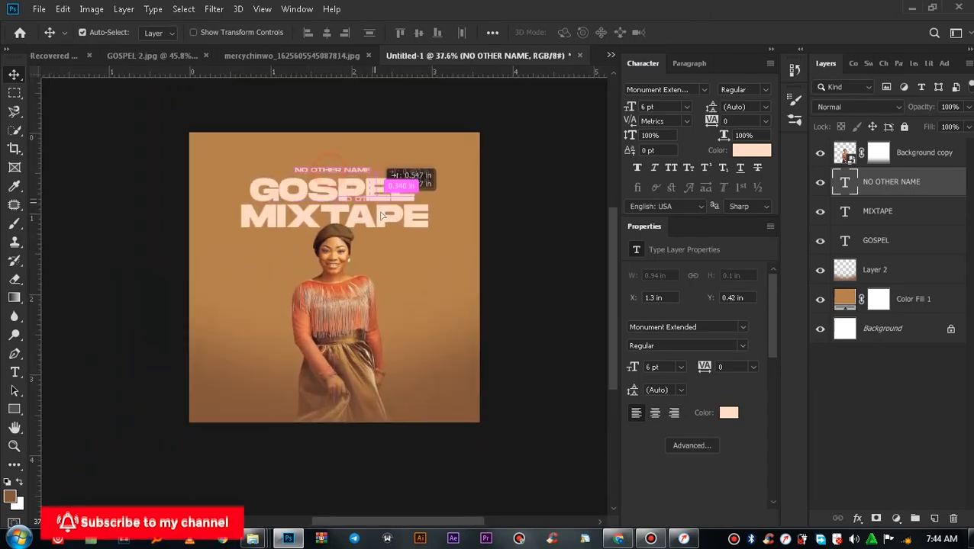
# Step: Duplicate the NO OTHER NAME line beneath MIXTAPE, beside the woman's beret and flush with the title's right edge
pyautogui.moveTo(382, 217); pyautogui.dragTo(392, 243)
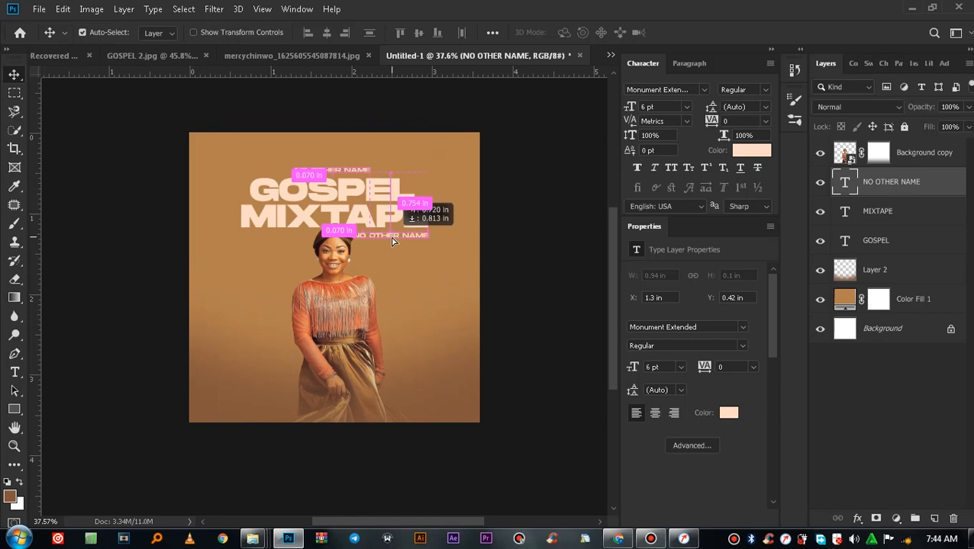
pyautogui.moveTo(392, 242)
pyautogui.mouseDown()
pyautogui.moveTo(397, 250)
pyautogui.moveTo(394, 238)
pyautogui.mouseUp()
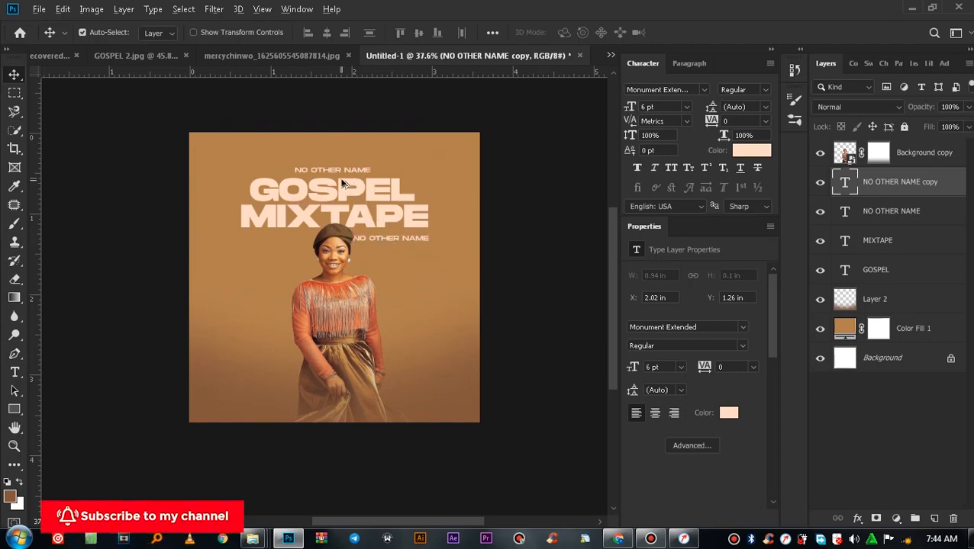
pyautogui.moveTo(335, 175); pyautogui.dragTo(412, 156)
pyautogui.hotkey('ctrl', 'z')
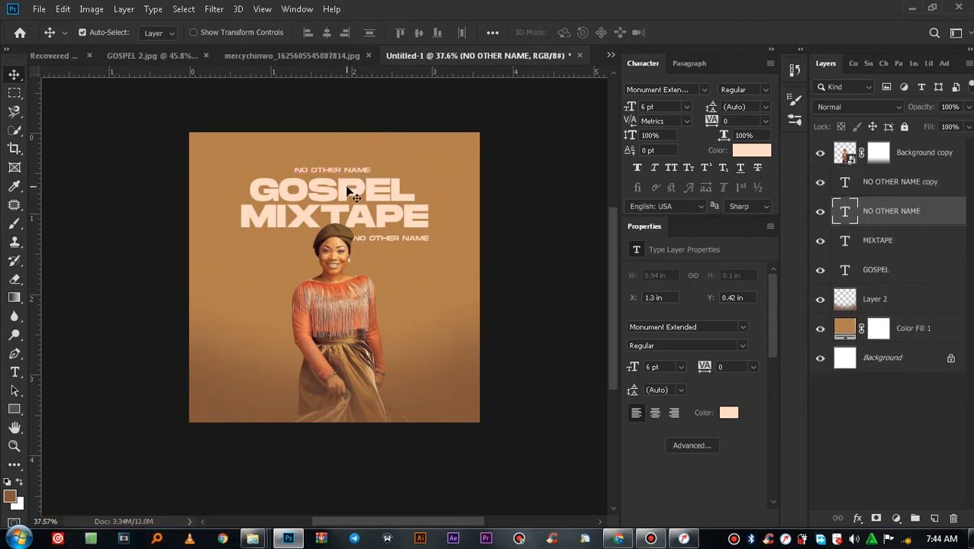
# Step: Change the lower NO OTHER NAME copy's wording to VOLUME 01
pyautogui.scroll(2, 359, 214)
pyautogui.doubleClick(386, 255)
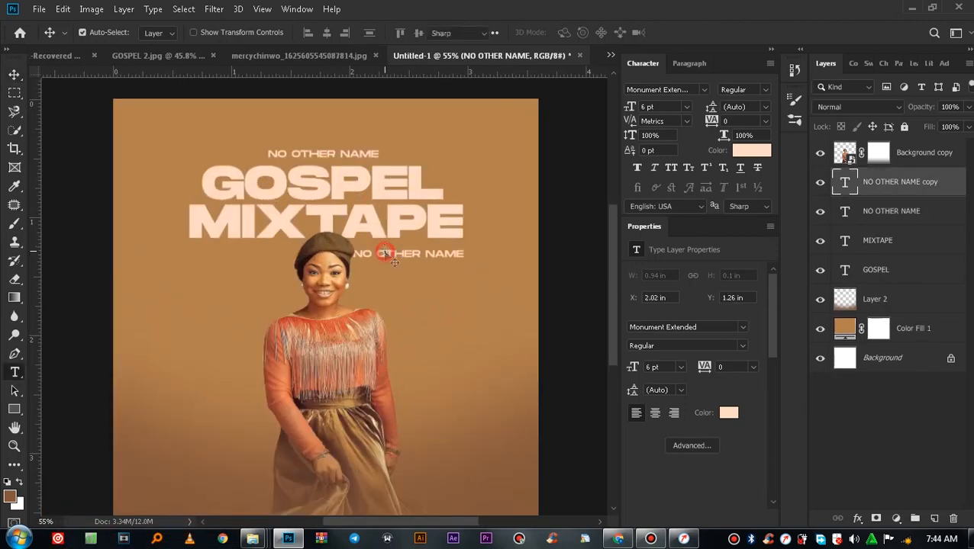
pyautogui.write('VOLU')
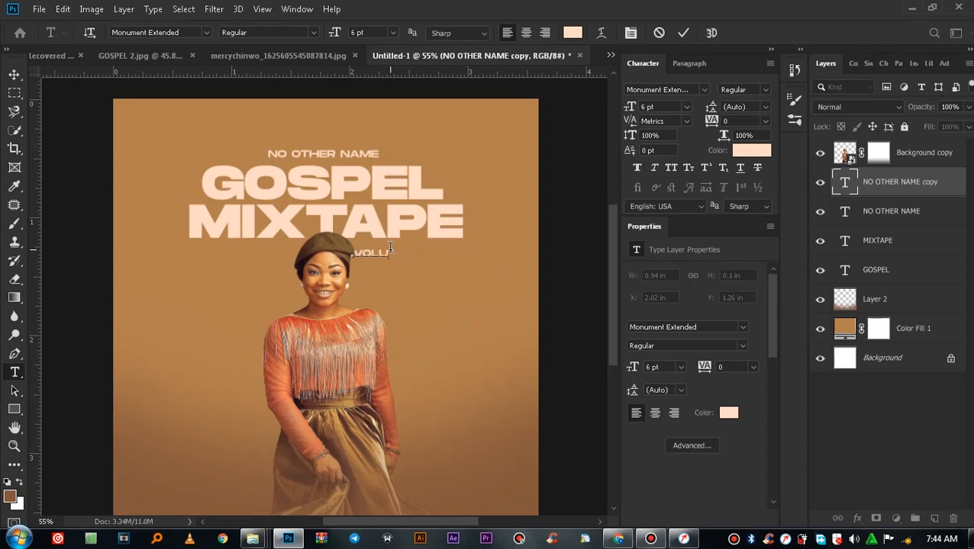
pyautogui.write('ME 01')
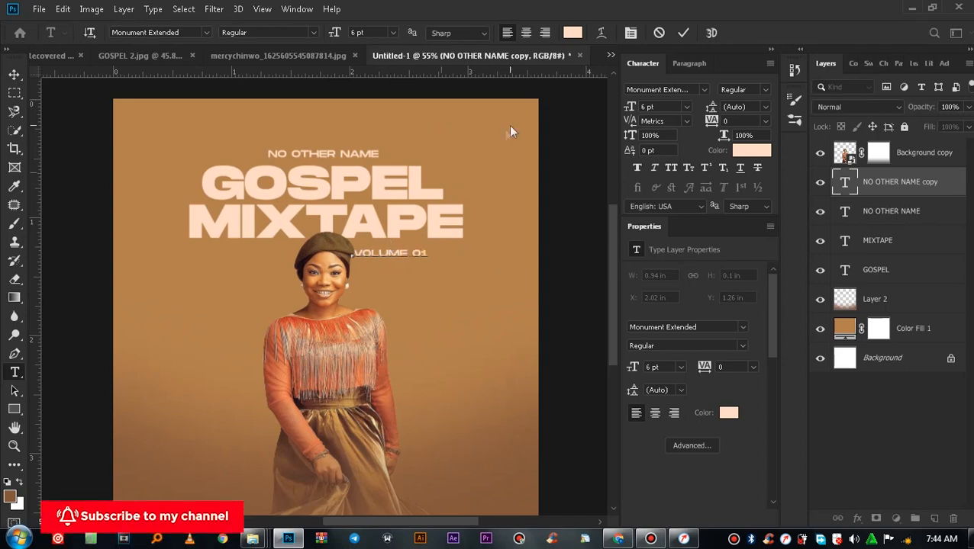
pyautogui.click(685, 32)
# Step: Move VOLUME 01 just under MIXTAPE so its end lines up with the title's right edge
pyautogui.press('v')
pyautogui.moveTo(373, 255); pyautogui.dragTo(429, 253)
pyautogui.scroll(-4, 383, 350)
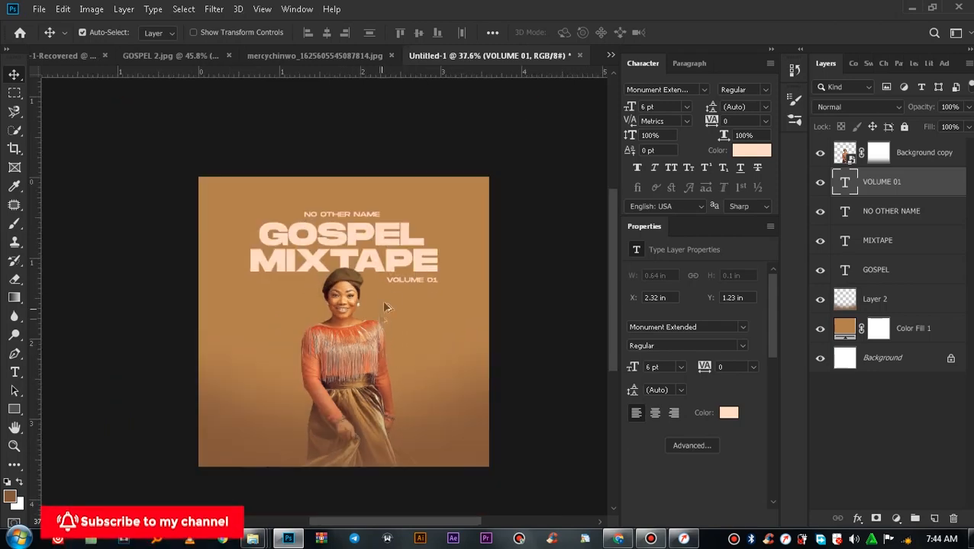
pyautogui.scroll(-3, 367, 306)
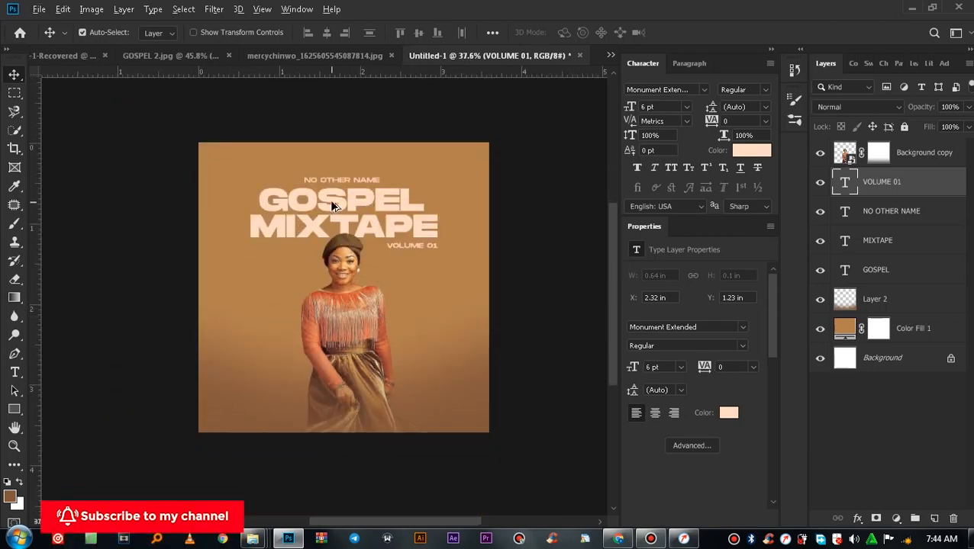
pyautogui.scroll(3, 365, 323)
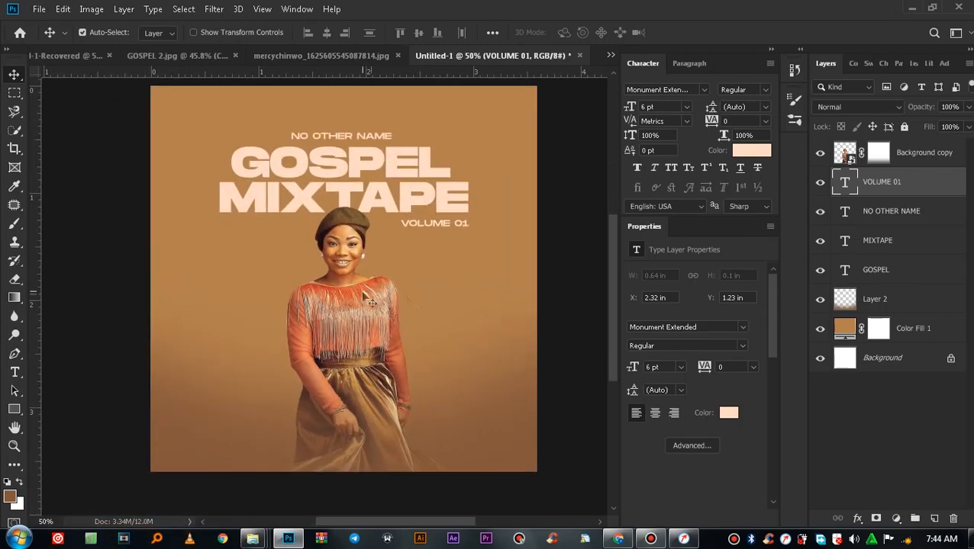
# Step: Duplicate the NO OTHER NAME line down onto the woman's skirt and bring the copy above her cut-out in the layer order
pyautogui.click(359, 136)
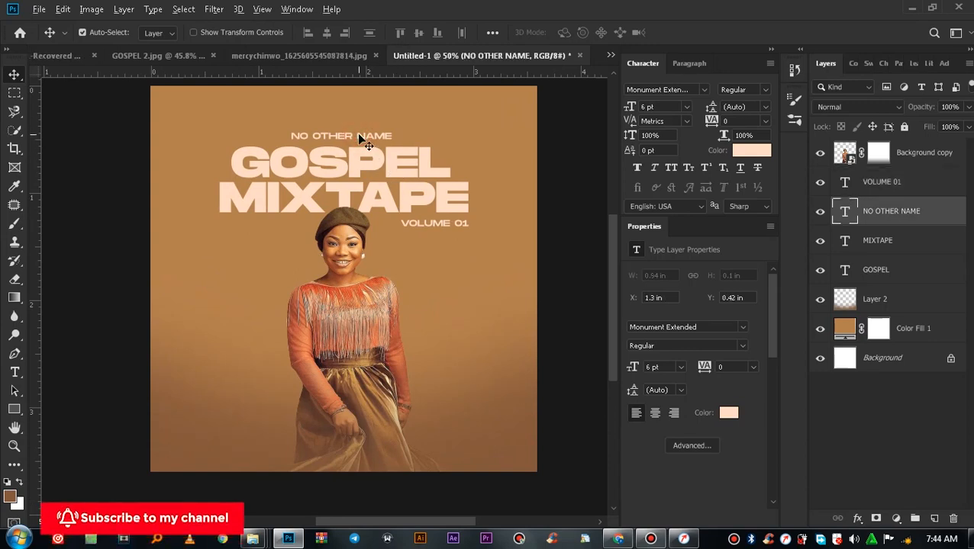
pyautogui.moveTo(357, 132); pyautogui.dragTo(357, 411)
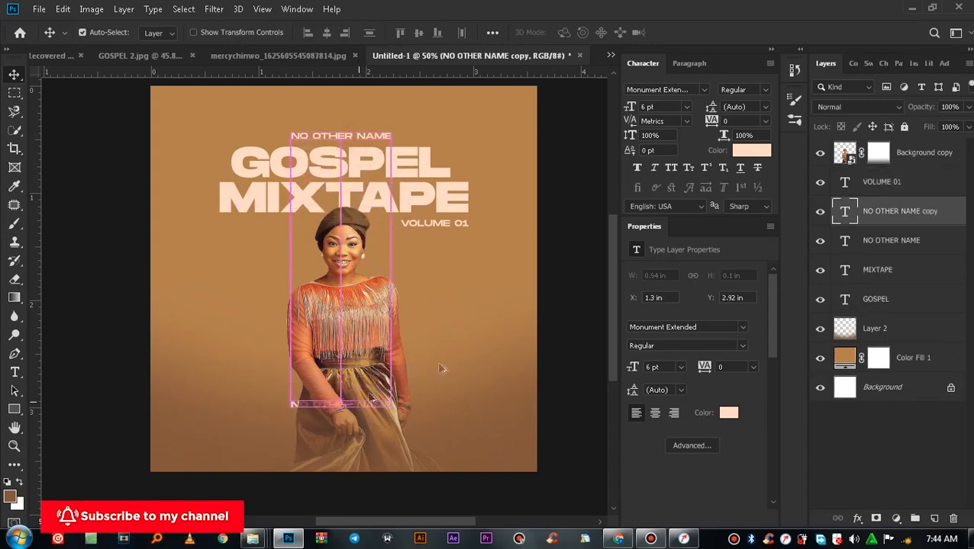
pyautogui.moveTo(889, 211); pyautogui.dragTo(881, 150)
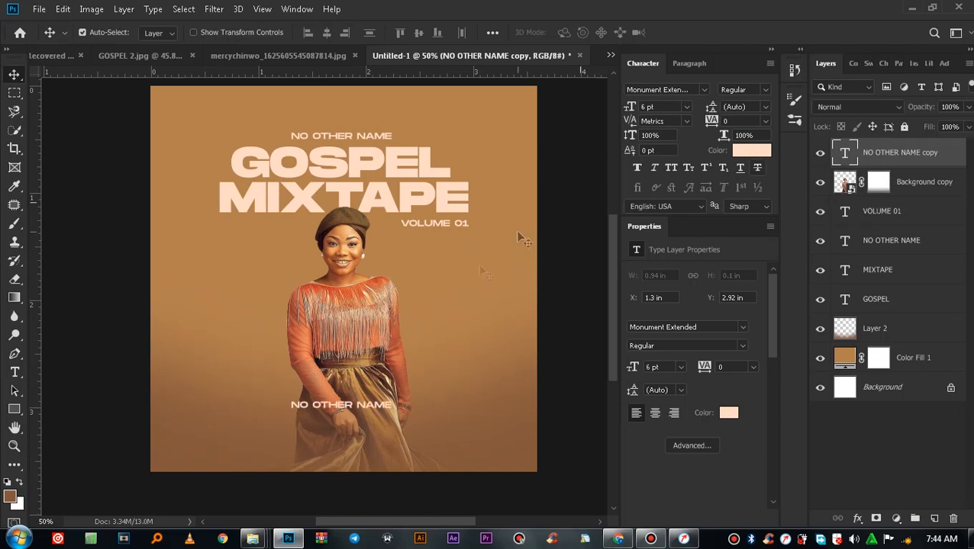
pyautogui.moveTo(352, 406); pyautogui.dragTo(354, 420)
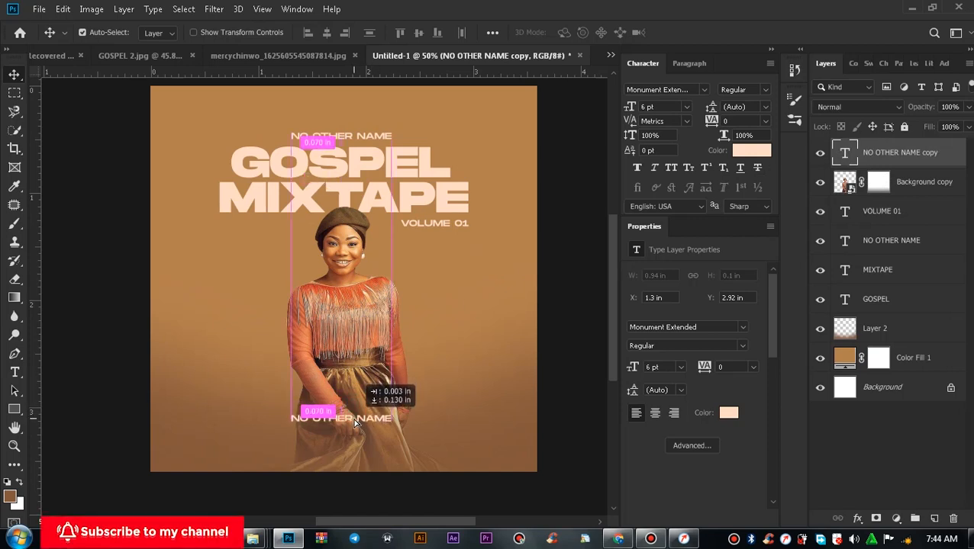
# Step: Change the line on the skirt to MIX AND MASTERED BY followed by the DJ's name
pyautogui.press('t')
pyautogui.click(353, 418)
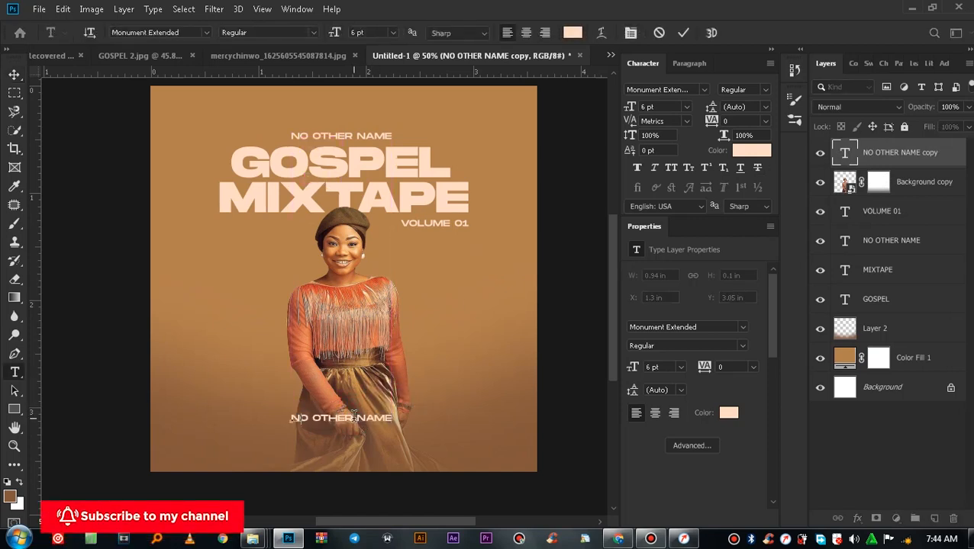
pyautogui.write('MIX AND M')
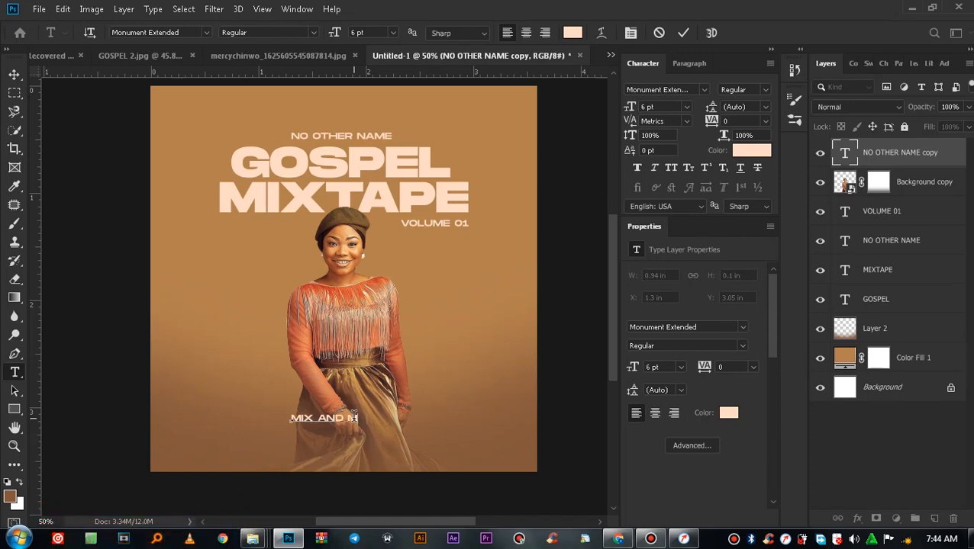
pyautogui.write('ASTERED BY DJ')
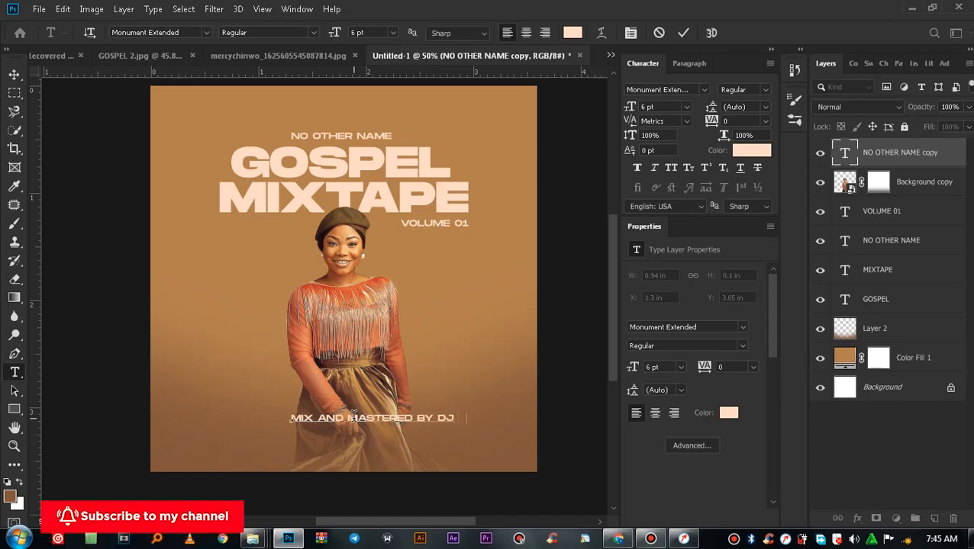
pyautogui.write(' SIMPLY')
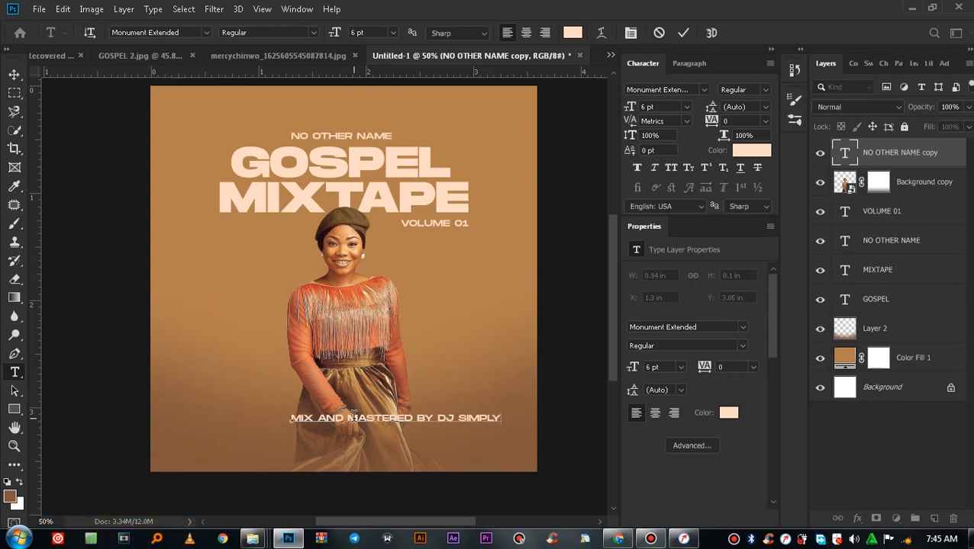
pyautogui.write('SCA')
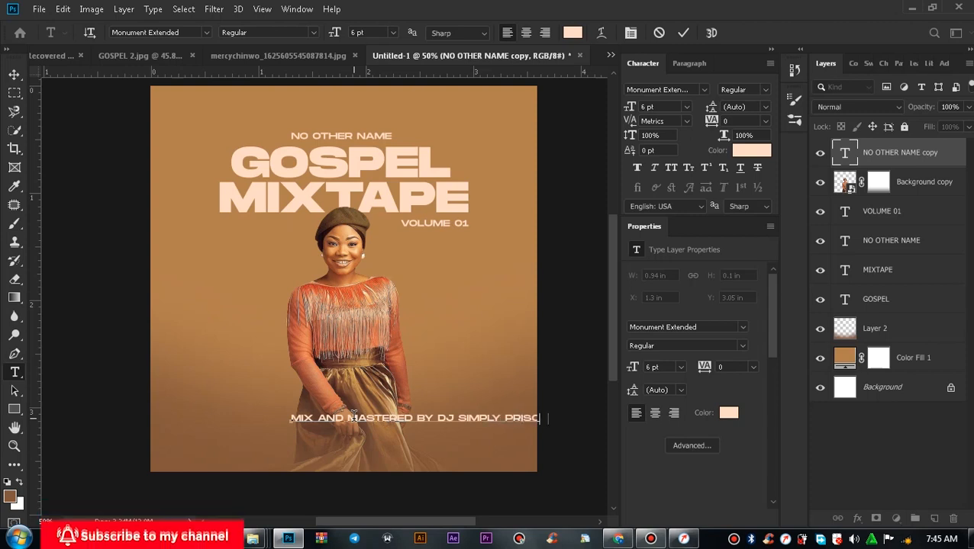
pyautogui.click(683, 32)
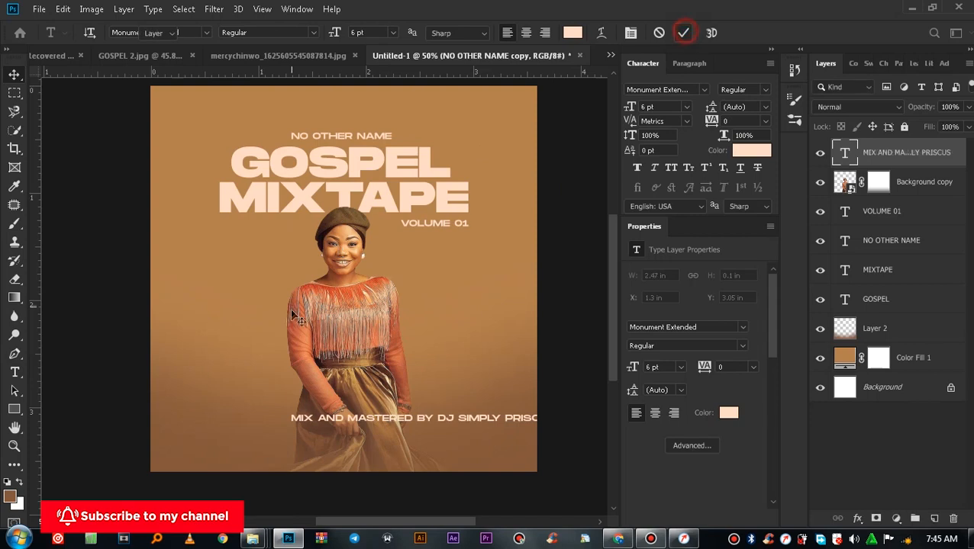
# Step: Shift the credit line so it spans the skirt roughly centered on the cover
pyautogui.press('v')
pyautogui.moveTo(413, 421); pyautogui.dragTo(325, 421)
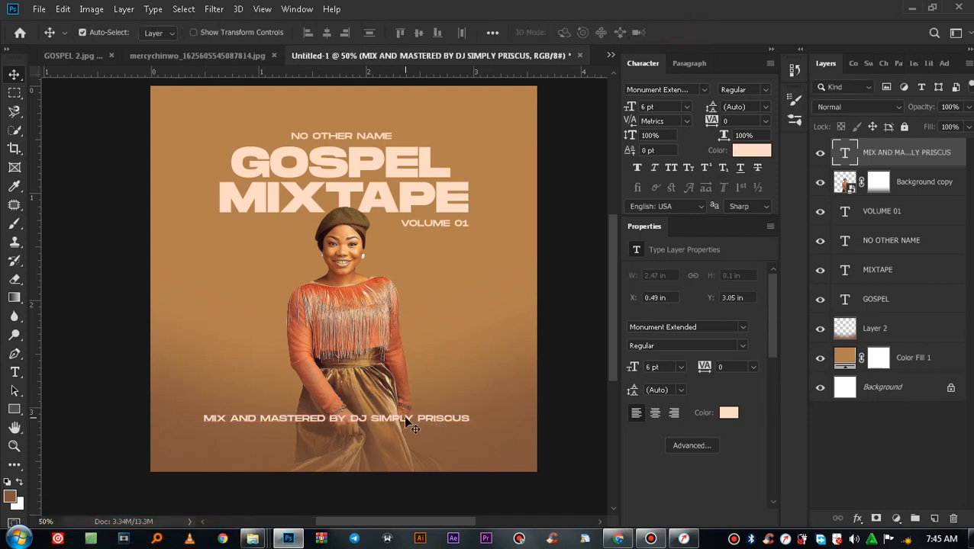
pyautogui.moveTo(392, 428); pyautogui.dragTo(404, 429)
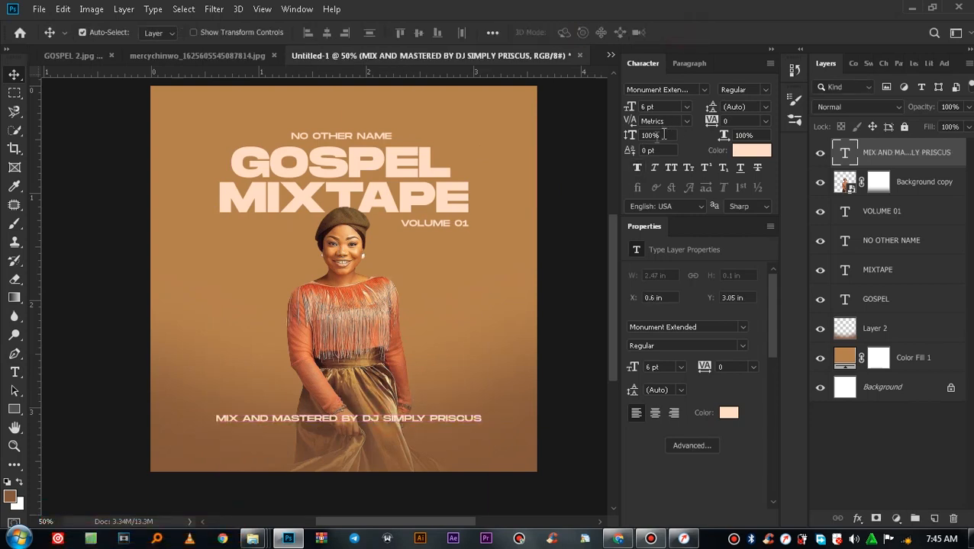
pyautogui.scroll(-2, 404, 379)
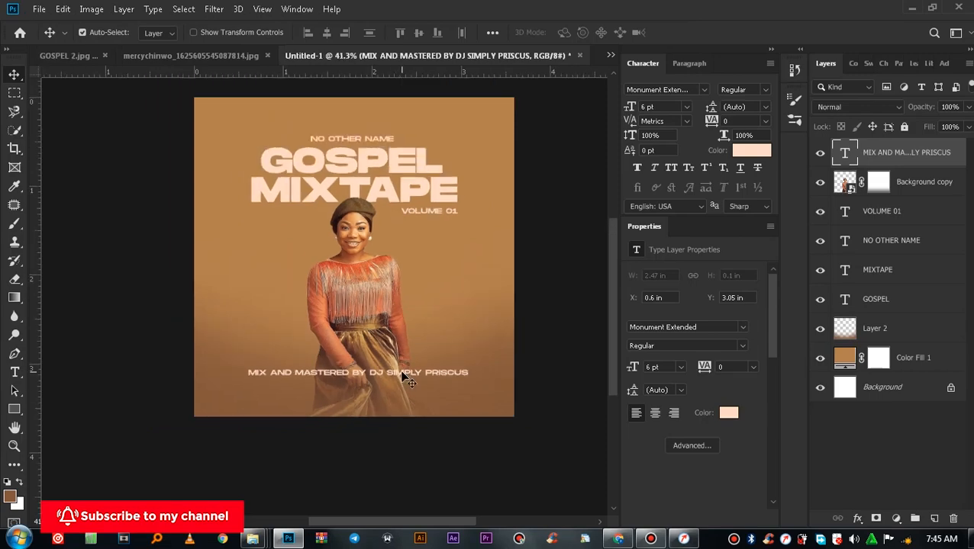
pyautogui.moveTo(390, 384); pyautogui.dragTo(389, 381)
# Step: Set the credit line to Montserrat Regular at 5 pt and reposition it centered over the skirt
pyautogui.click(706, 89)
pyautogui.click(733, 134)
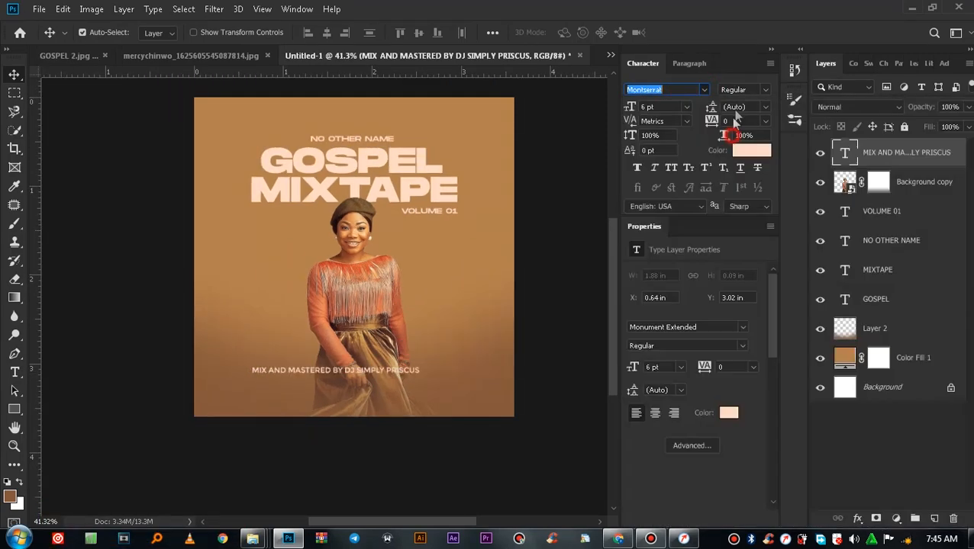
pyautogui.click(765, 90)
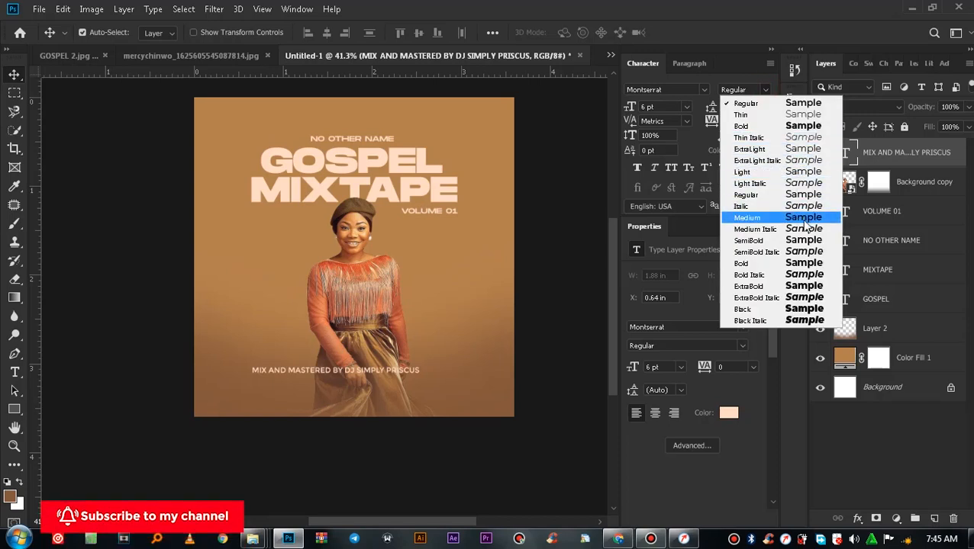
pyautogui.click(793, 194)
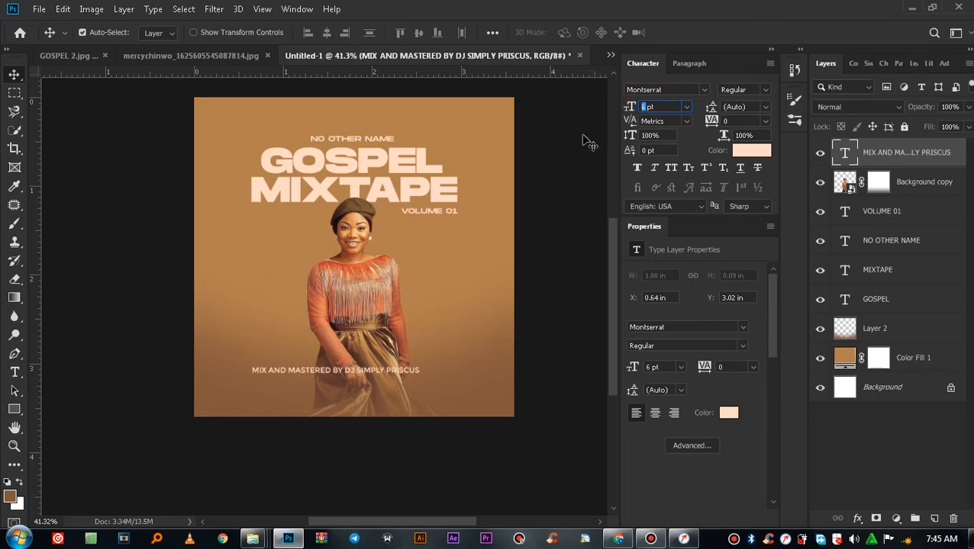
pyautogui.write('5')
pyautogui.press('Return')
pyautogui.moveTo(337, 371); pyautogui.dragTo(376, 374)
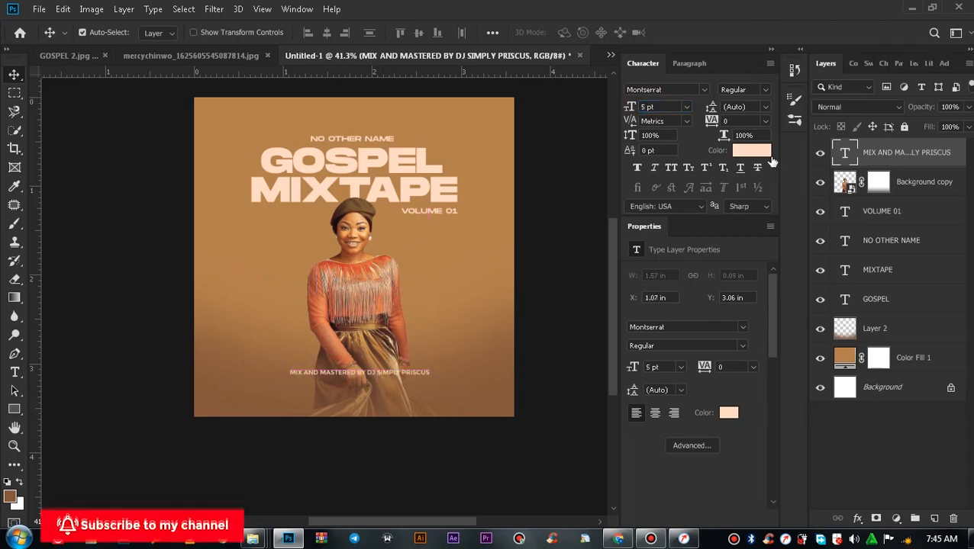
# Step: Lighten the credit line's text color to a very pale peach, #ffeee3
pyautogui.click(752, 151)
pyautogui.moveTo(587, 238); pyautogui.dragTo(566, 229)
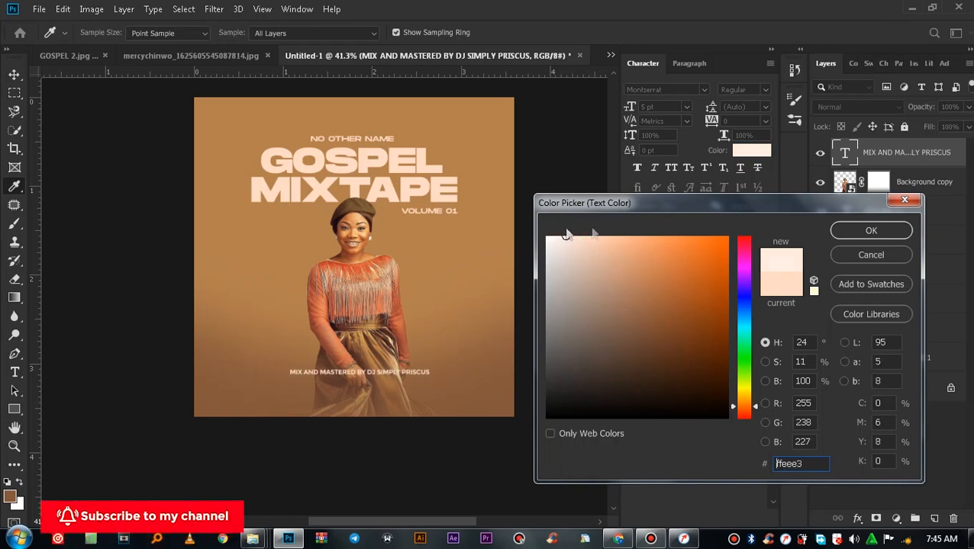
pyautogui.click(855, 228)
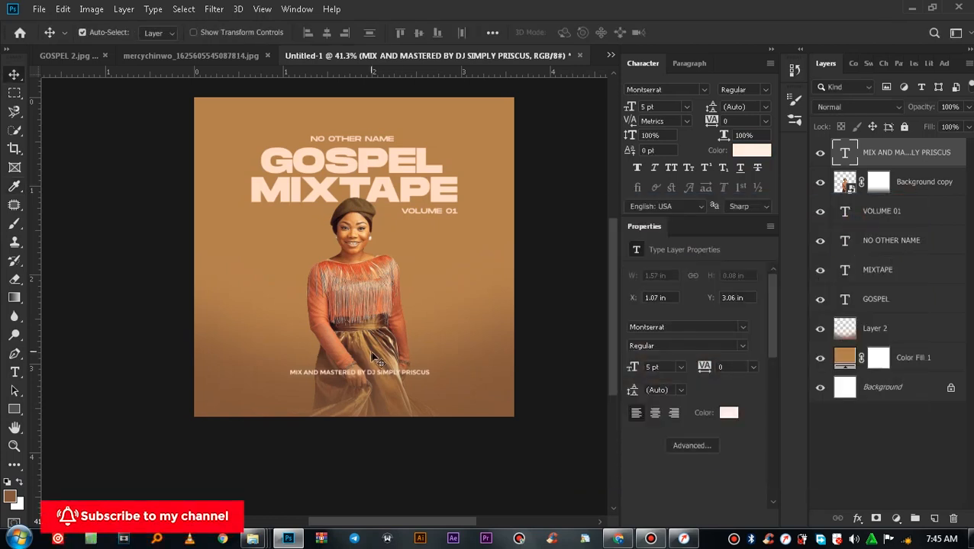
# Step: Fade out the lower part of the woman's skirt with an upward black-to-white gradient on her cut-out's layer mask
pyautogui.click(878, 185)
pyautogui.moveTo(13, 297); pyautogui.dragTo(49, 313)
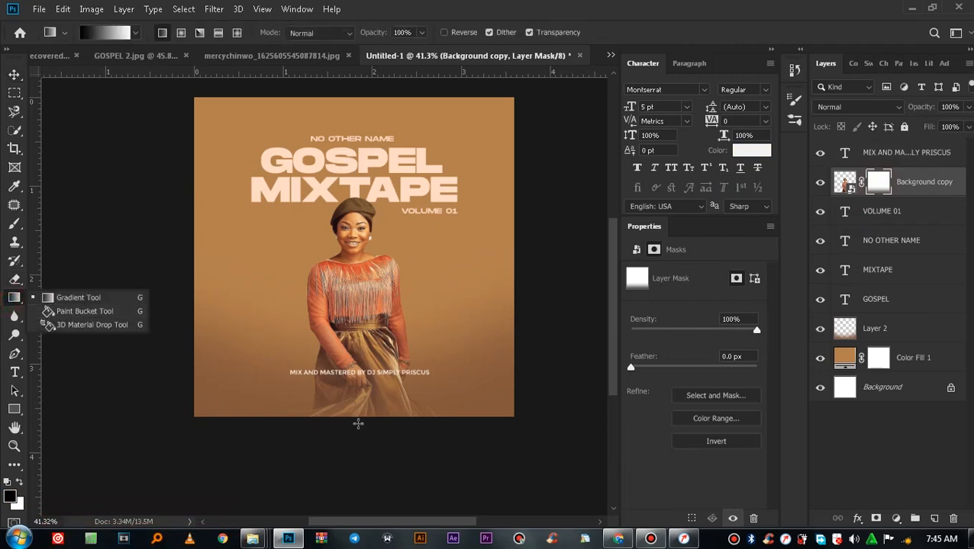
pyautogui.moveTo(358, 421); pyautogui.dragTo(356, 355)
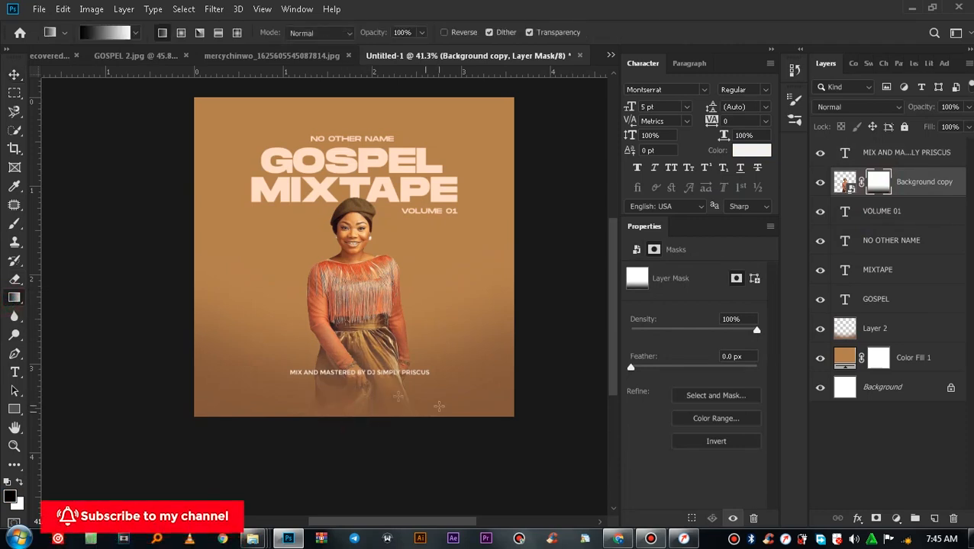
# Step: Nudge the credit line slightly down and to the right over the faded skirt
pyautogui.click(14, 74)
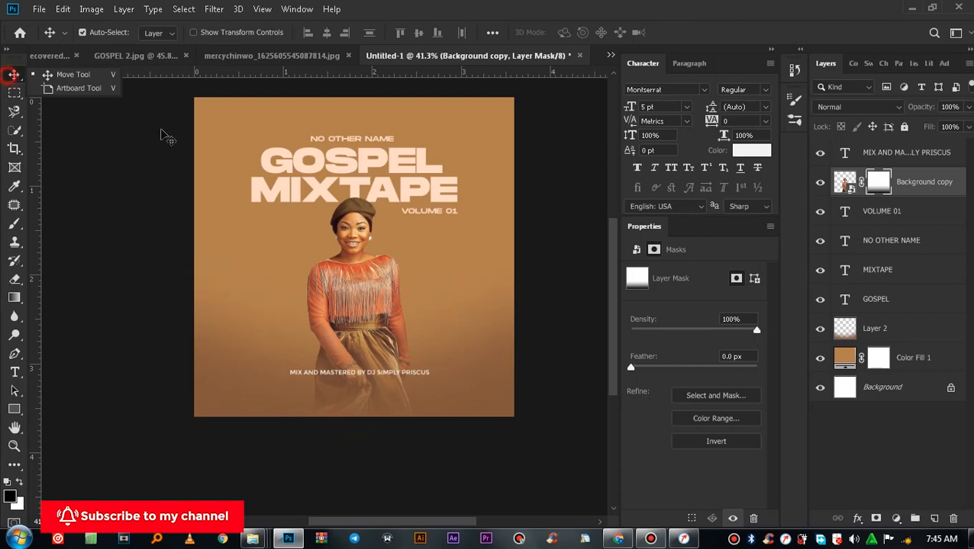
pyautogui.scroll(2, 355, 378)
pyautogui.moveTo(354, 378); pyautogui.dragTo(356, 381)
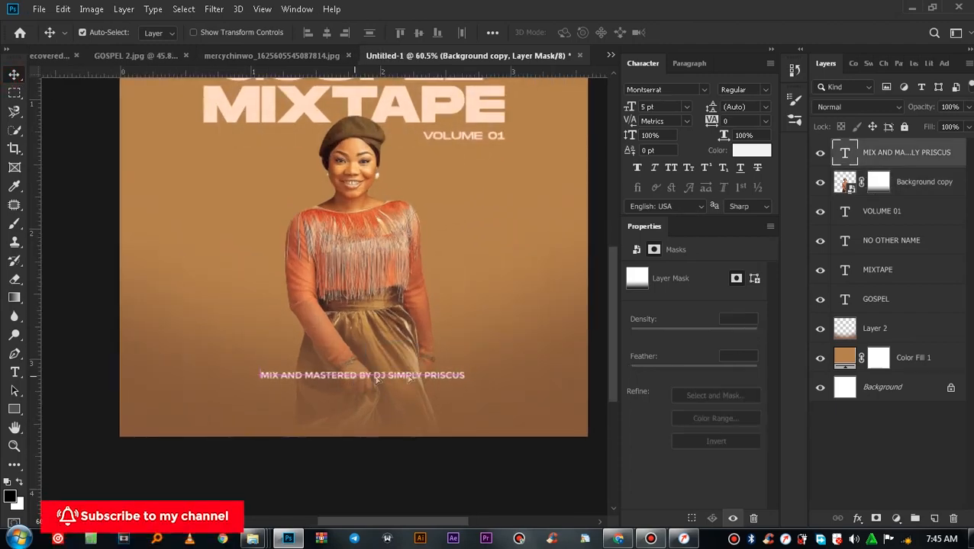
pyautogui.scroll(-3, 416, 367)
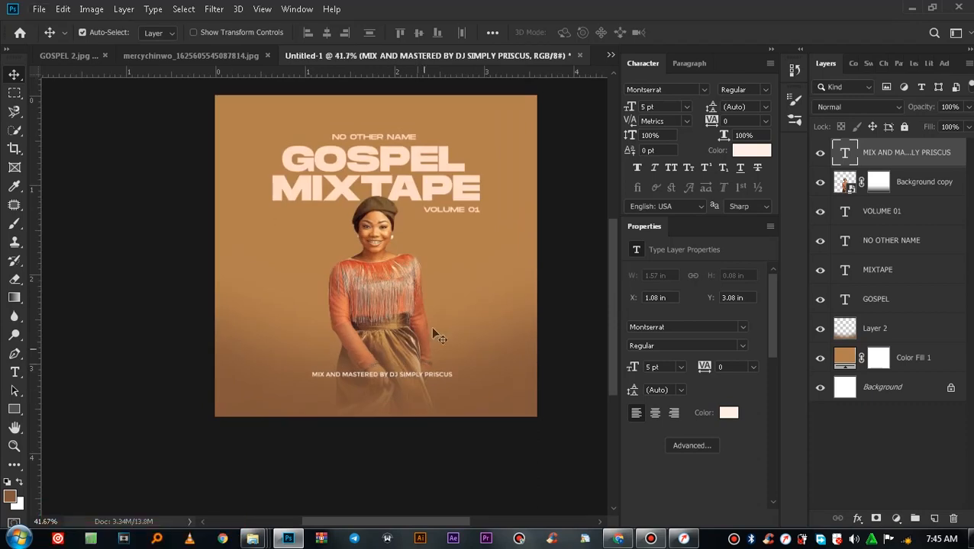
pyautogui.scroll(2, 434, 334)
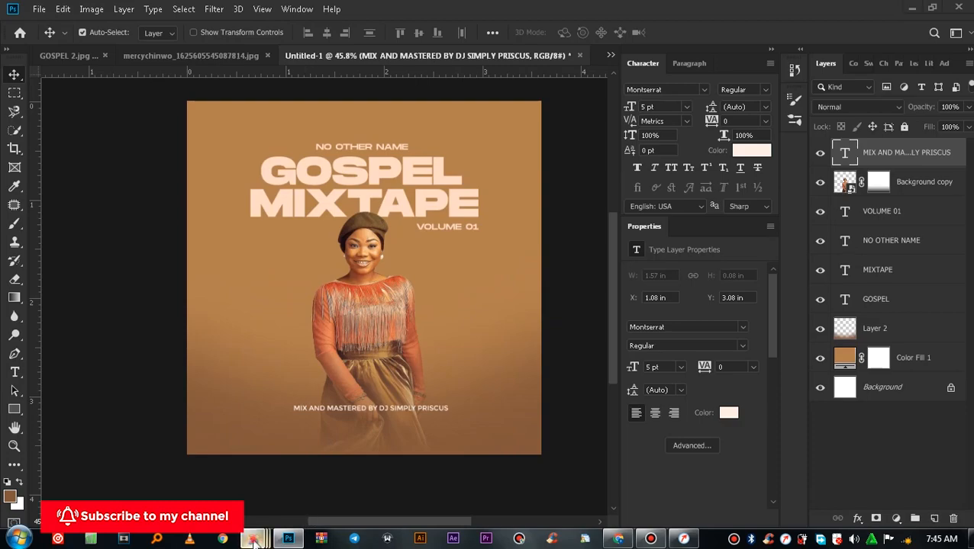
# Step: Place the round signal-wave icon pngwing.com (10) from the ICONS folder into the cover
pyautogui.moveTo(254, 543)
pyautogui.click(543, 462)
pyautogui.moveTo(90, 305); pyautogui.dragTo(365, 525)
pyautogui.moveTo(284, 525); pyautogui.dragTo(363, 278)
pyautogui.click(546, 32)
# Step: Place the audiomack logo pngwing.com (4) from the ICONS folder into the cover
pyautogui.moveTo(246, 540)
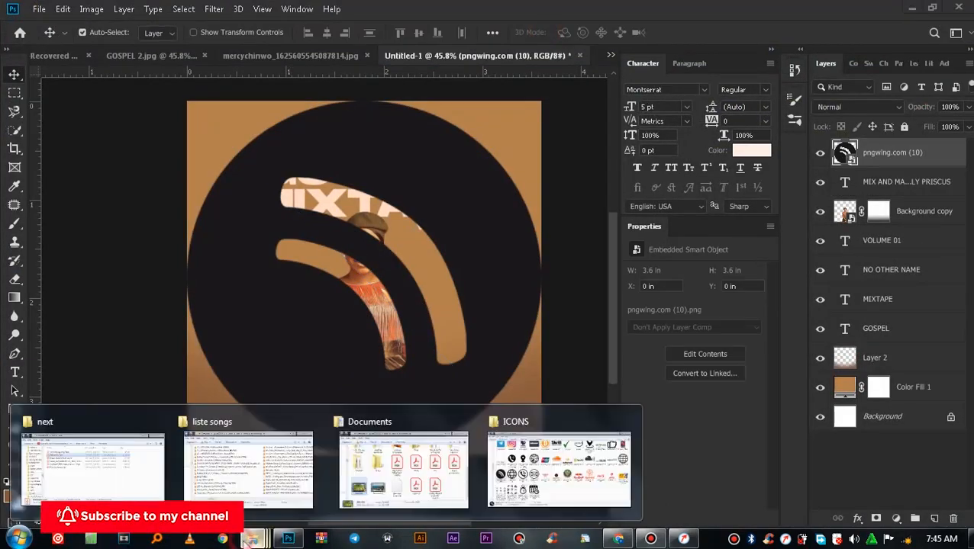
pyautogui.click(498, 482)
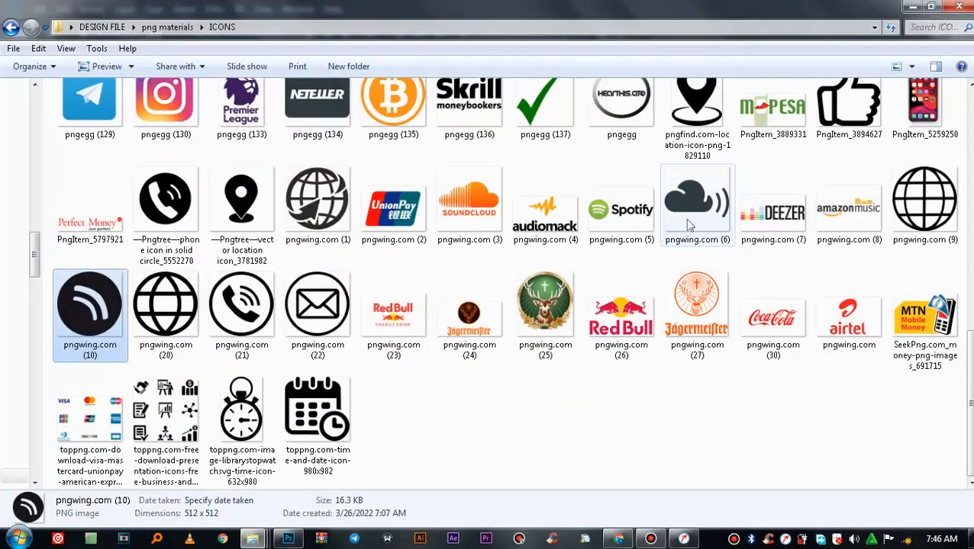
pyautogui.moveTo(556, 212); pyautogui.dragTo(363, 278)
pyautogui.click(547, 32)
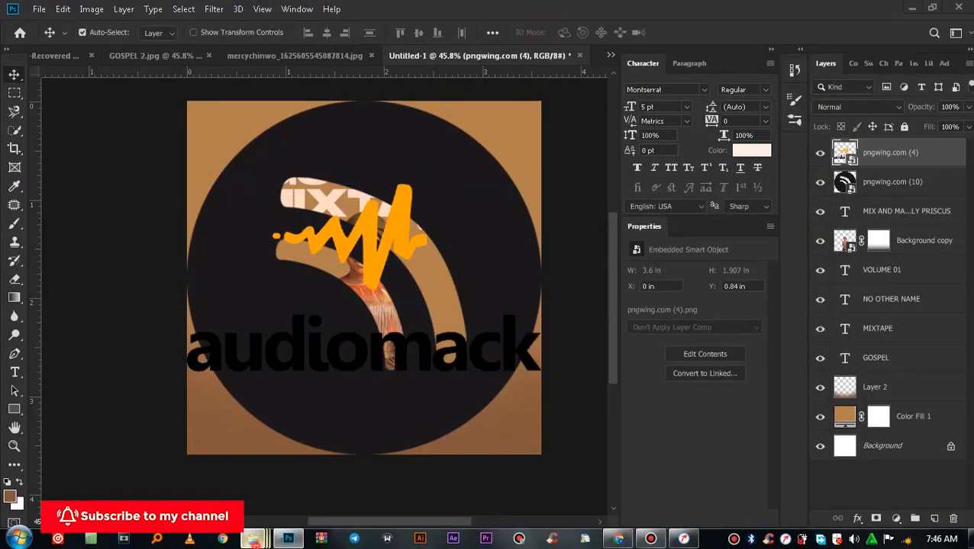
# Step: Place the dark cloud icon with sound waves, pngwing.com (6), from the ICONS folder into the cover
pyautogui.moveTo(251, 538)
pyautogui.click(556, 461)
pyautogui.moveTo(695, 199); pyautogui.dragTo(380, 374)
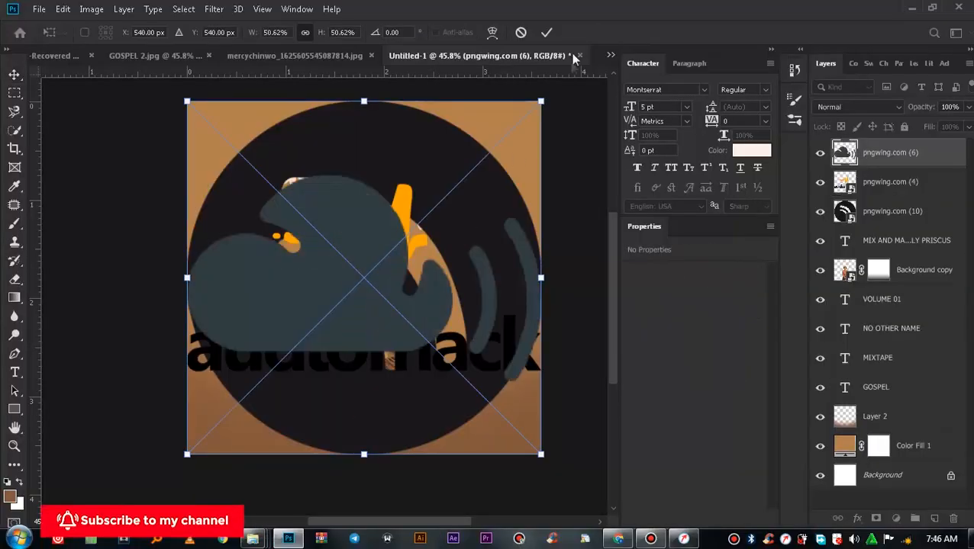
pyautogui.click(547, 32)
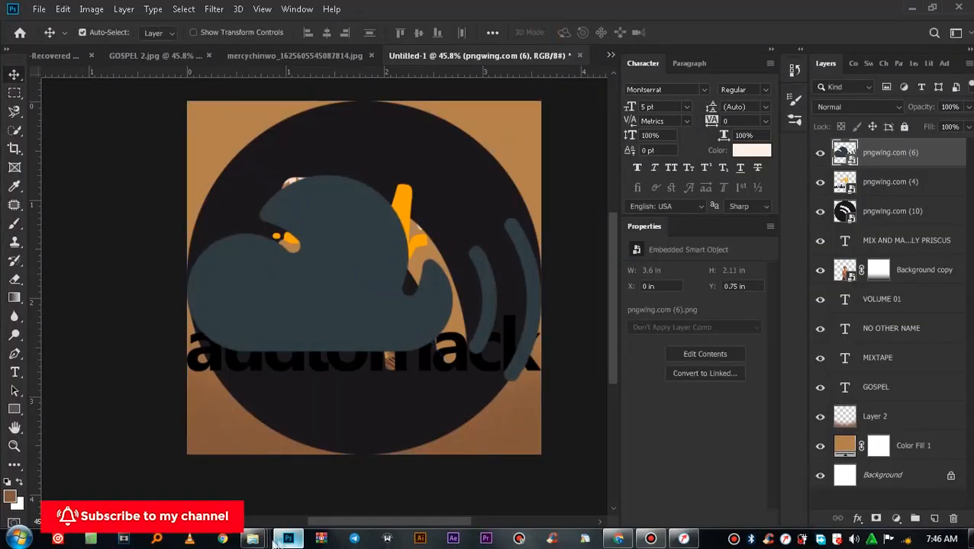
# Step: Place the SoundCloud logo pngwing.com (3) from the ICONS folder into the cover
pyautogui.moveTo(252, 539)
pyautogui.click(556, 461)
pyautogui.moveTo(772, 202); pyautogui.dragTo(702, 216)
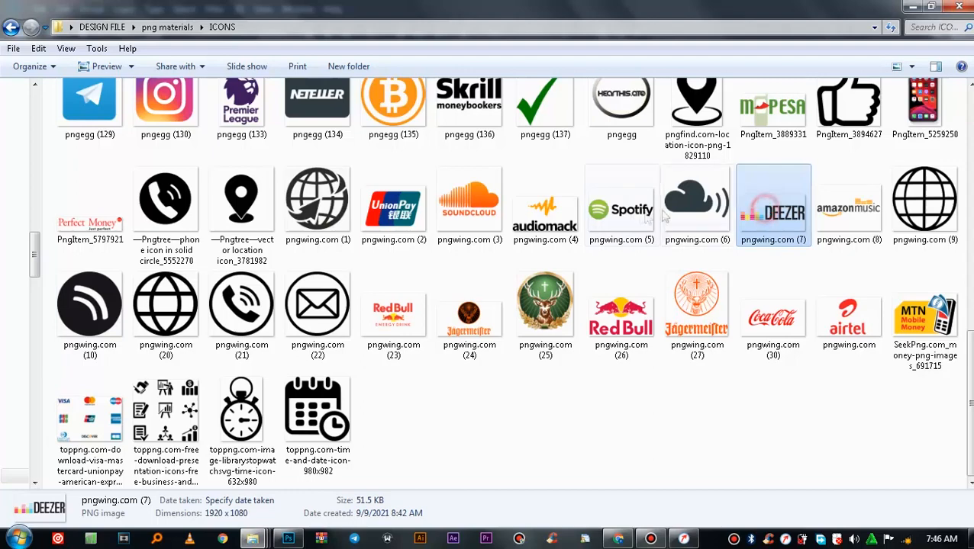
pyautogui.moveTo(474, 206); pyautogui.dragTo(387, 362)
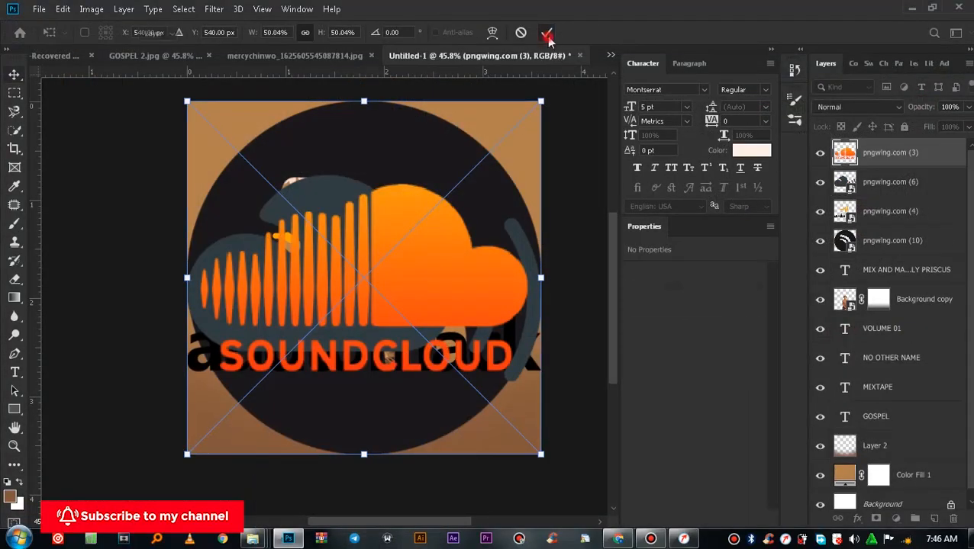
pyautogui.click(547, 34)
# Step: Scale all four placed logos together down to about 5.66%
pyautogui.keyDown('shift'); pyautogui.click(887, 243); pyautogui.keyUp('shift')
pyautogui.hotkey('ctrl', 't')
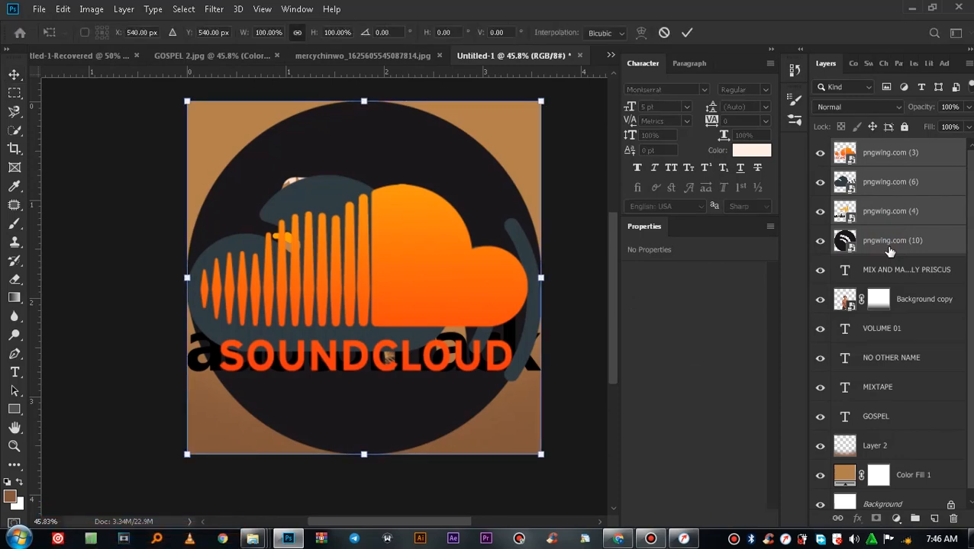
pyautogui.moveTo(546, 456); pyautogui.dragTo(481, 187)
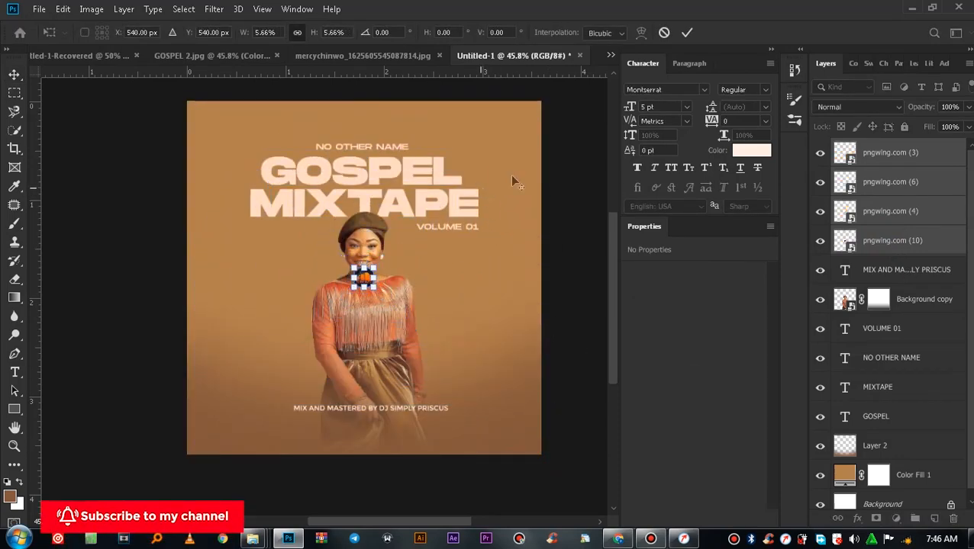
pyautogui.click(686, 34)
# Step: Move the small logos below the credit line and spread them apart into a horizontal row
pyautogui.scroll(3, 369, 296)
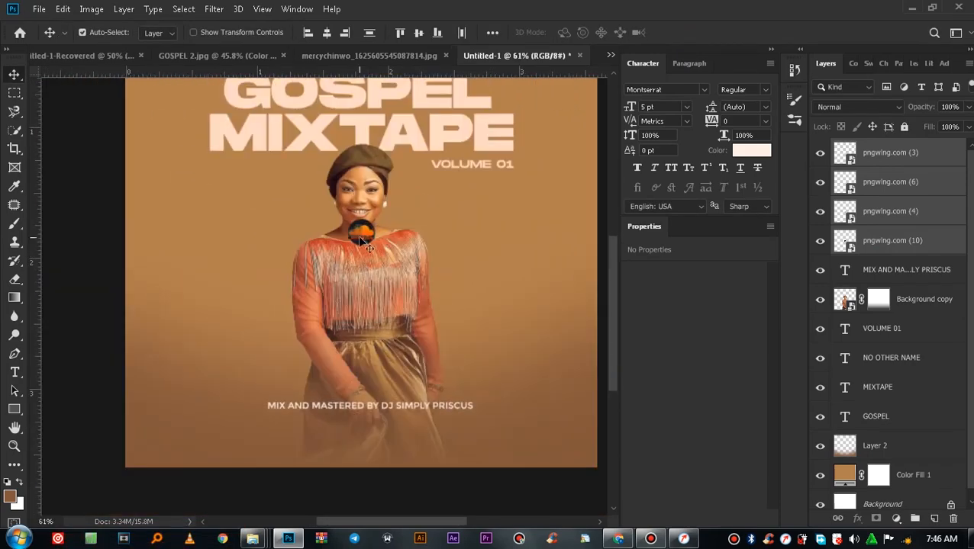
pyautogui.moveTo(359, 237); pyautogui.dragTo(463, 423)
pyautogui.click(365, 450)
pyautogui.scroll(5, 358, 436)
pyautogui.moveTo(340, 421); pyautogui.dragTo(528, 419)
pyautogui.moveTo(333, 413); pyautogui.dragTo(225, 413)
# Step: Shrink the round signal-wave icon to about 0.11 in high to match the neighboring logos
pyautogui.click(309, 435)
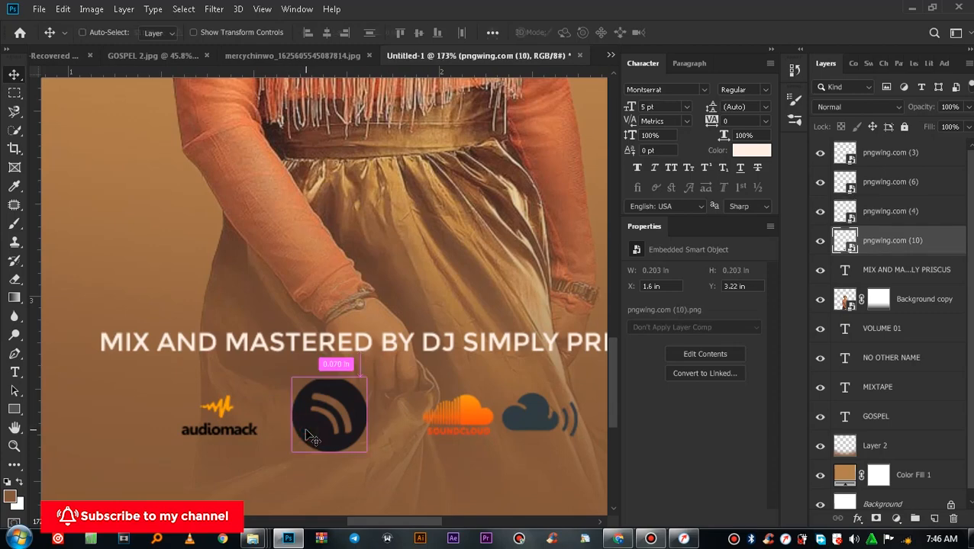
pyautogui.hotkey('ctrl', 't')
pyautogui.moveTo(326, 453); pyautogui.dragTo(329, 433)
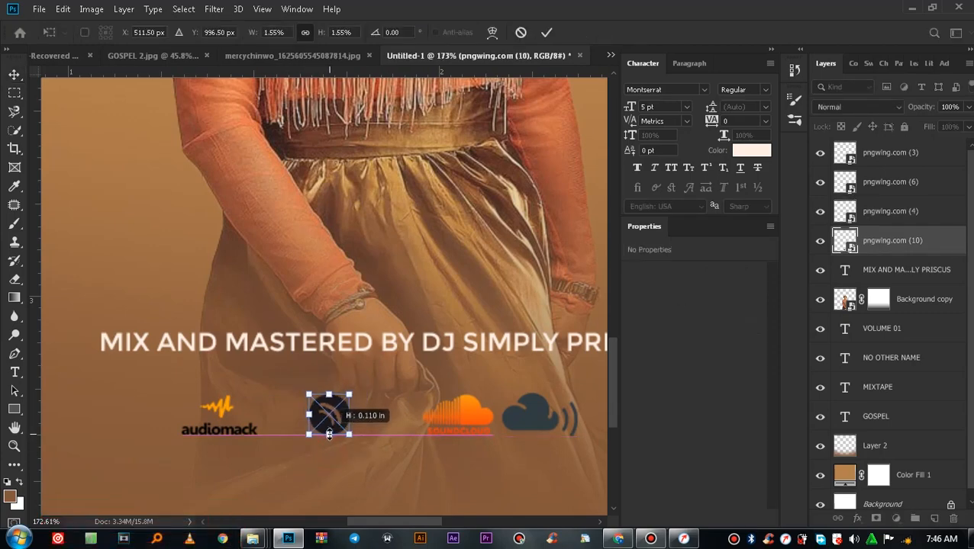
pyautogui.click(547, 32)
# Step: Close the gaps in the logo row so audiomack, the round icon, SoundCloud and the cloud icon sit evenly spaced
pyautogui.moveTo(319, 425); pyautogui.dragTo(295, 426)
pyautogui.moveTo(479, 421); pyautogui.dragTo(404, 420)
pyautogui.moveTo(537, 413); pyautogui.dragTo(487, 425)
pyautogui.scroll(-3, 488, 427)
pyautogui.scroll(-2, 487, 427)
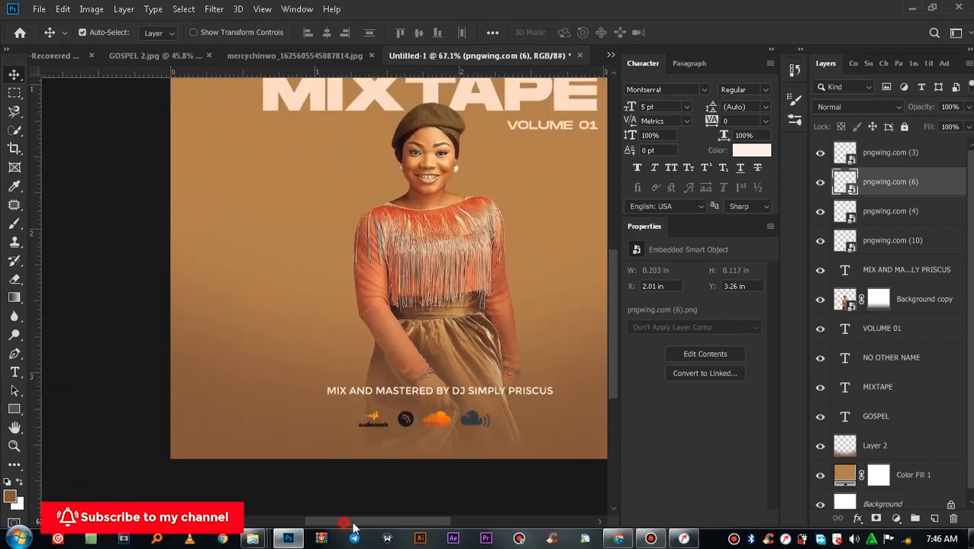
pyautogui.scroll(-2, 423, 345)
# Step: Combine the four logo layers into a single smart object
pyautogui.click(893, 154)
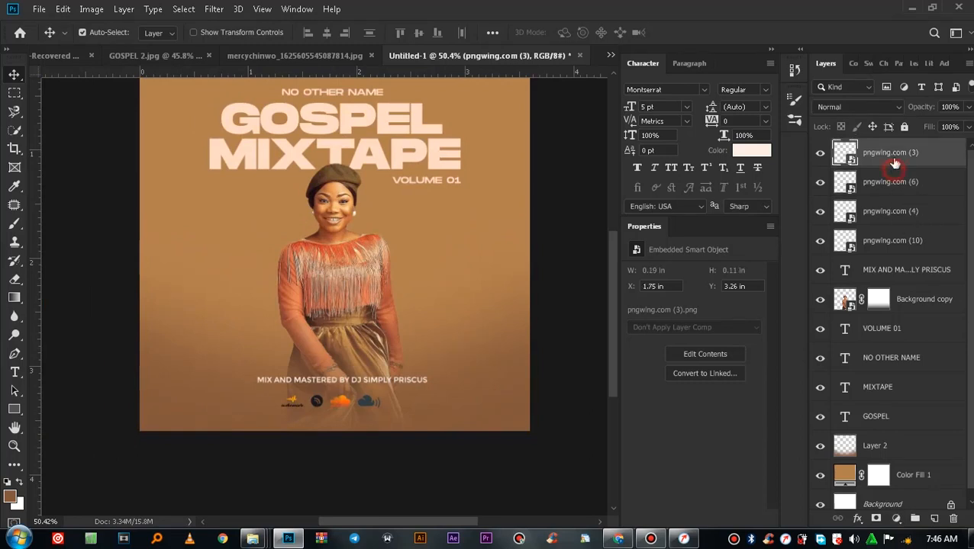
pyautogui.keyDown('shift'); pyautogui.click(899, 249); pyautogui.keyUp('shift')
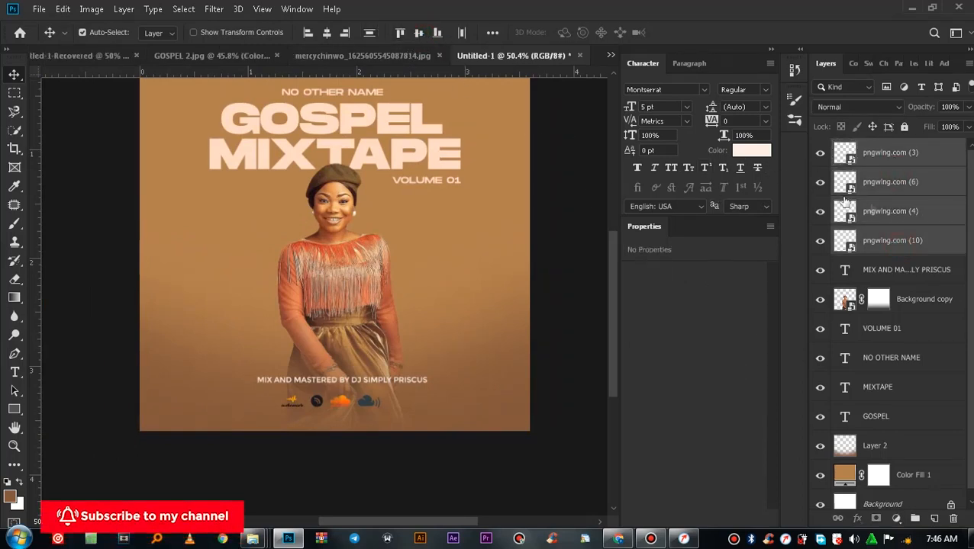
pyautogui.rightClick(890, 153)
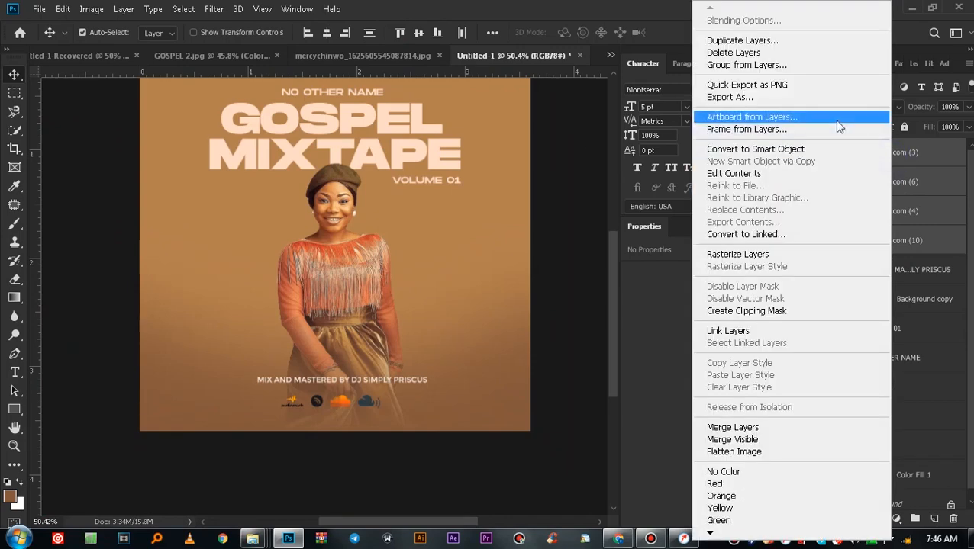
pyautogui.click(794, 149)
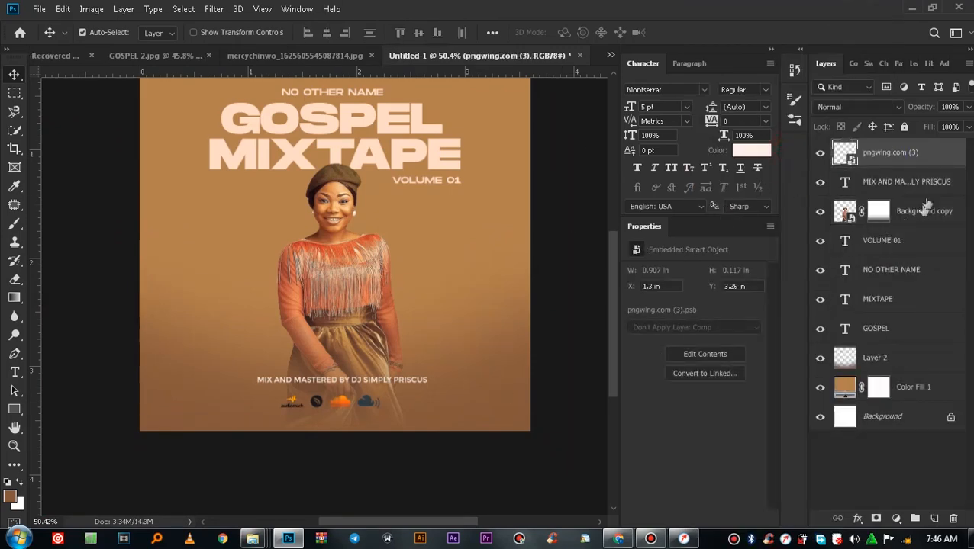
# Step: Apply a pale cream Color Overlay in Normal mode at 100% opacity to the combined logos
pyautogui.doubleClick(954, 153)
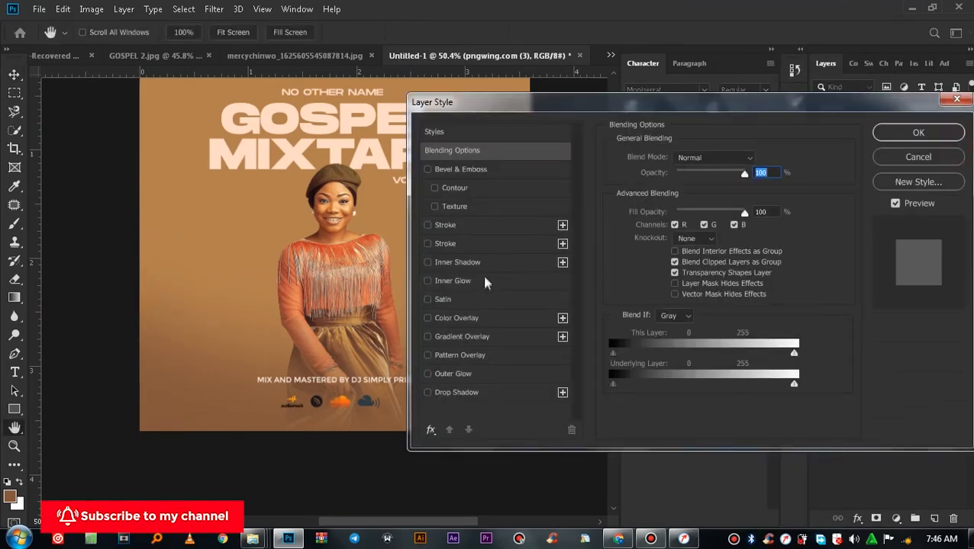
pyautogui.click(458, 319)
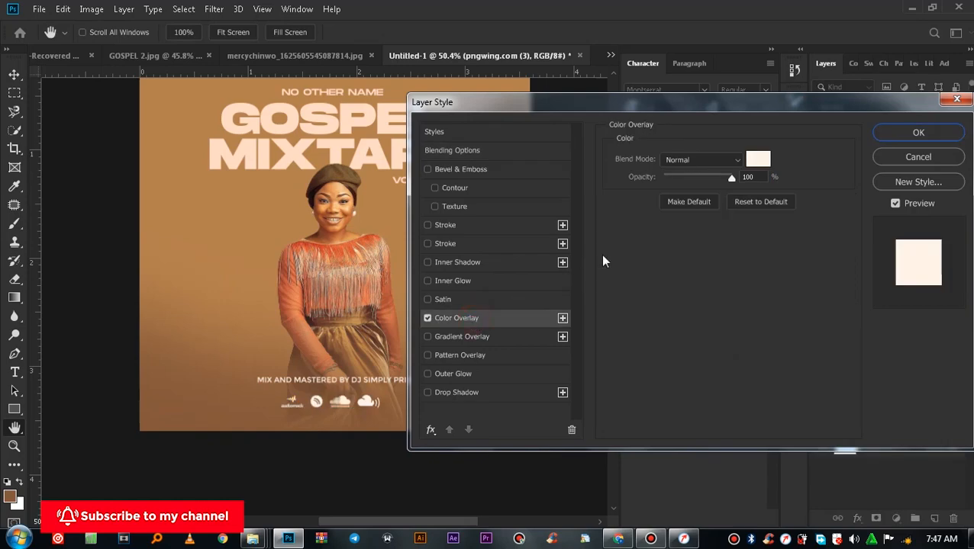
pyautogui.click(918, 132)
# Step: Raise the logo row closer to the credit line, center the two on each other horizontally and shift them slightly left
pyautogui.scroll(2, 347, 388)
pyautogui.moveTo(371, 416); pyautogui.dragTo(382, 403)
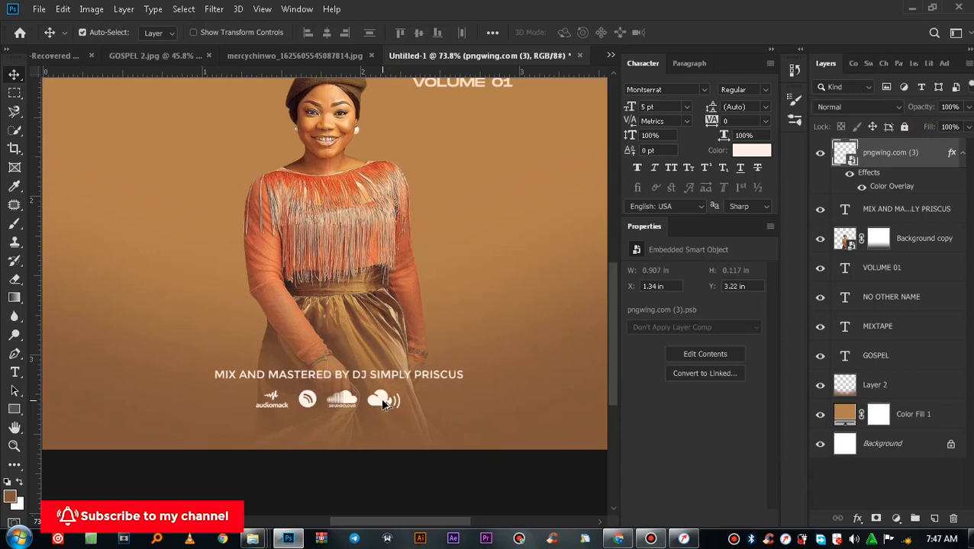
pyautogui.scroll(-1, 384, 405)
pyautogui.keyDown('ctrl'); pyautogui.click(902, 210); pyautogui.keyUp('ctrl')
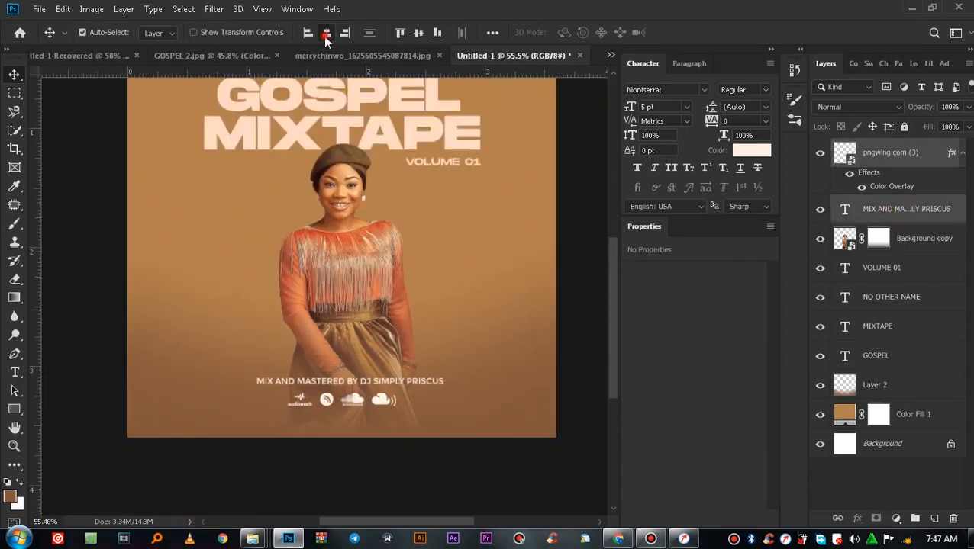
pyautogui.click(326, 33)
pyautogui.moveTo(364, 404); pyautogui.dragTo(358, 404)
pyautogui.scroll(-2, 359, 403)
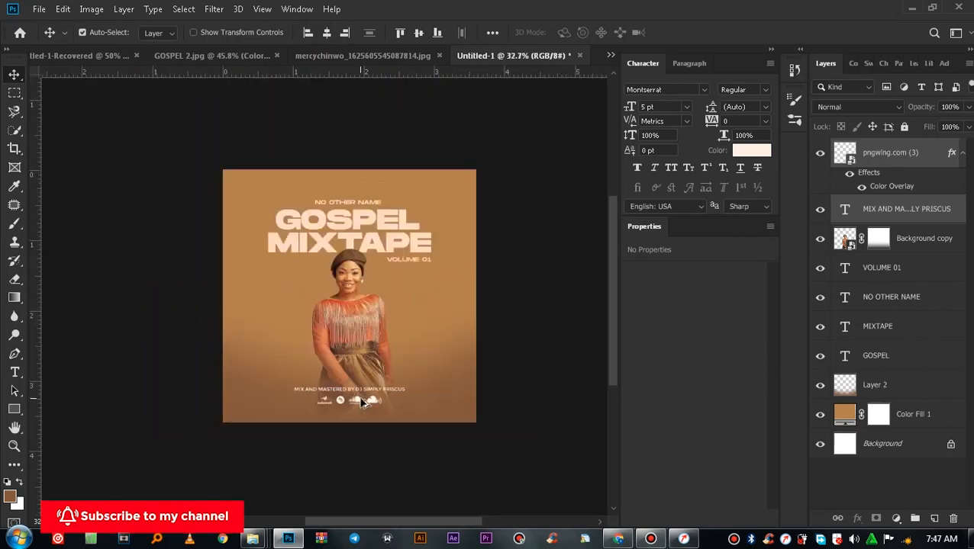
pyautogui.scroll(-3, 366, 380)
pyautogui.scroll(1, 414, 325)
pyautogui.scroll(2, 415, 324)
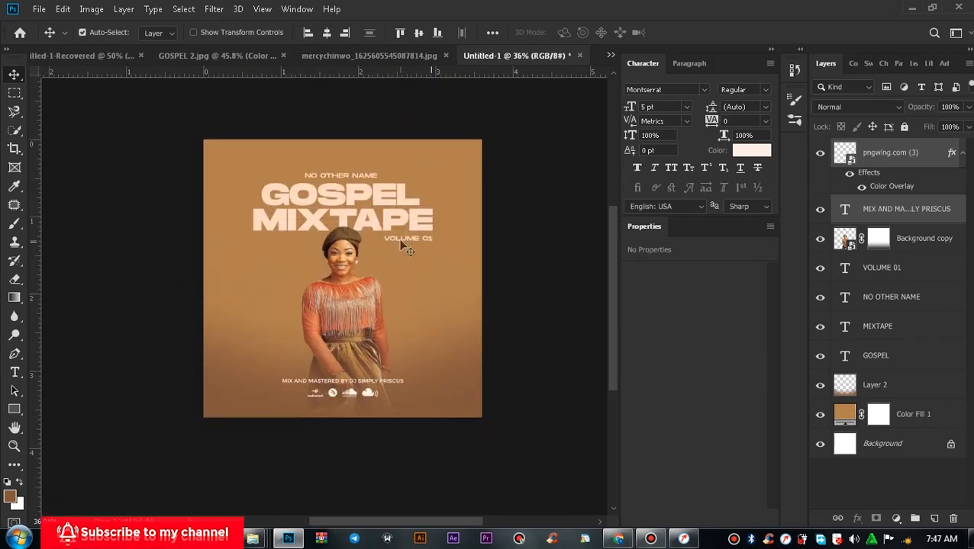
pyautogui.scroll(1, 346, 277)
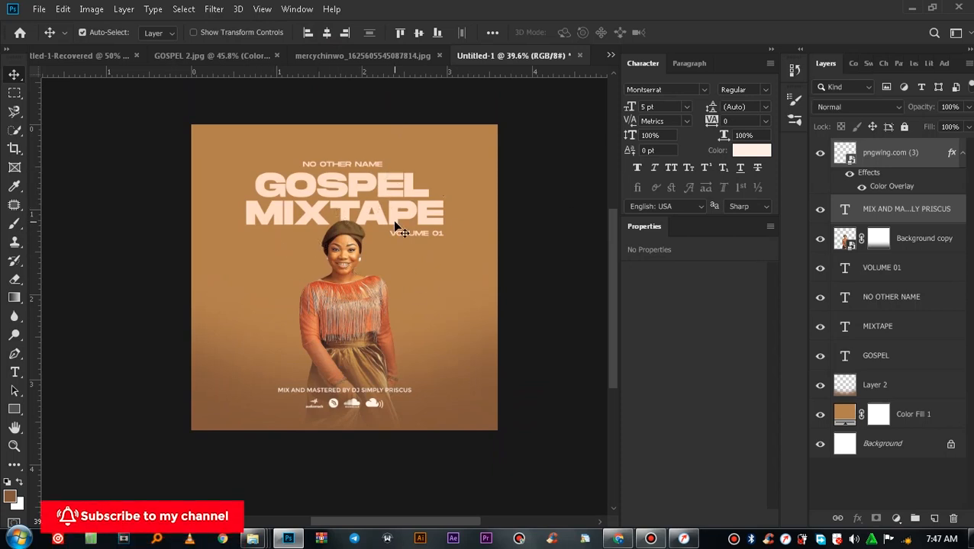
pyautogui.scroll(1, 397, 229)
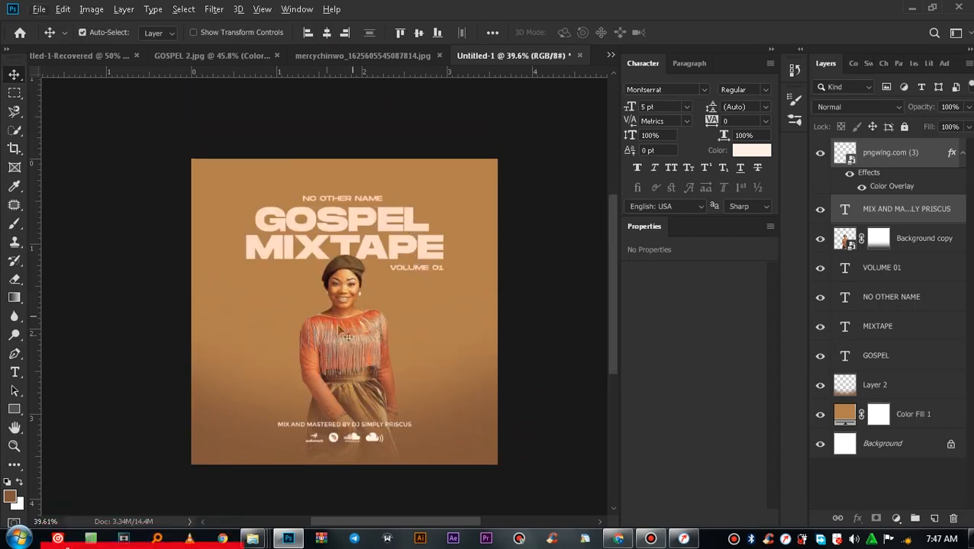
# Step: Switch to the file browser and open the creativity folder inside the BACK GROUNDS folder of DESIGN FILE
pyautogui.moveTo(252, 539)
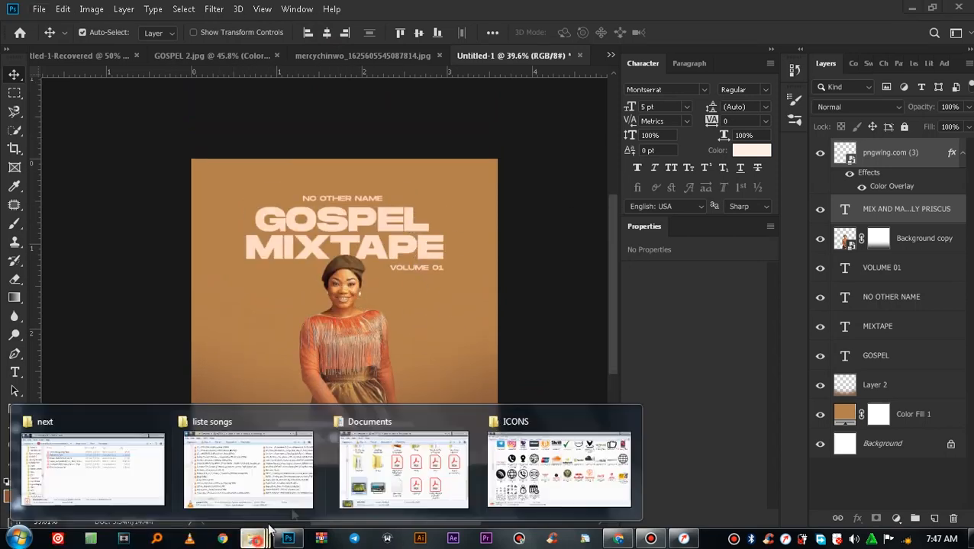
pyautogui.click(507, 474)
pyautogui.click(12, 28)
pyautogui.click(13, 29)
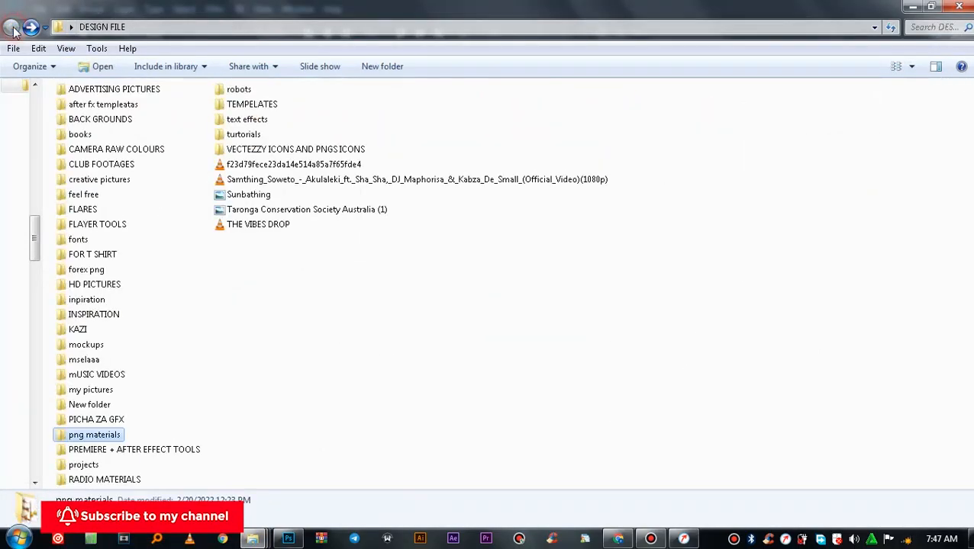
pyautogui.doubleClick(95, 120)
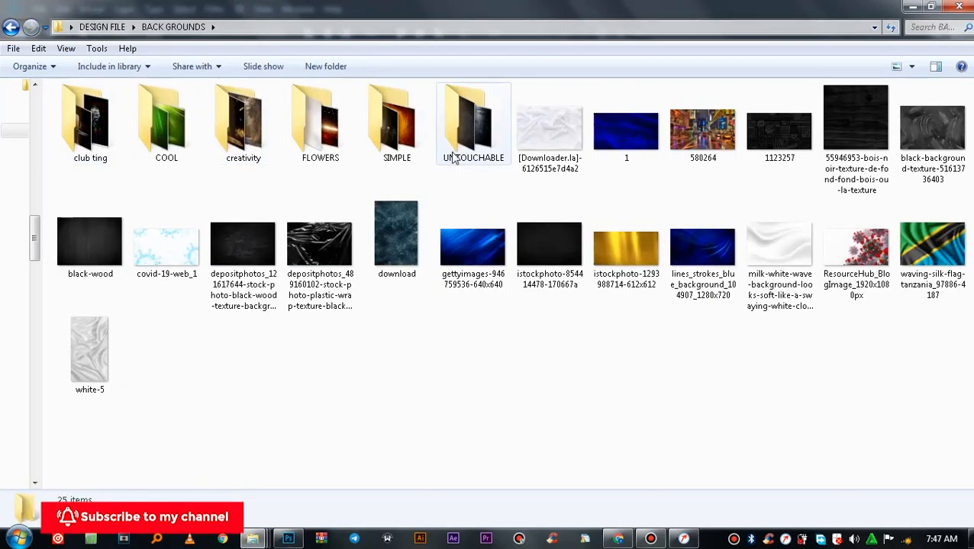
pyautogui.click(333, 130)
pyautogui.doubleClick(254, 129)
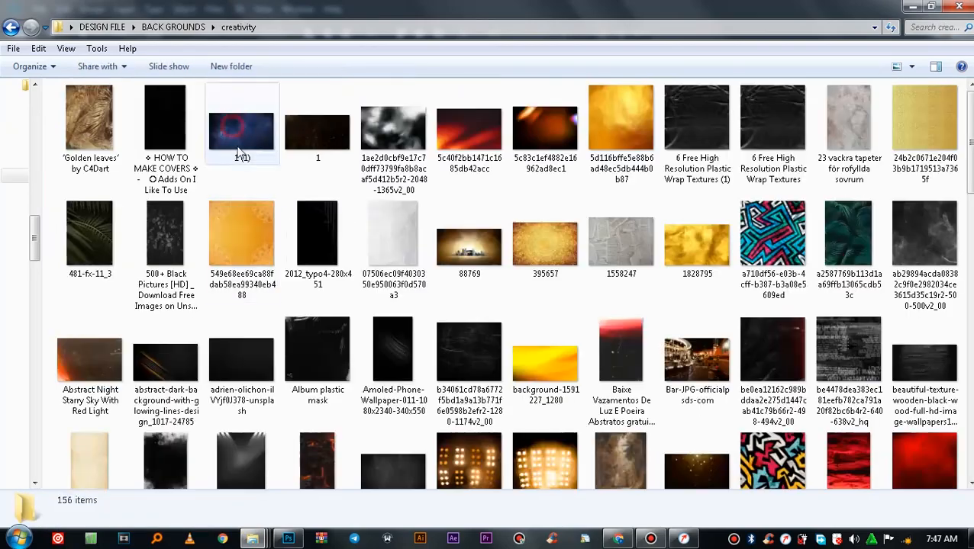
# Step: Place the Beige Background Paper H5 image on the cover and enlarge it proportionally until it fills the canvas width
pyautogui.click(88, 458)
pyautogui.moveTo(87, 423); pyautogui.dragTo(363, 434)
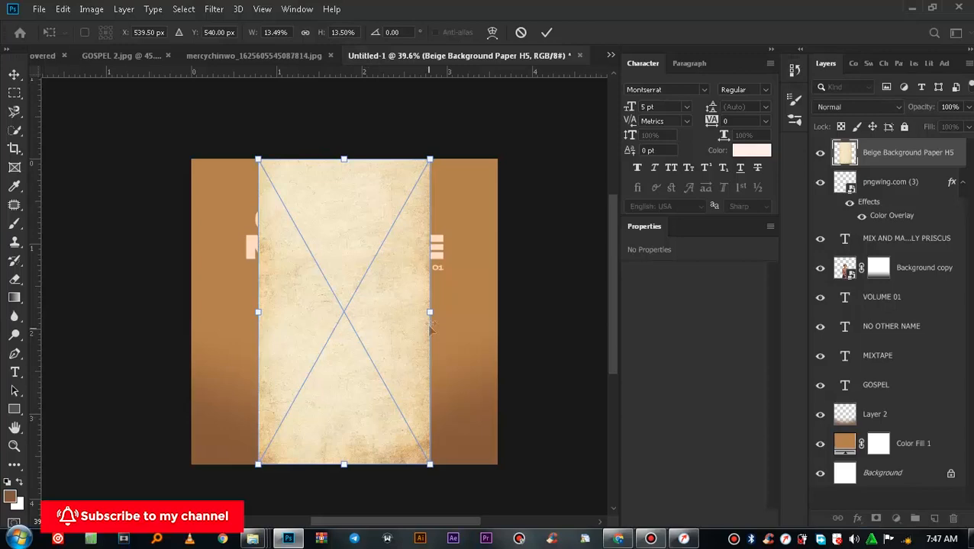
pyautogui.moveTo(429, 313); pyautogui.dragTo(497, 328)
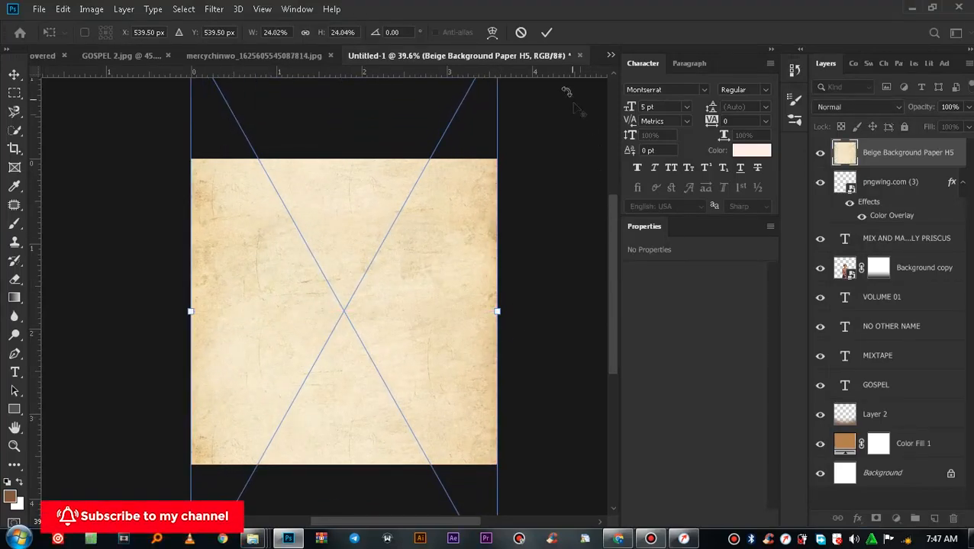
pyautogui.click(548, 32)
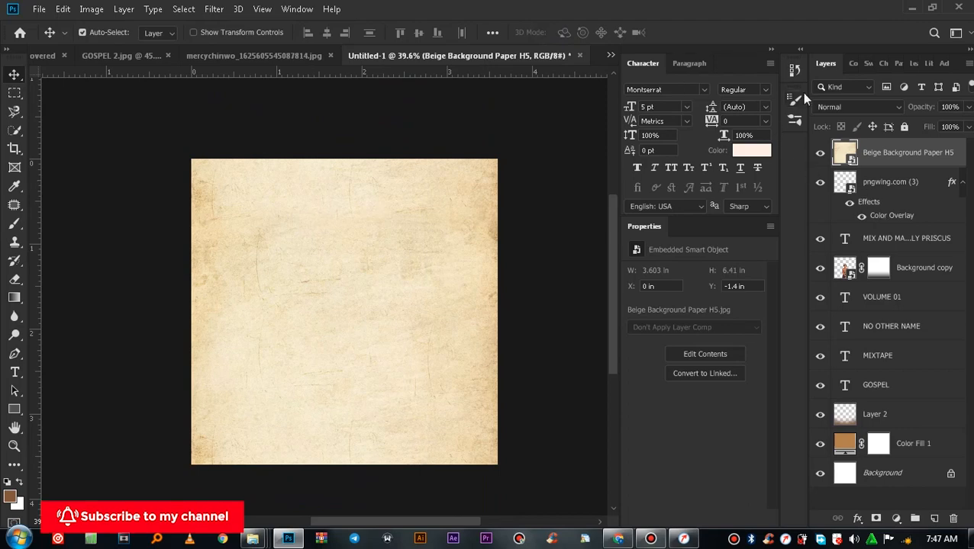
# Step: Set the beige paper texture's blend mode to Divide and inspect the scratched effect over the cover
pyautogui.click(835, 108)
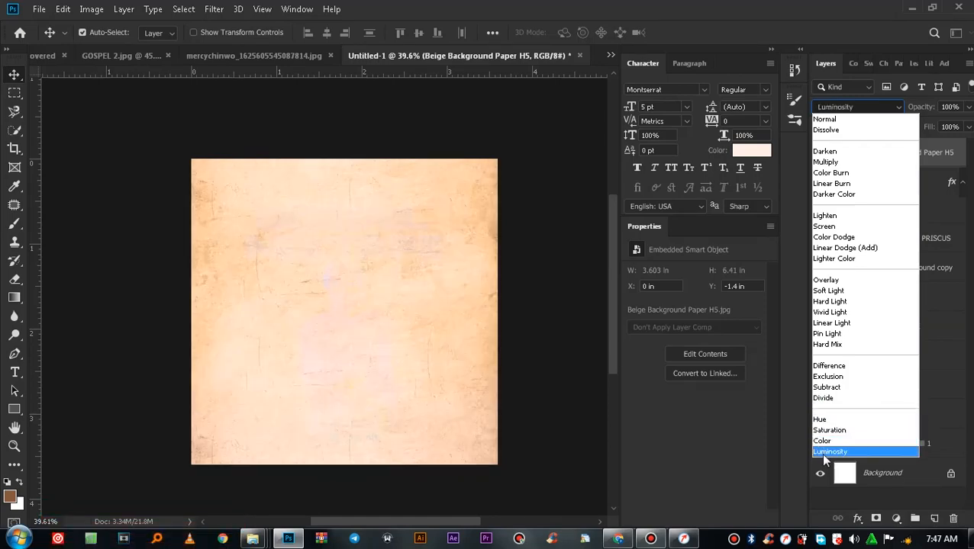
pyautogui.click(824, 398)
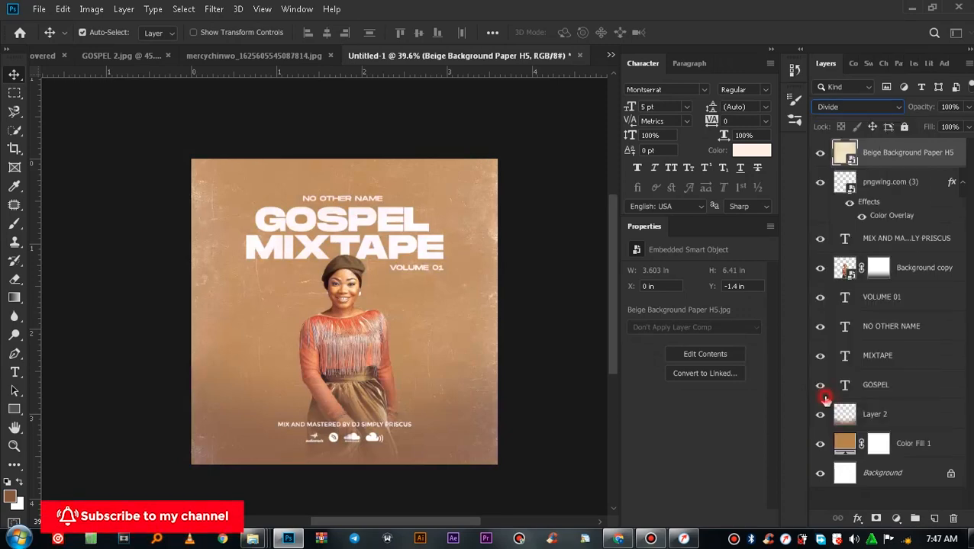
pyautogui.scroll(3, 353, 307)
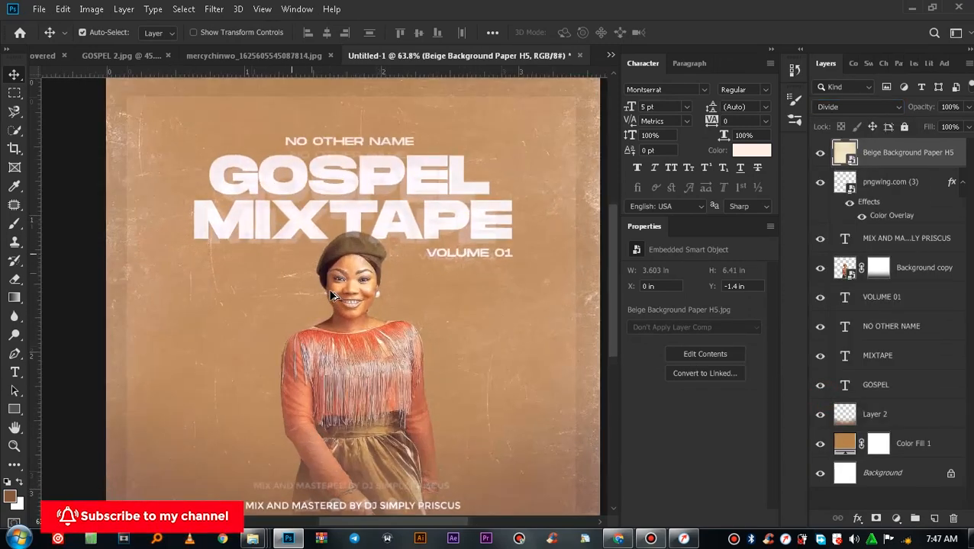
pyautogui.scroll(-3, 332, 296)
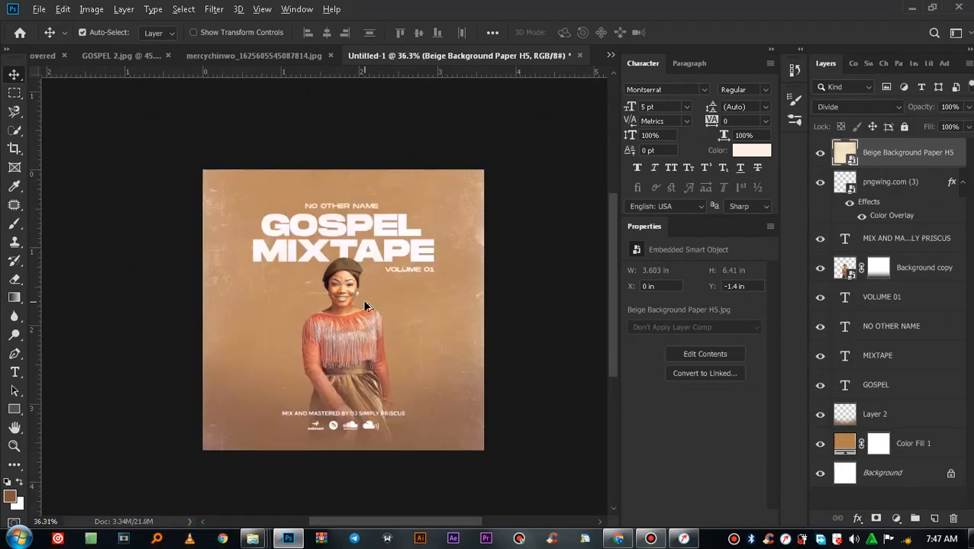
pyautogui.scroll(2, 365, 306)
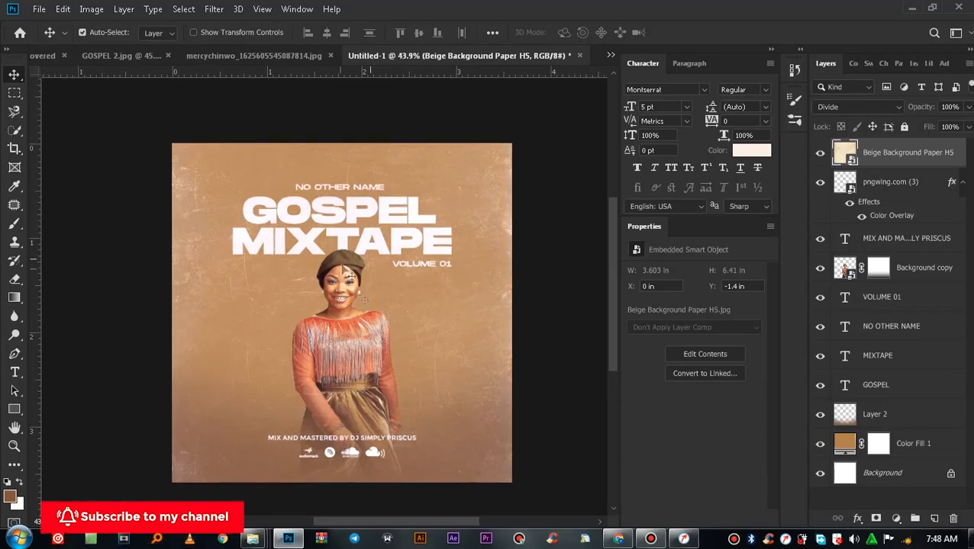
pyautogui.scroll(-1, 378, 288)
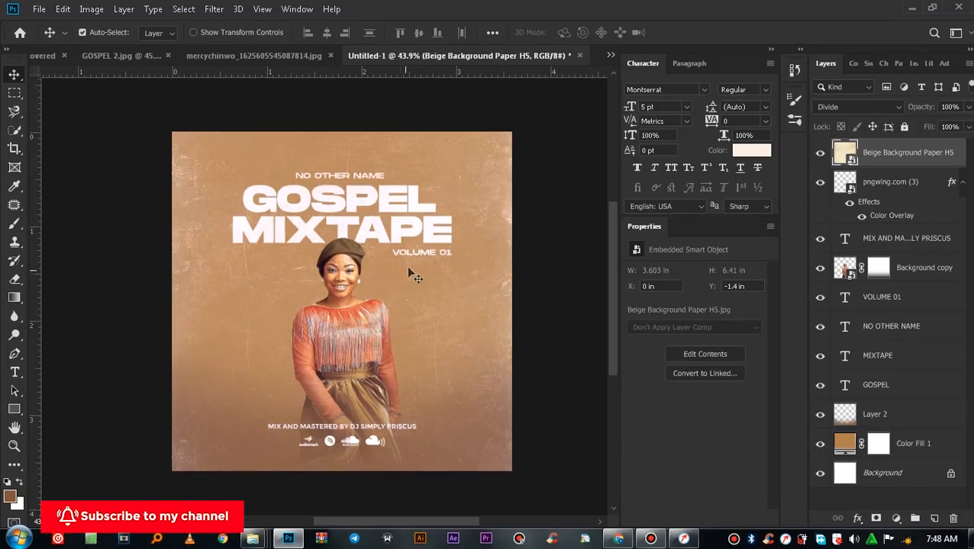
# Step: Collapse the logo layer's effects list and delete the white Background layer
pyautogui.click(961, 185)
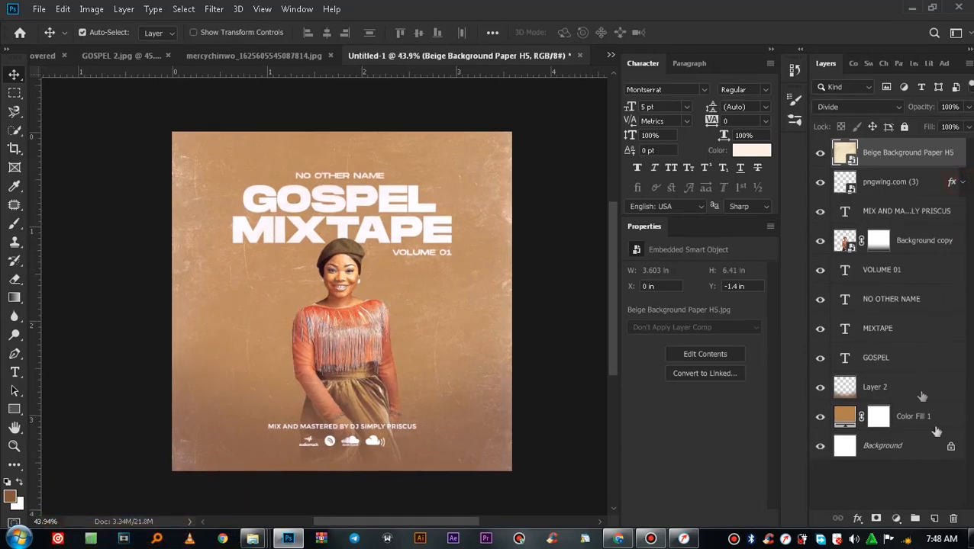
pyautogui.click(952, 449)
pyautogui.press('Delete')
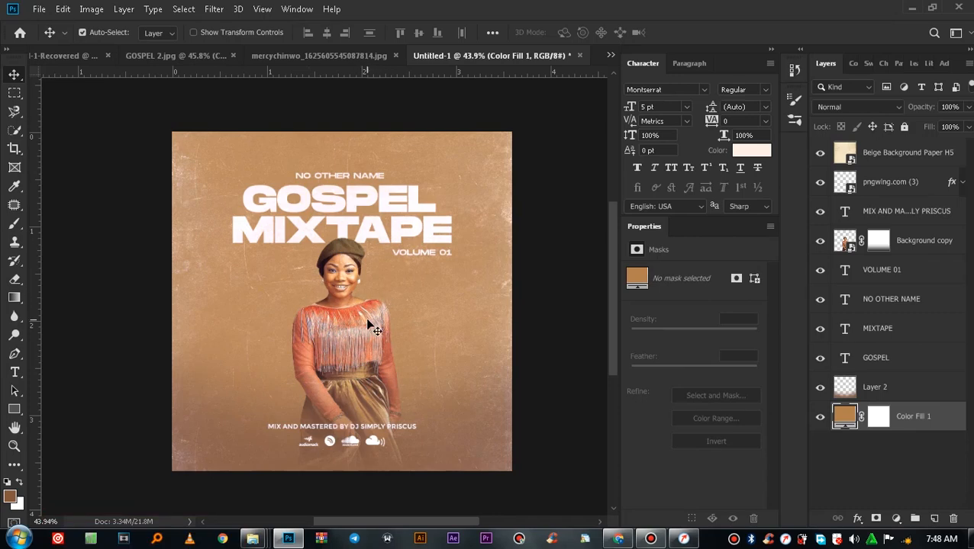
# Step: Add a Photo Filter adjustment layer above the beige paper texture
pyautogui.click(928, 151)
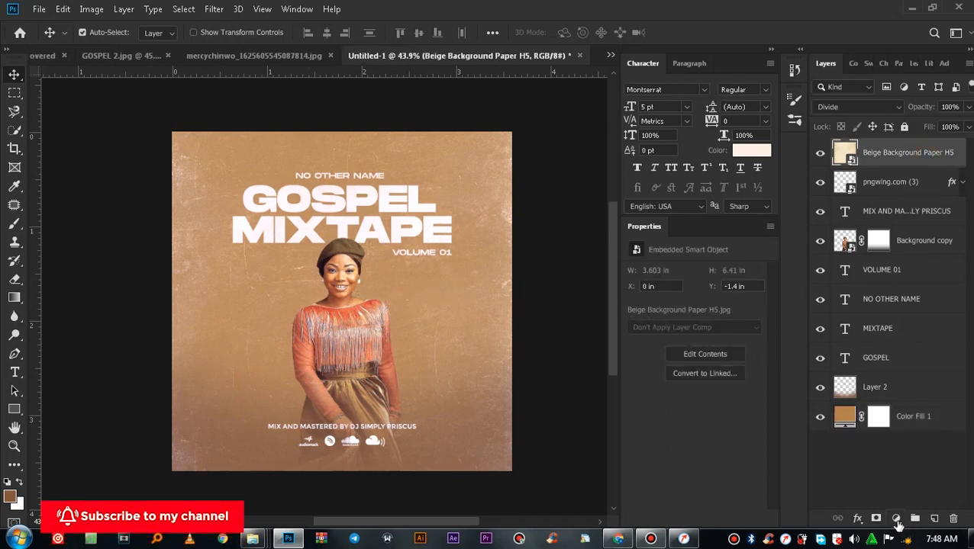
pyautogui.click(897, 522)
pyautogui.click(893, 418)
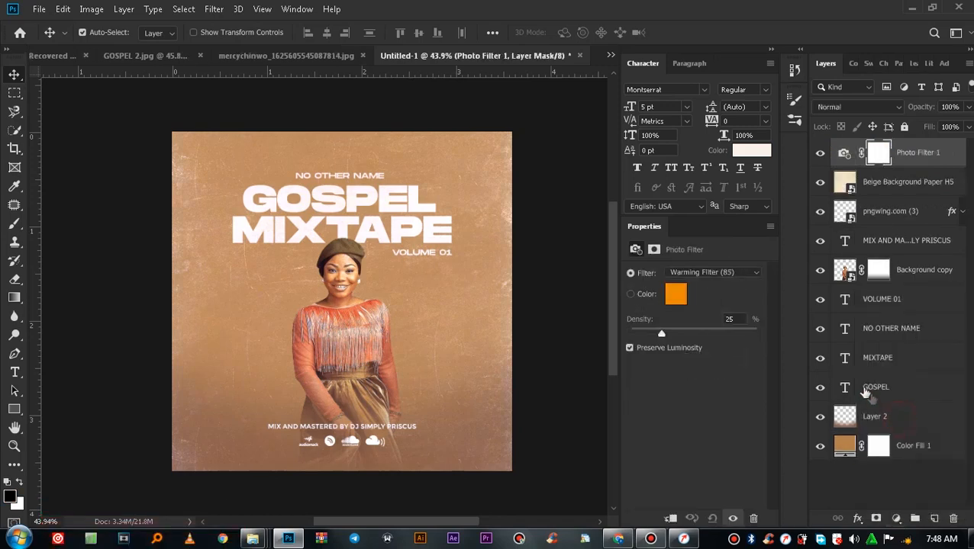
pyautogui.click(676, 295)
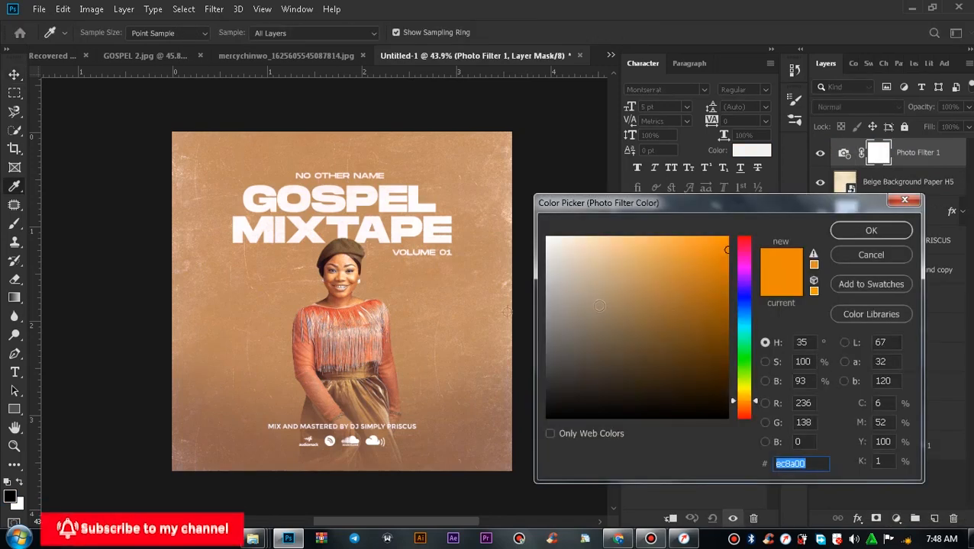
pyautogui.write('ffffff')
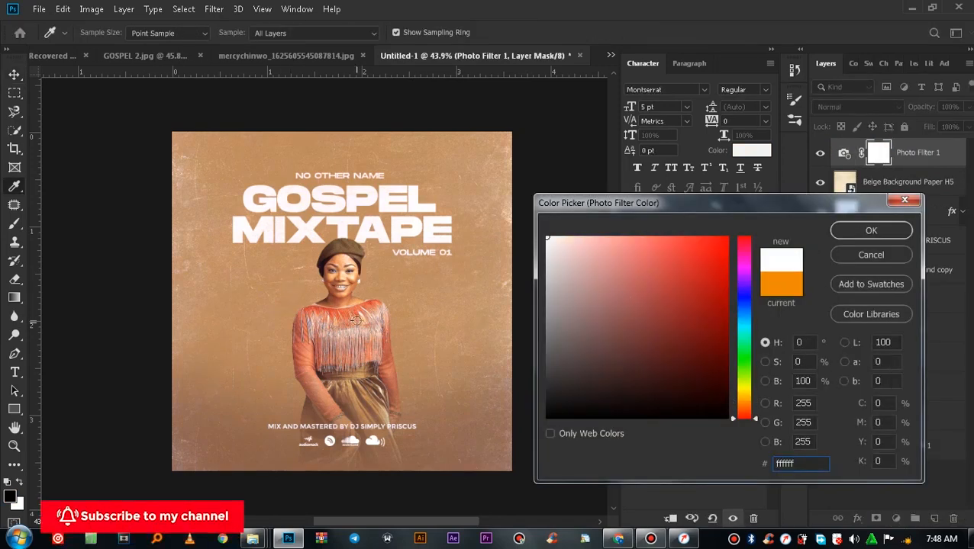
pyautogui.click(869, 253)
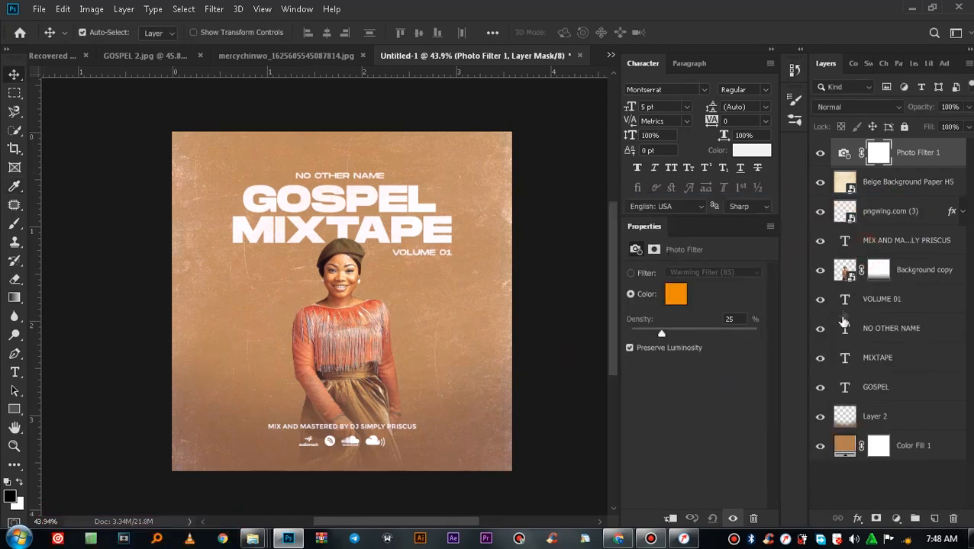
# Step: Copy the hex color code of the tan-brown Color Fill 1 layer, leaving its color as it is
pyautogui.doubleClick(849, 446)
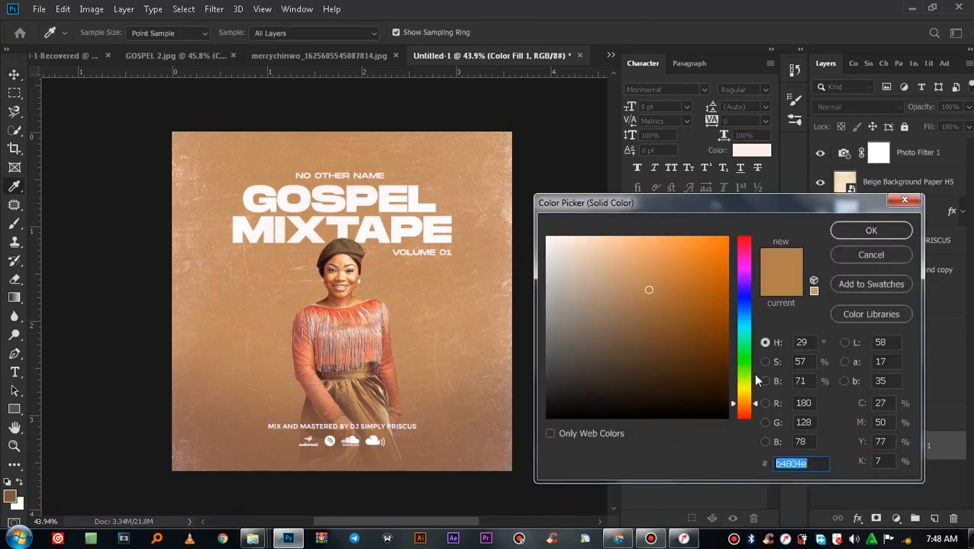
pyautogui.rightClick(841, 461)
pyautogui.click(828, 310)
pyautogui.click(844, 258)
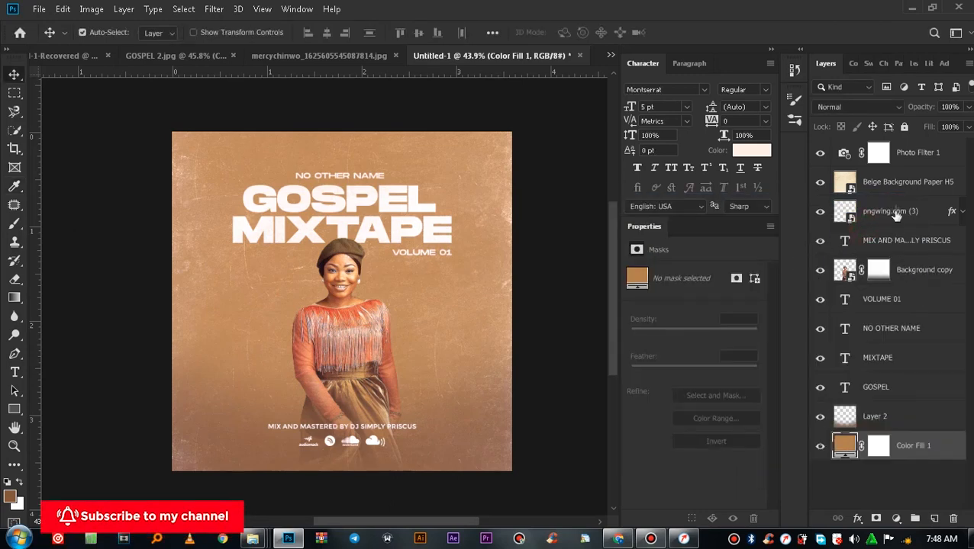
# Step: Set the Photo Filter's color to b4804e and its density to 58%
pyautogui.click(891, 182)
pyautogui.click(844, 152)
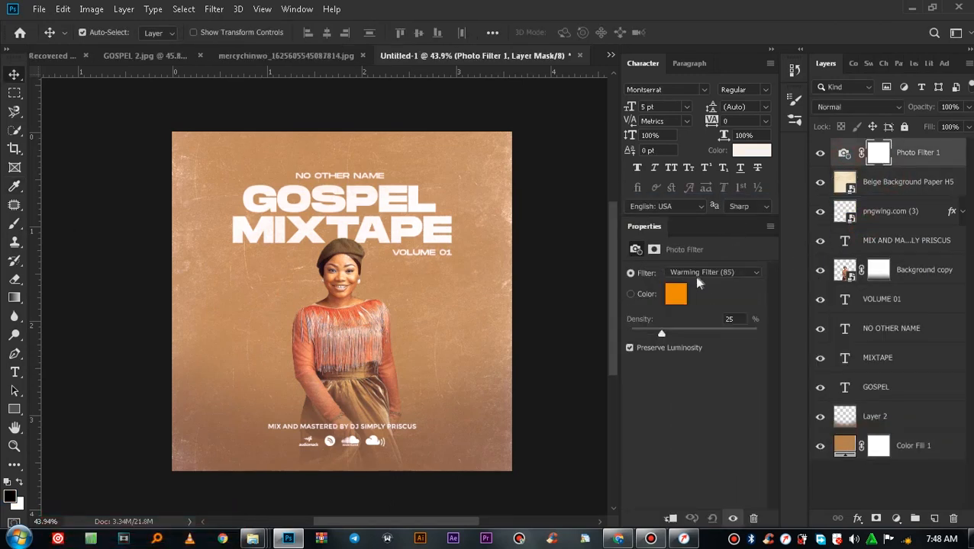
pyautogui.click(675, 296)
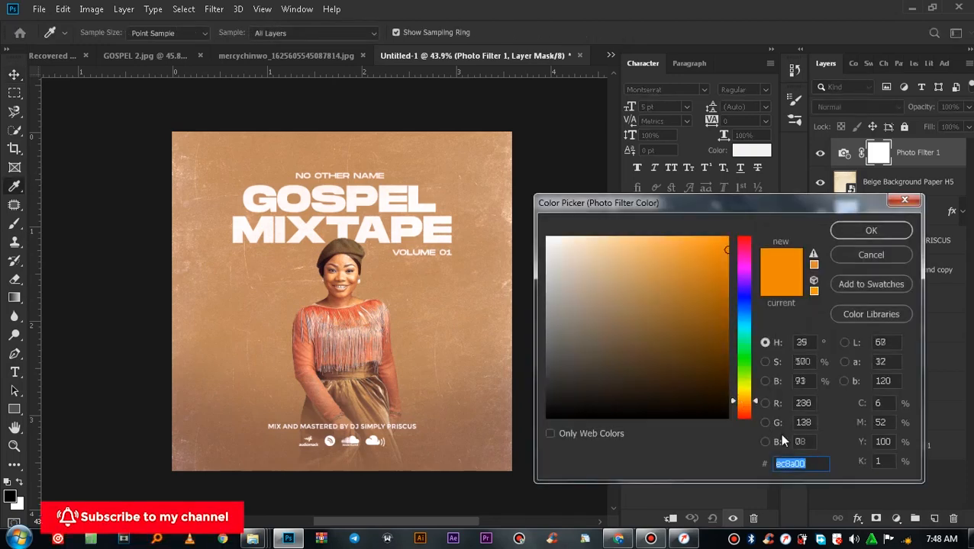
pyautogui.hotkey('ctrl', 'v')
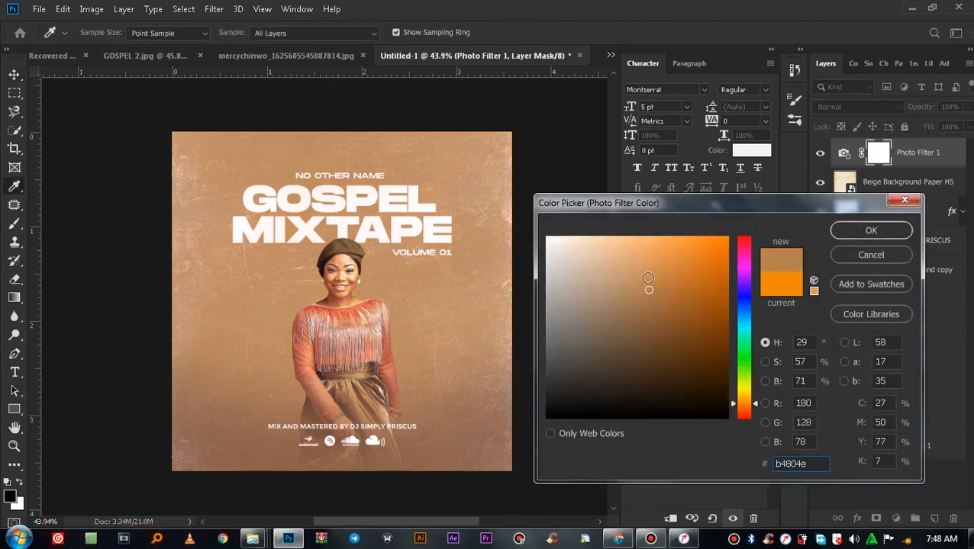
pyautogui.click(862, 231)
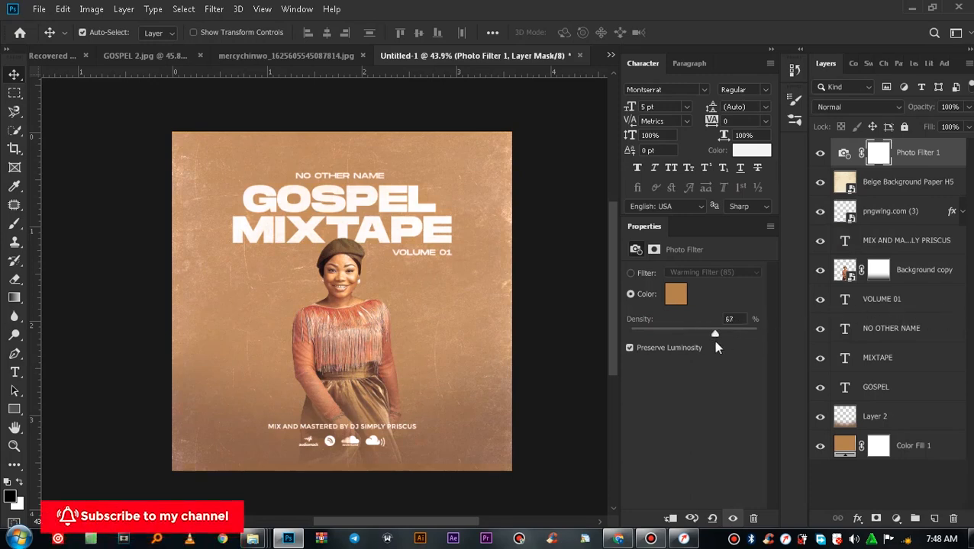
pyautogui.moveTo(708, 343); pyautogui.dragTo(710, 343)
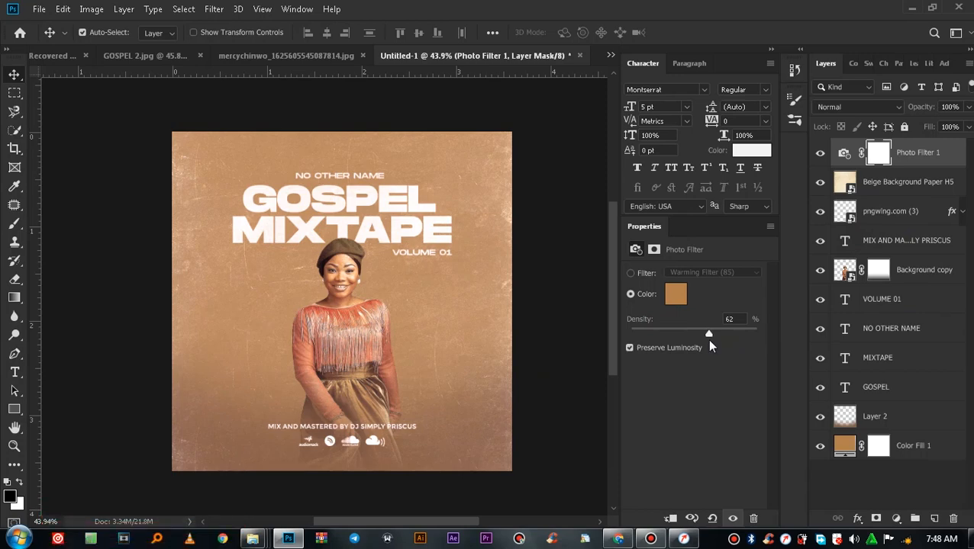
pyautogui.click(704, 342)
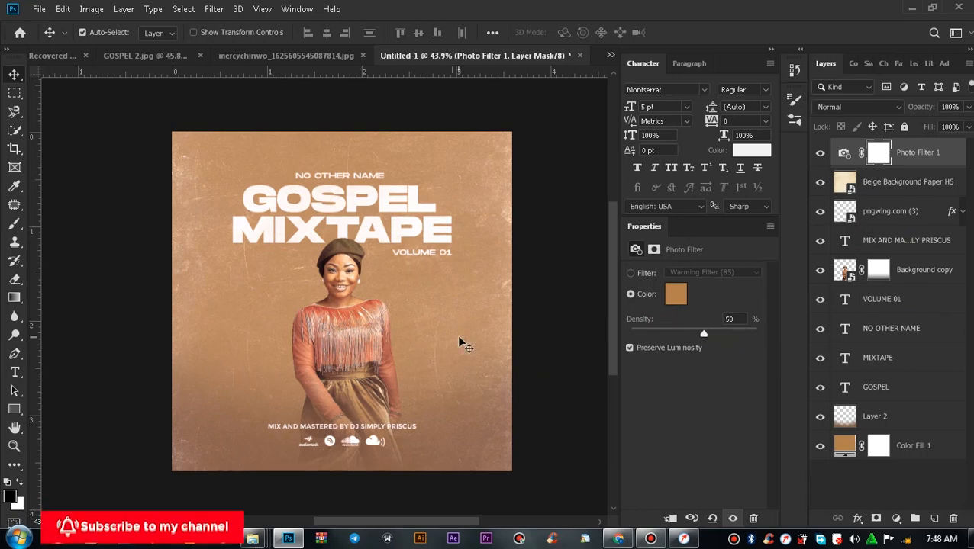
# Step: Add a Color Lookup adjustment layer above the Photo Filter layer
pyautogui.click(904, 184)
pyautogui.click(917, 156)
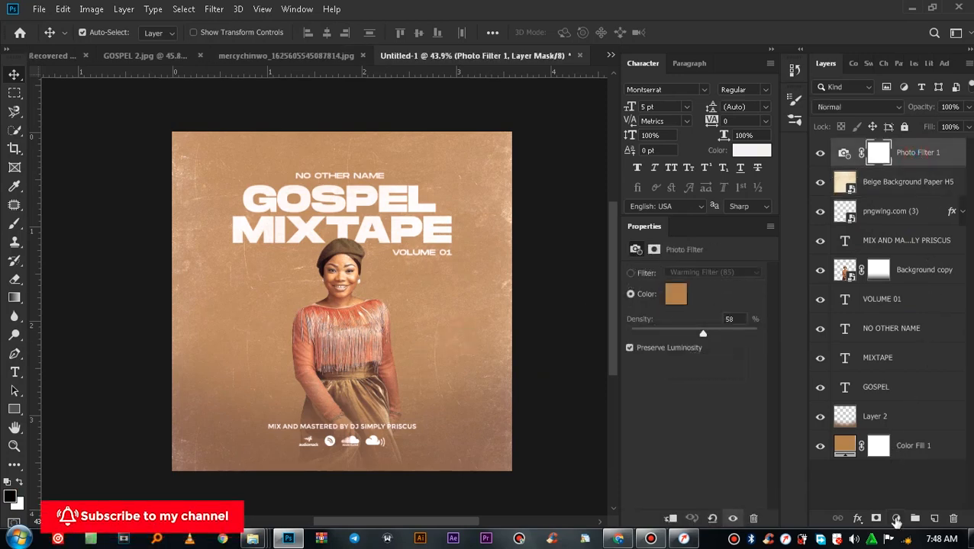
pyautogui.click(896, 518)
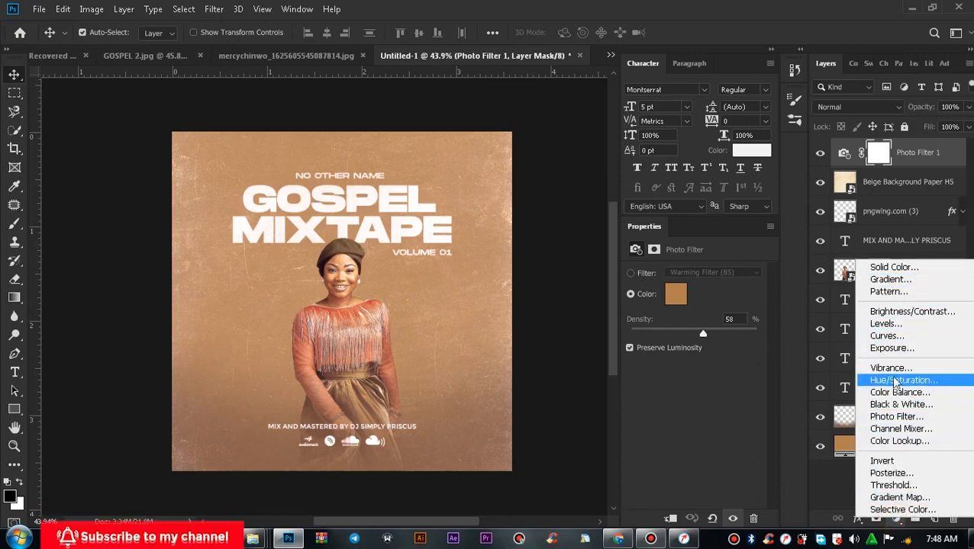
pyautogui.click(900, 441)
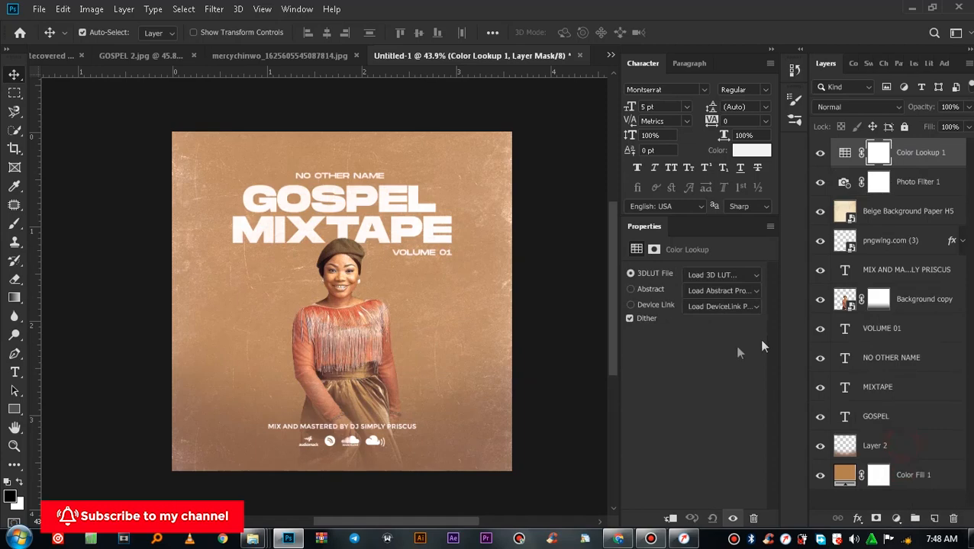
# Step: Try the 3Strip.look and 2Strip.look 3D LUTs on the Color Lookup 1 layer
pyautogui.click(718, 276)
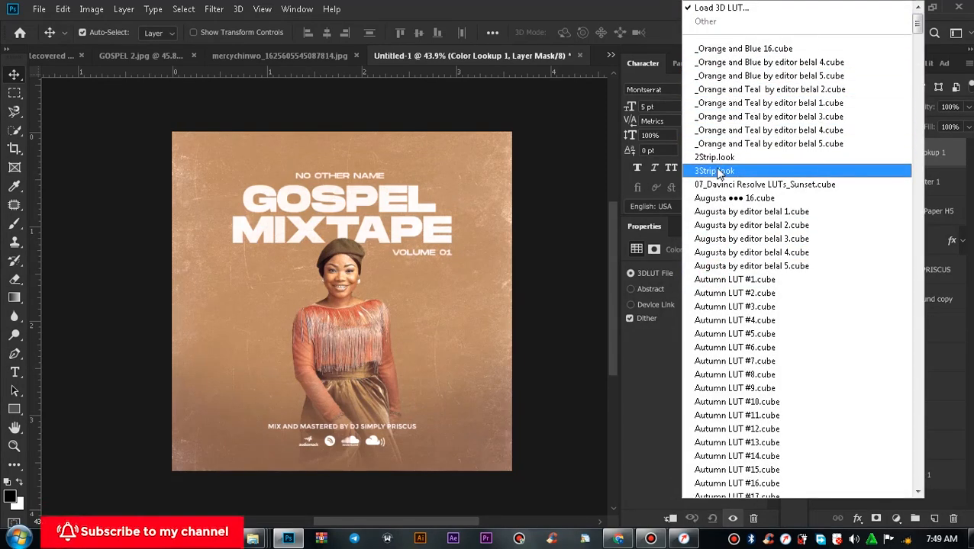
pyautogui.click(716, 171)
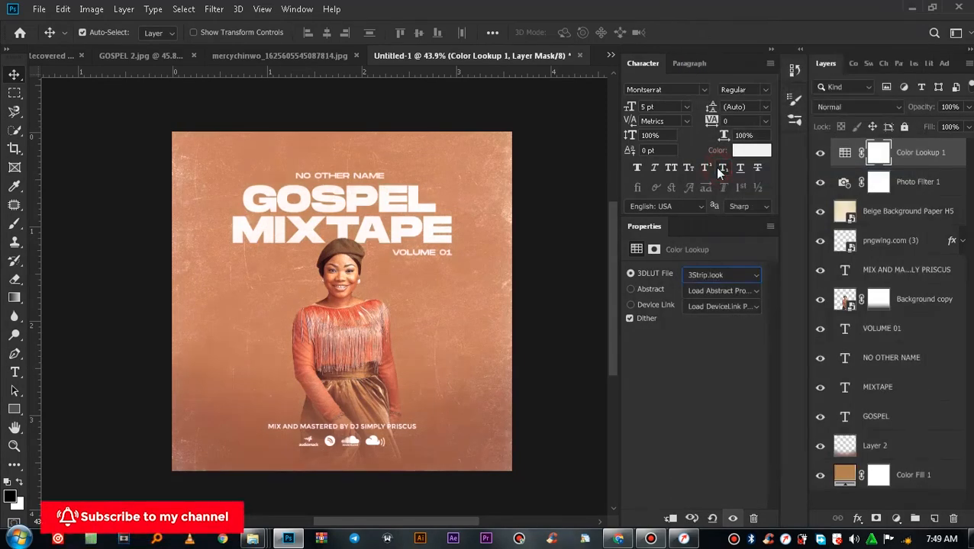
pyautogui.click(820, 154)
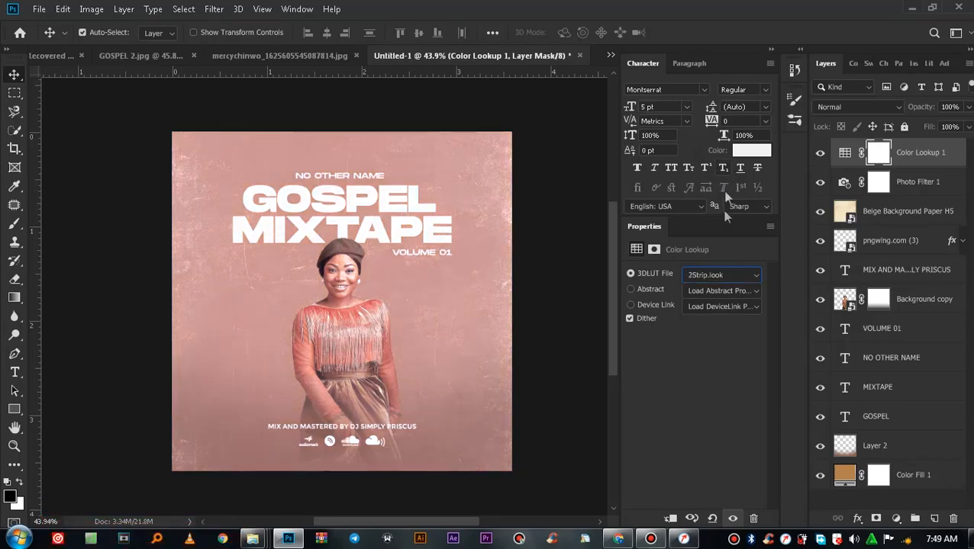
# Step: Try the Davinci Resolve Sunset, 3Strip.look and Orange and Teal 3D LUTs on the Color Lookup 1 layer
pyautogui.click(716, 277)
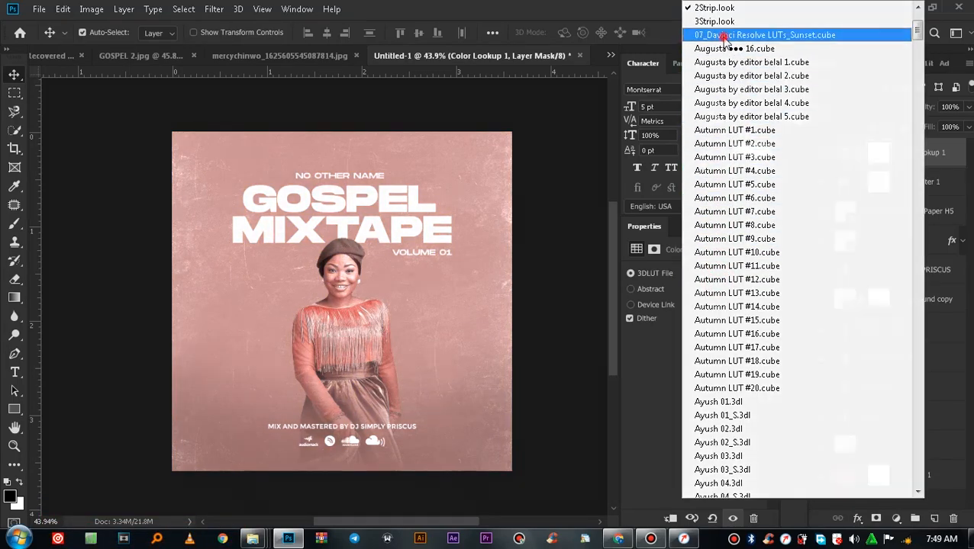
pyautogui.click(714, 36)
pyautogui.press('Down')
pyautogui.press('Down')
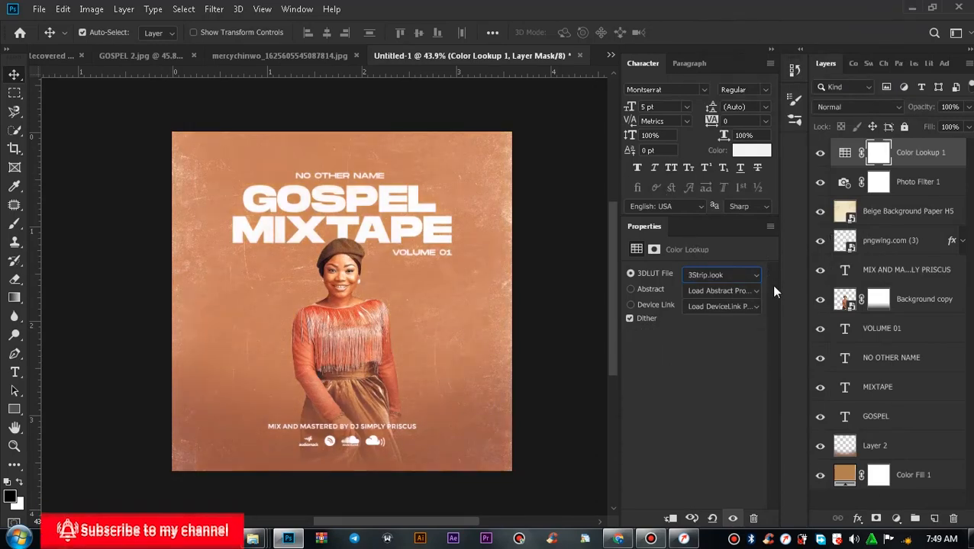
pyautogui.press('Down')
pyautogui.press('Down')
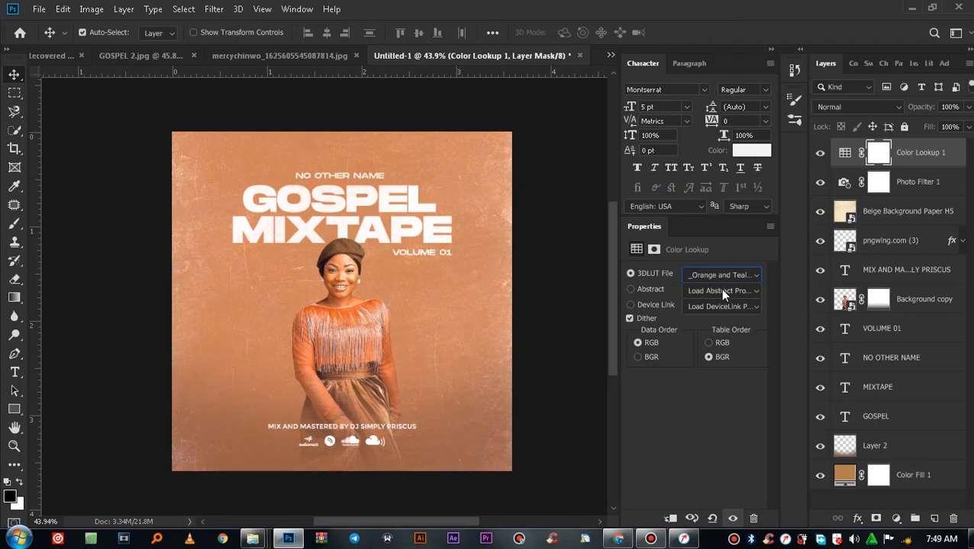
# Step: Compare neighbouring 3D LUTs and apply an "Augusta by editor belal" LUT to the Color Lookup 1 layer
pyautogui.press('Up')
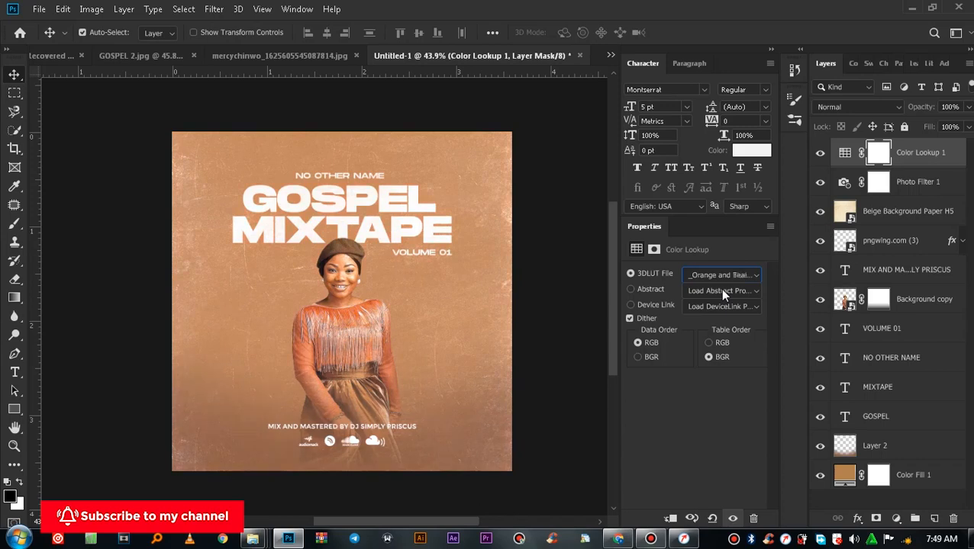
pyautogui.press('Down')
pyautogui.press('Down')
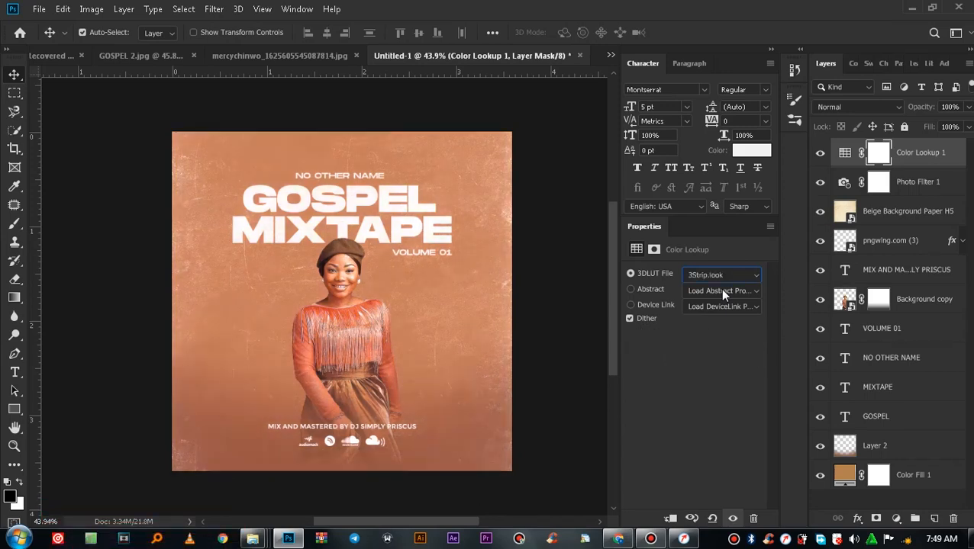
pyautogui.press('Down')
pyautogui.press('Down')
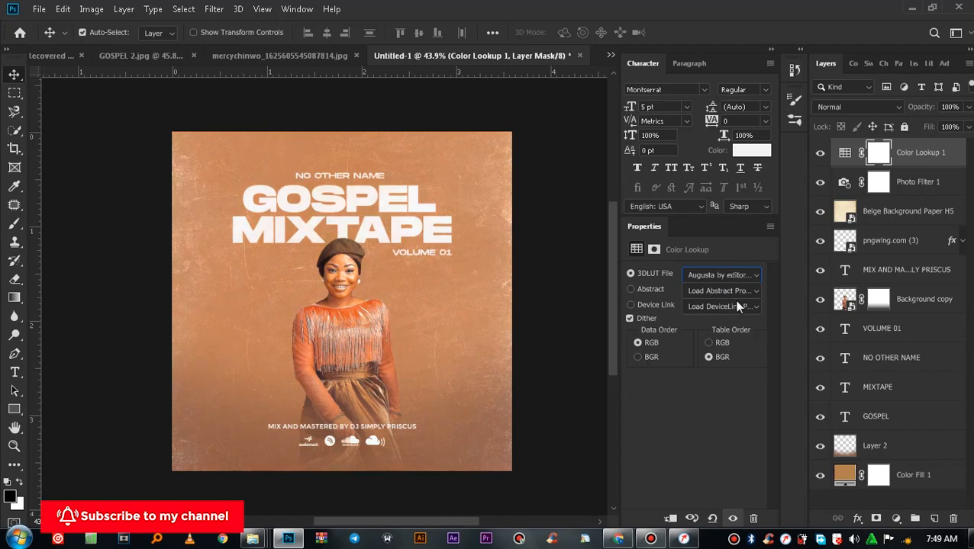
# Step: Compare the cover with and without the Color Lookup 1 grading
pyautogui.click(819, 153)
pyautogui.click(820, 154)
pyautogui.click(820, 153)
pyautogui.click(820, 154)
pyautogui.click(820, 153)
pyautogui.click(820, 154)
# Step: Select all layers from Color Lookup 1 down to Color Fill 1 and flatten the image
pyautogui.click(916, 496)
pyautogui.click(124, 8)
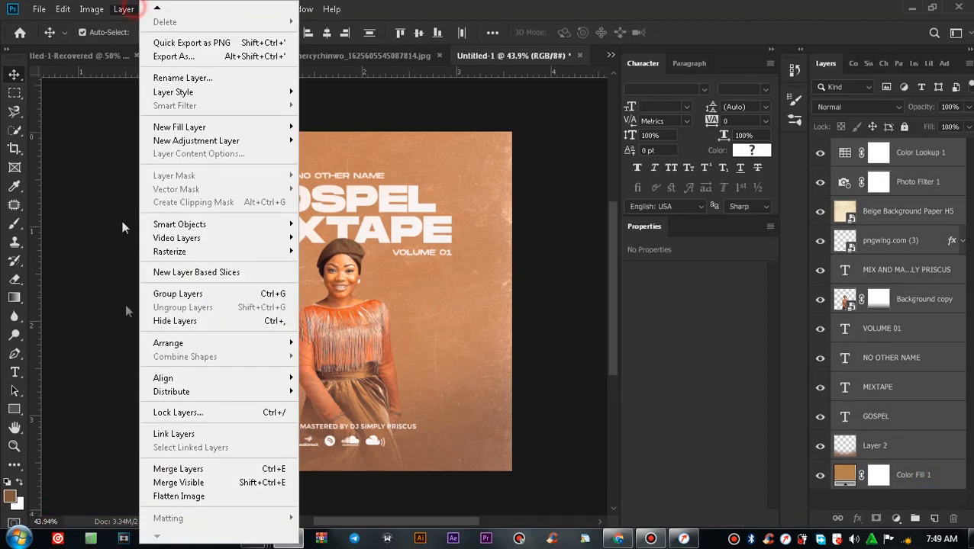
pyautogui.click(180, 496)
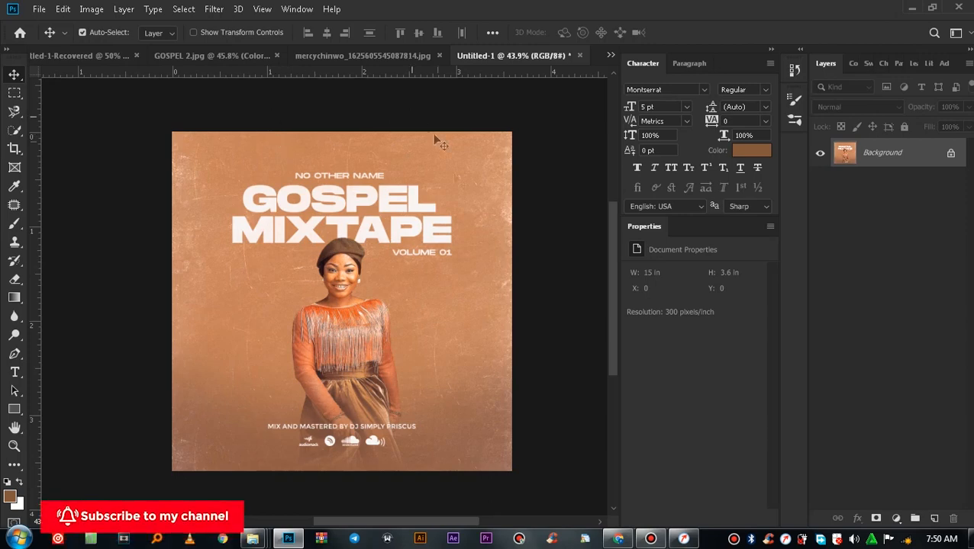
pyautogui.click(650, 539)
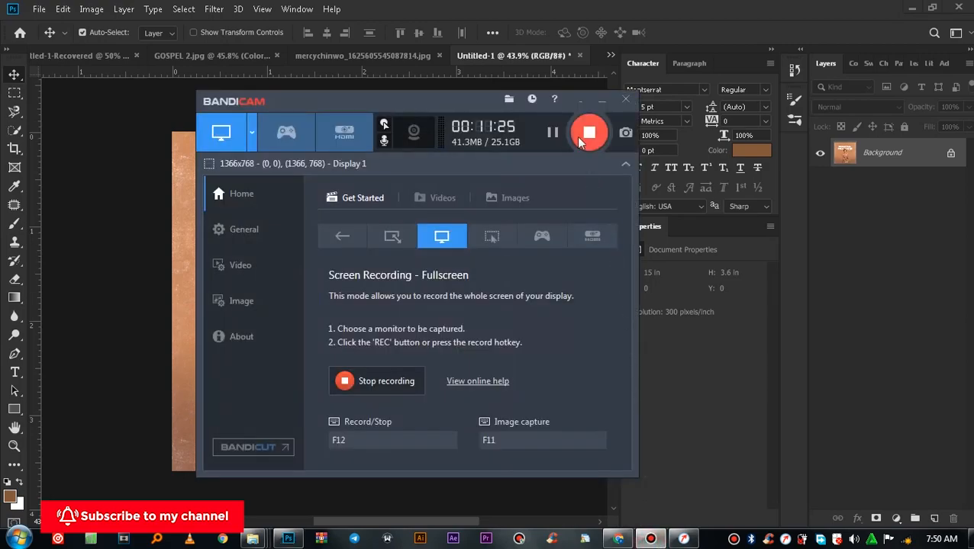